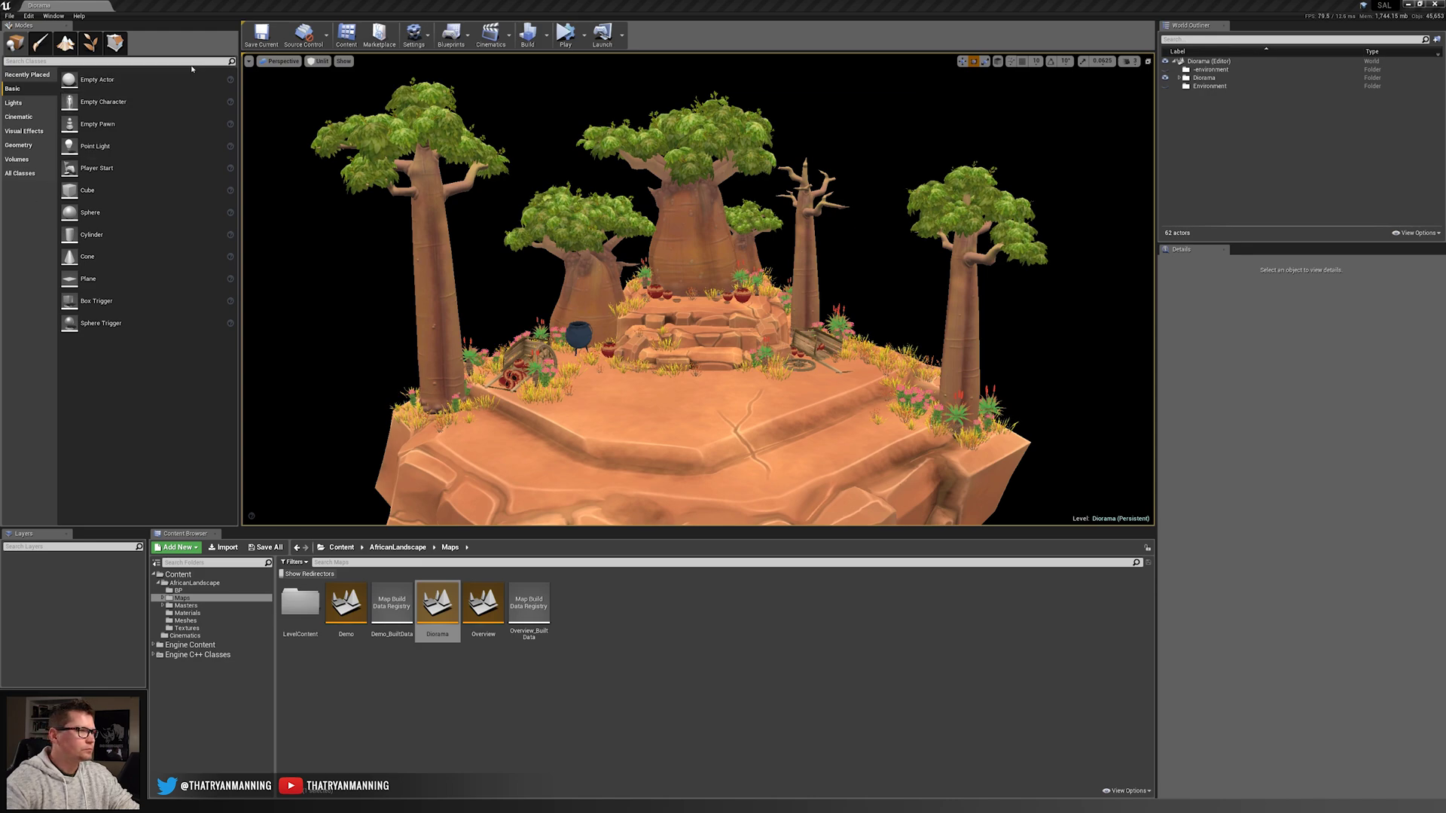
- Switch the viewport to Lit shading and place a Directional Light near the middle of the diorama
left_click(28, 104)
left_click(318, 61)
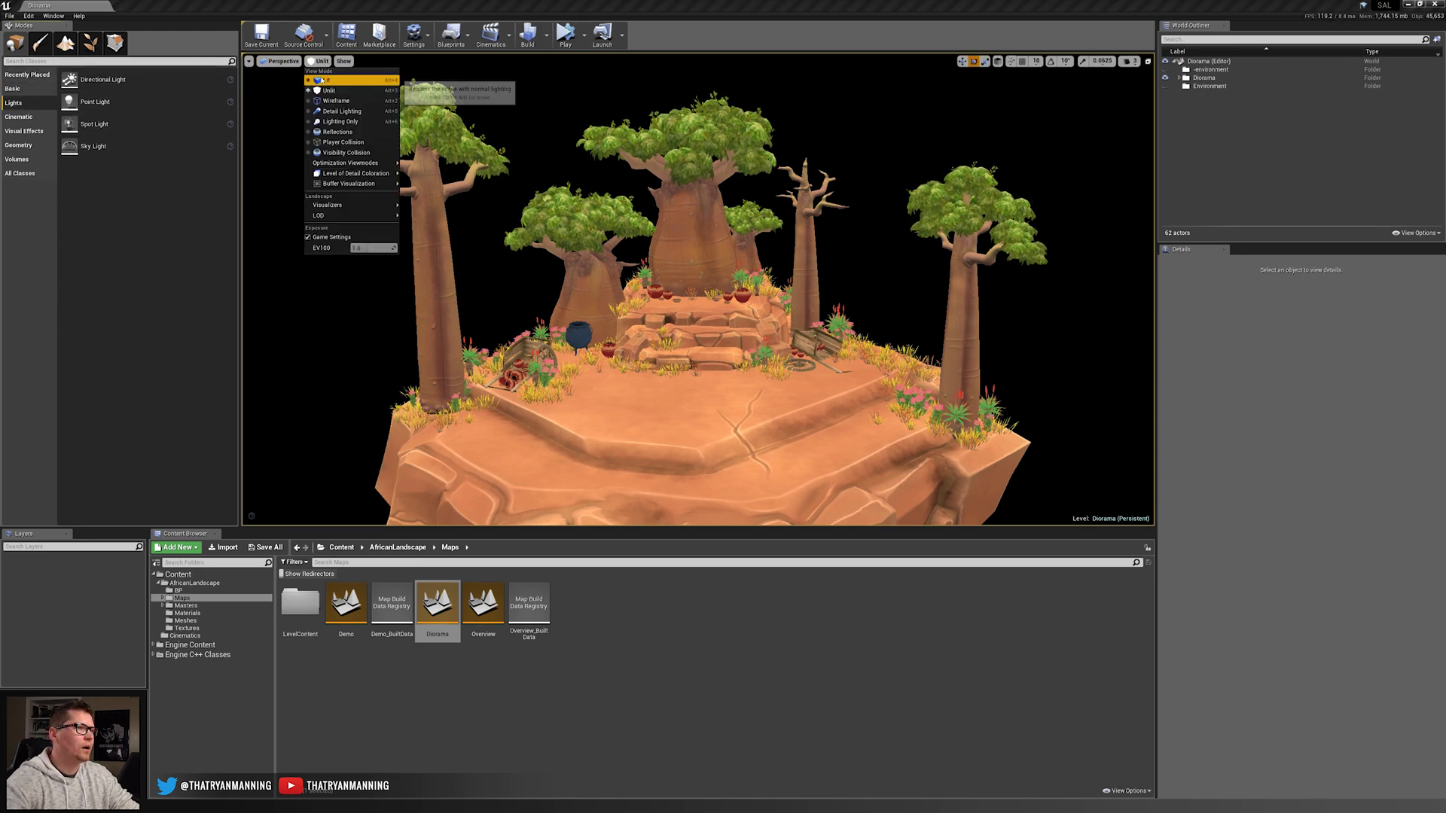
left_click(324, 79)
left_click_drag(104, 79, 613, 358)
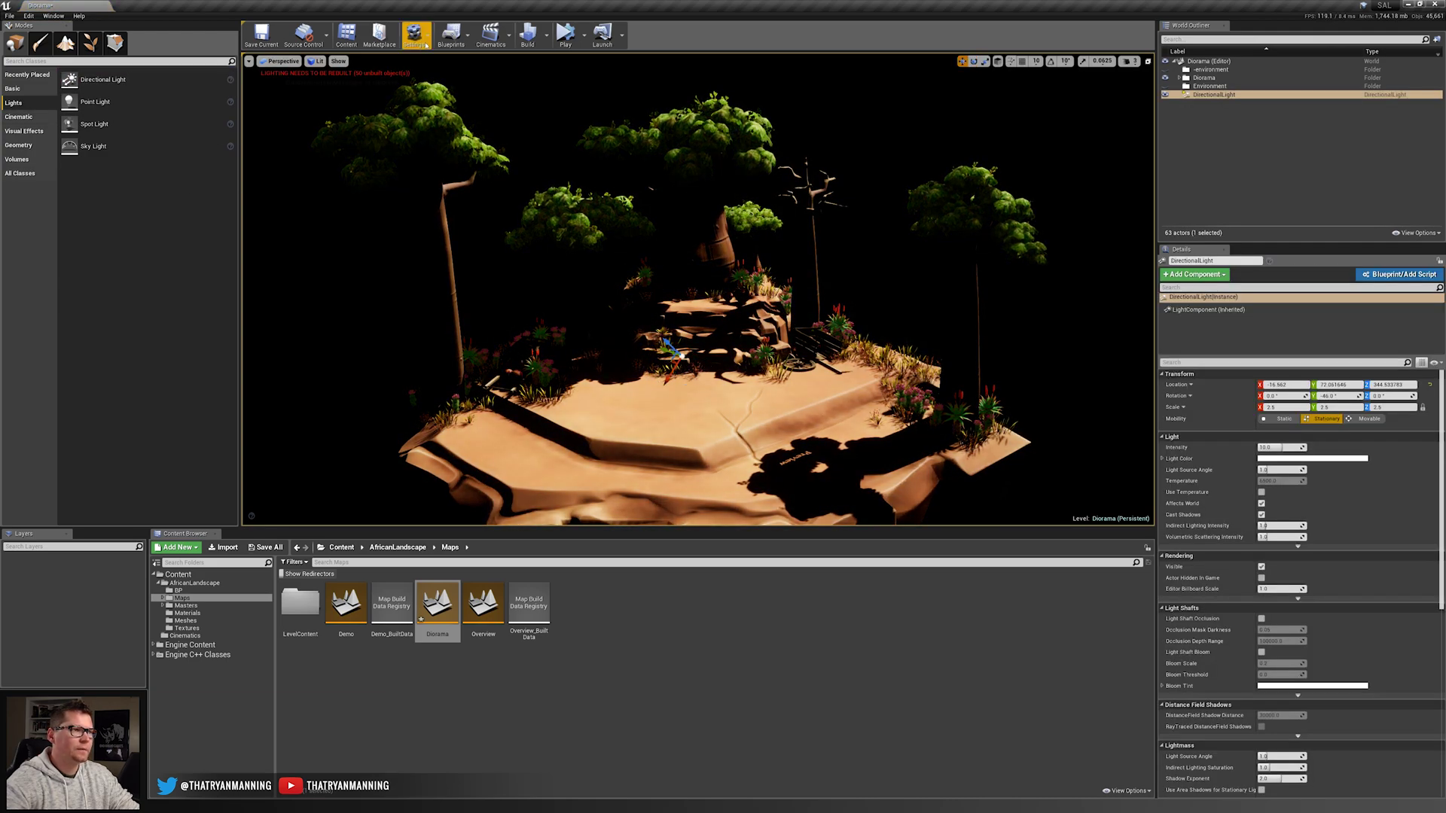
- Turn off the viewport's Preview Shadows Indicator and raise the directional light above the rock steps
left_click(338, 62)
mouse_move(354, 302)
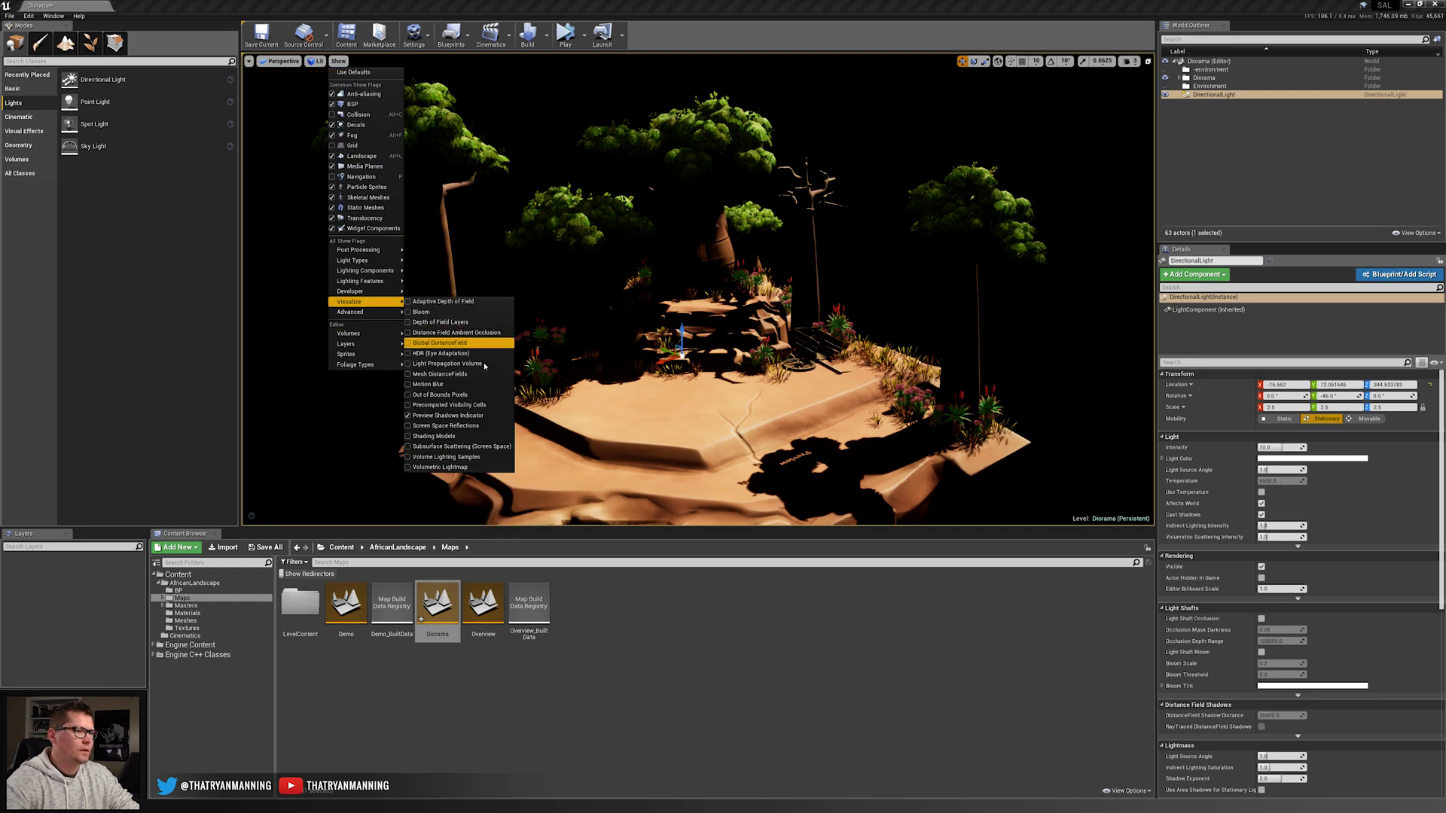
left_click(408, 416)
left_click_drag(692, 329, 693, 253)
scroll(693, 253, "up", 5)
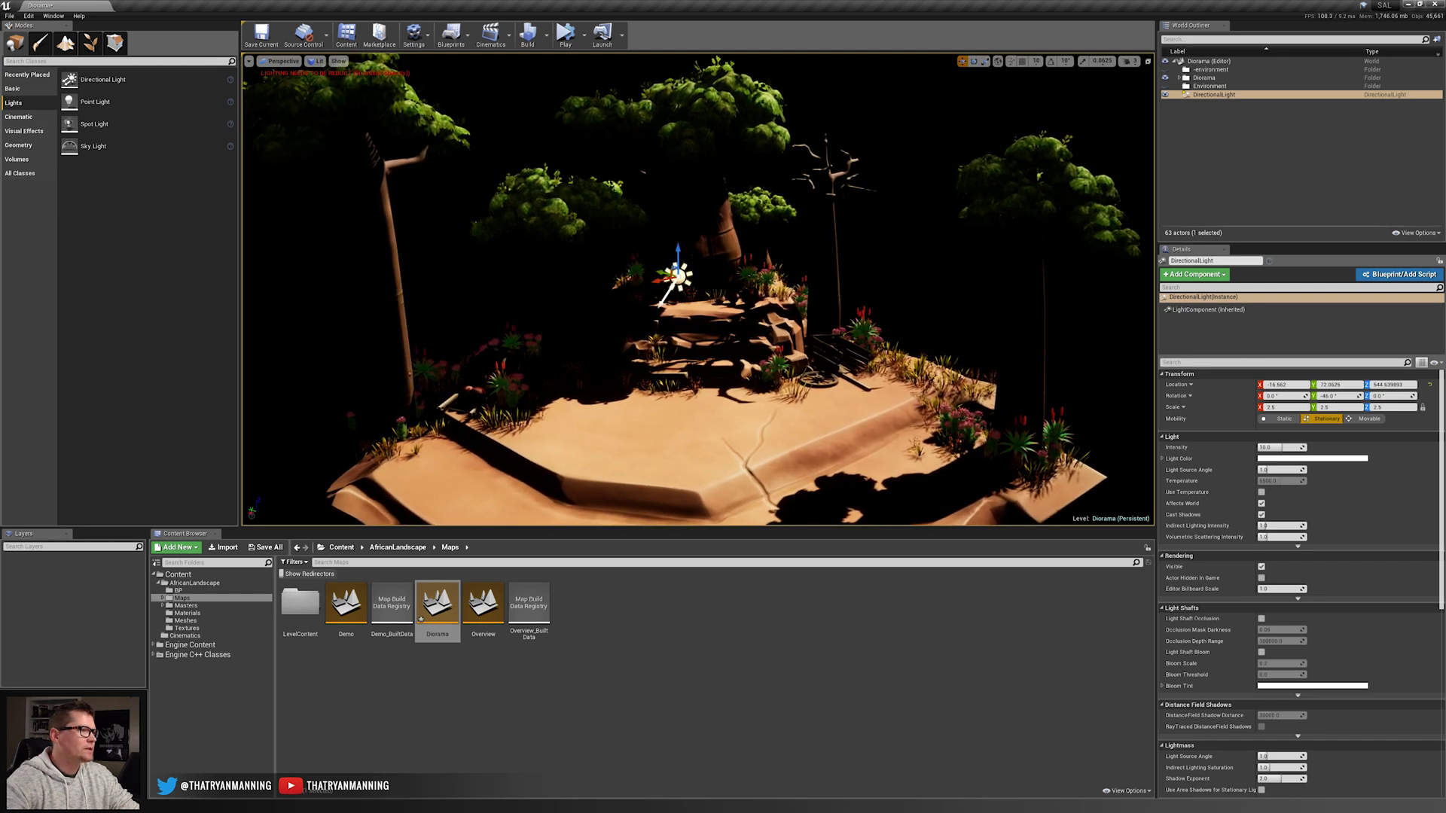
- Add a Sky Light and a BP_Sky_Sphere to the scene near the directional light
left_click_drag(94, 146, 661, 320)
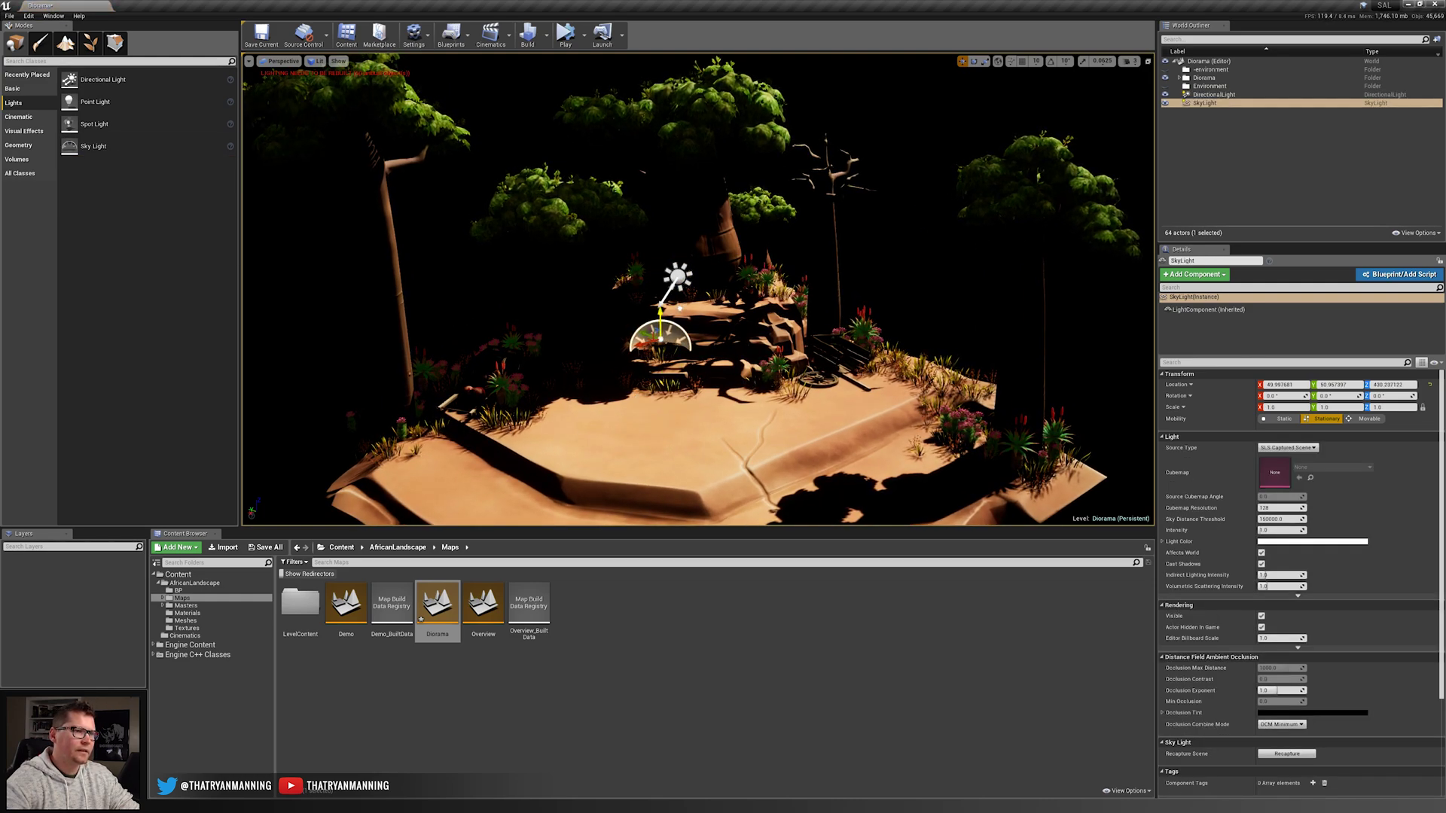
left_click(49, 61)
type("bp_")
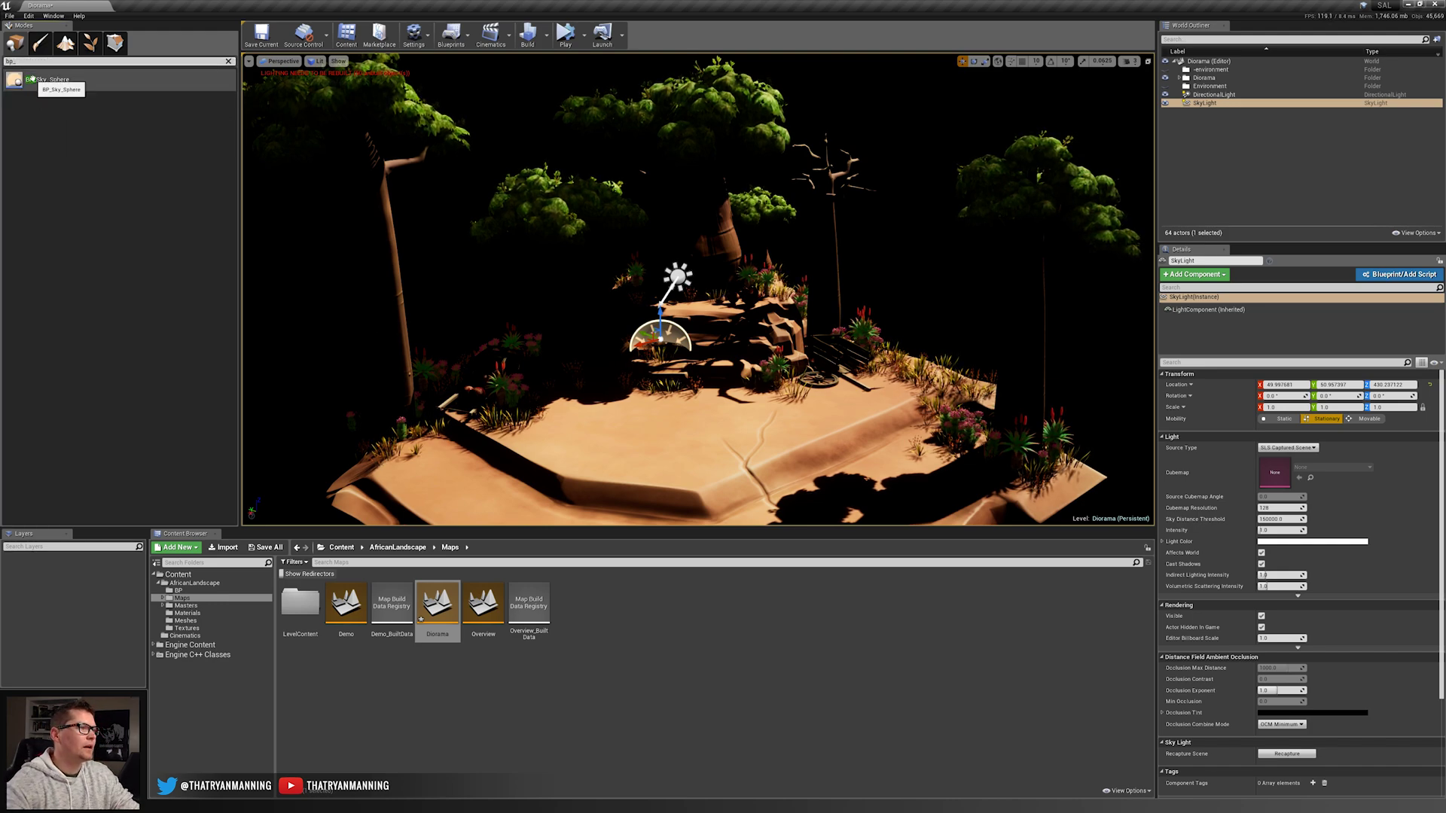
left_click_drag(49, 79, 669, 299)
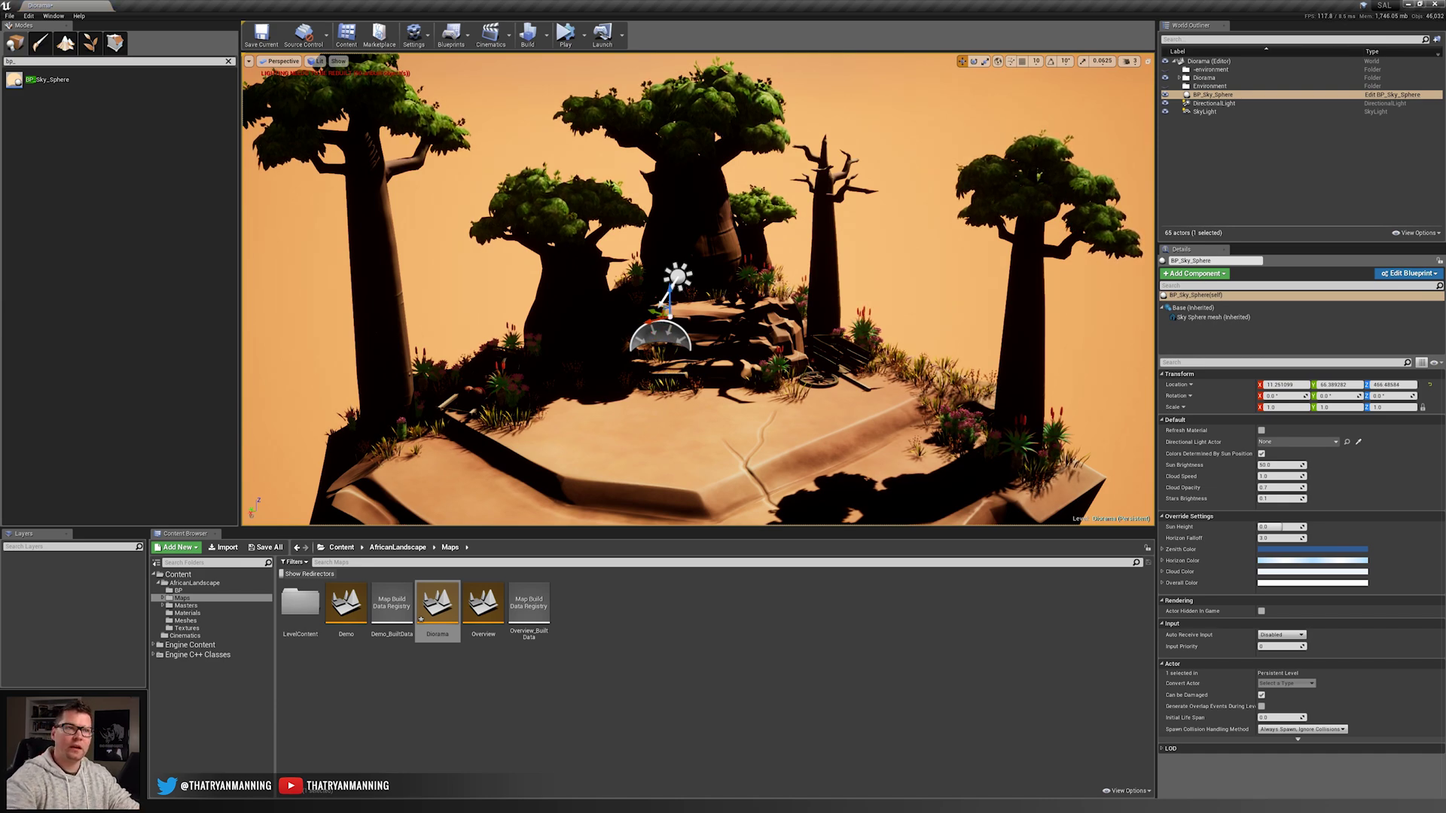
mouse_move(918, 310)
right_mouse_down()
mouse_move(919, 188)
mouse_move(918, 232)
mouse_move(1115, 225)
mouse_move(862, 265)
mouse_move(922, 283)
mouse_move(919, 310)
right_mouse_up()
key("s")
key("w")
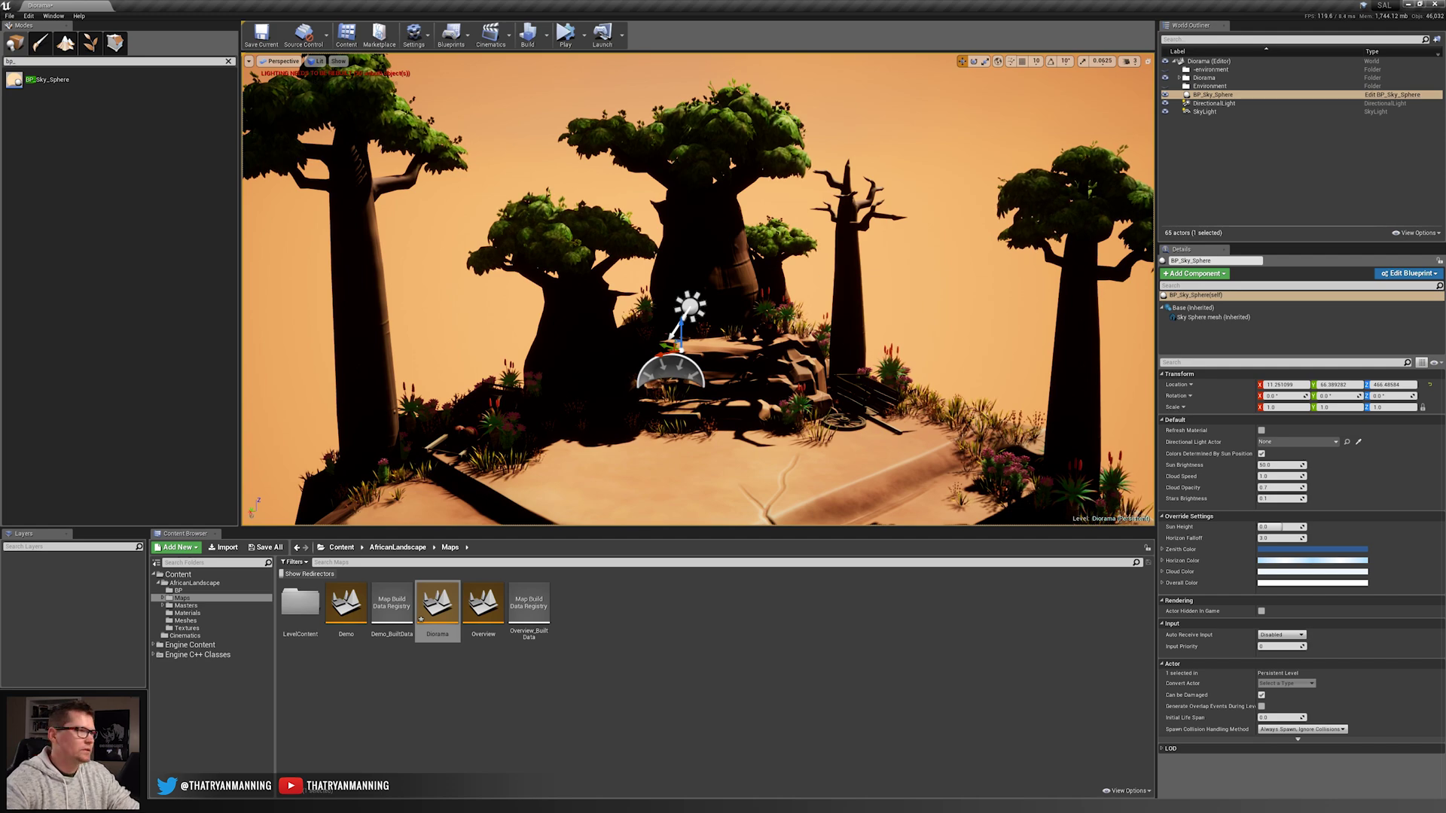
- Place a Post Process Volume around the rock steps and nudge it slightly upward
left_click(229, 61)
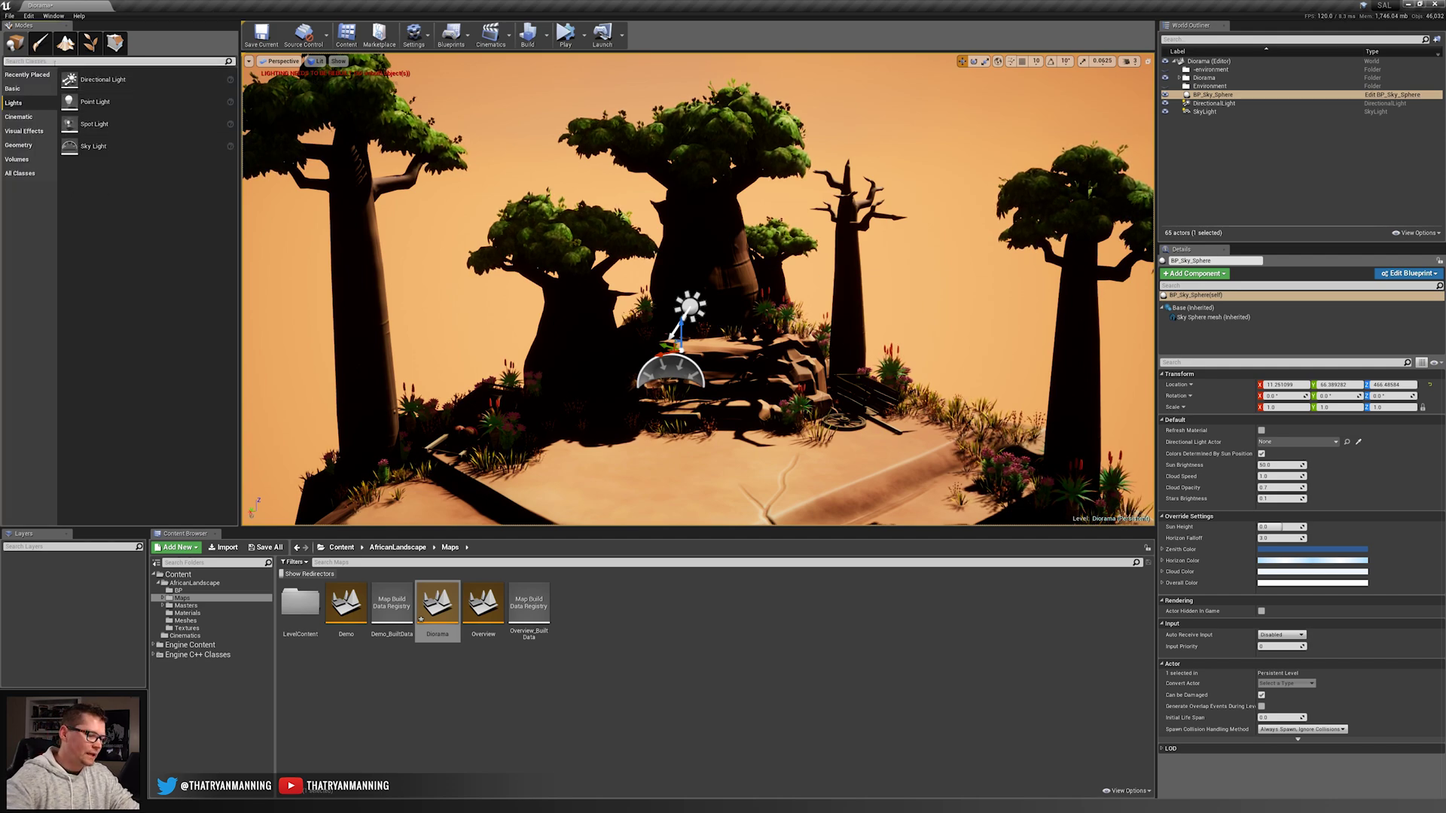
type("post")
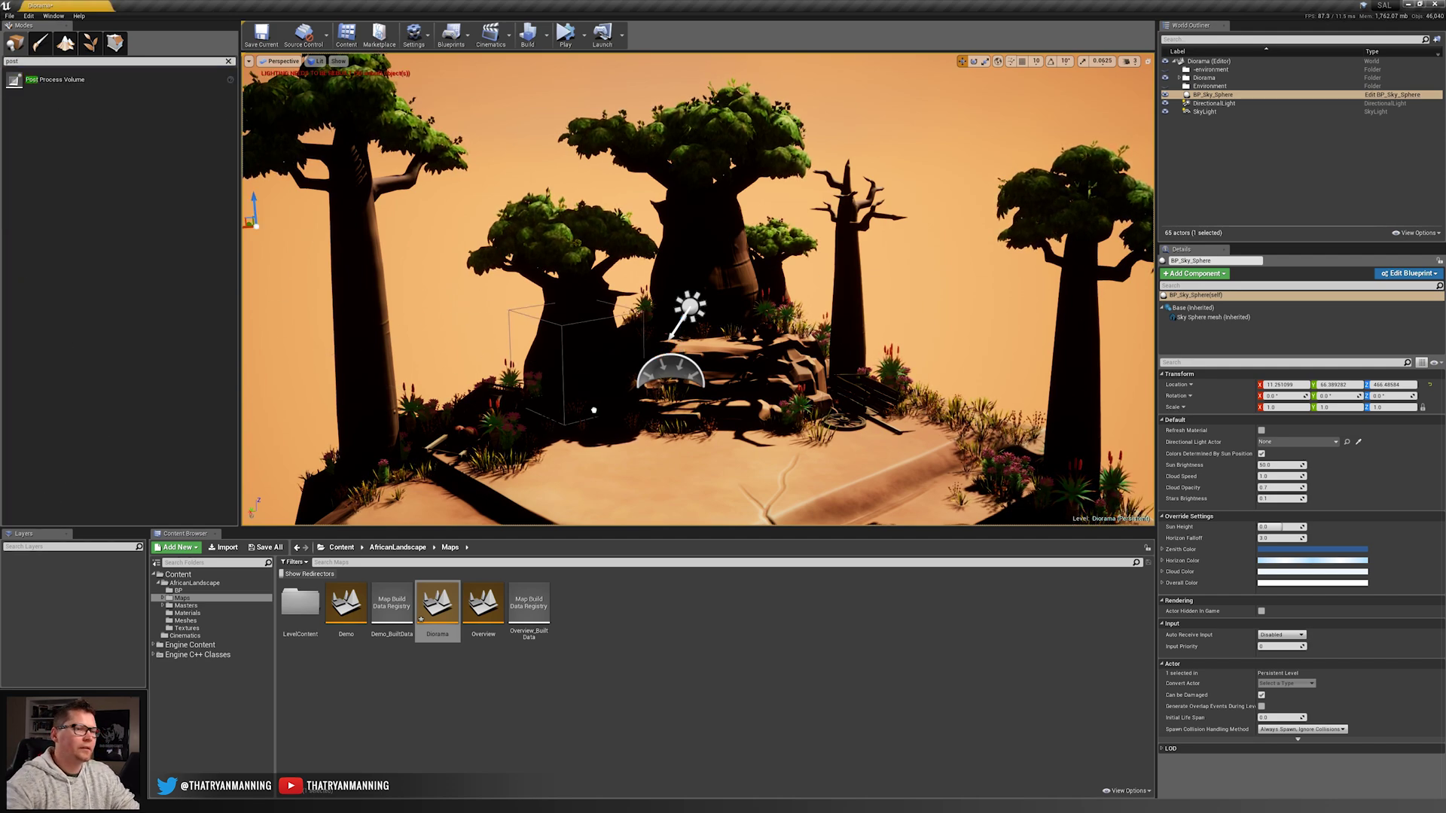
left_click_drag(594, 410, 695, 433)
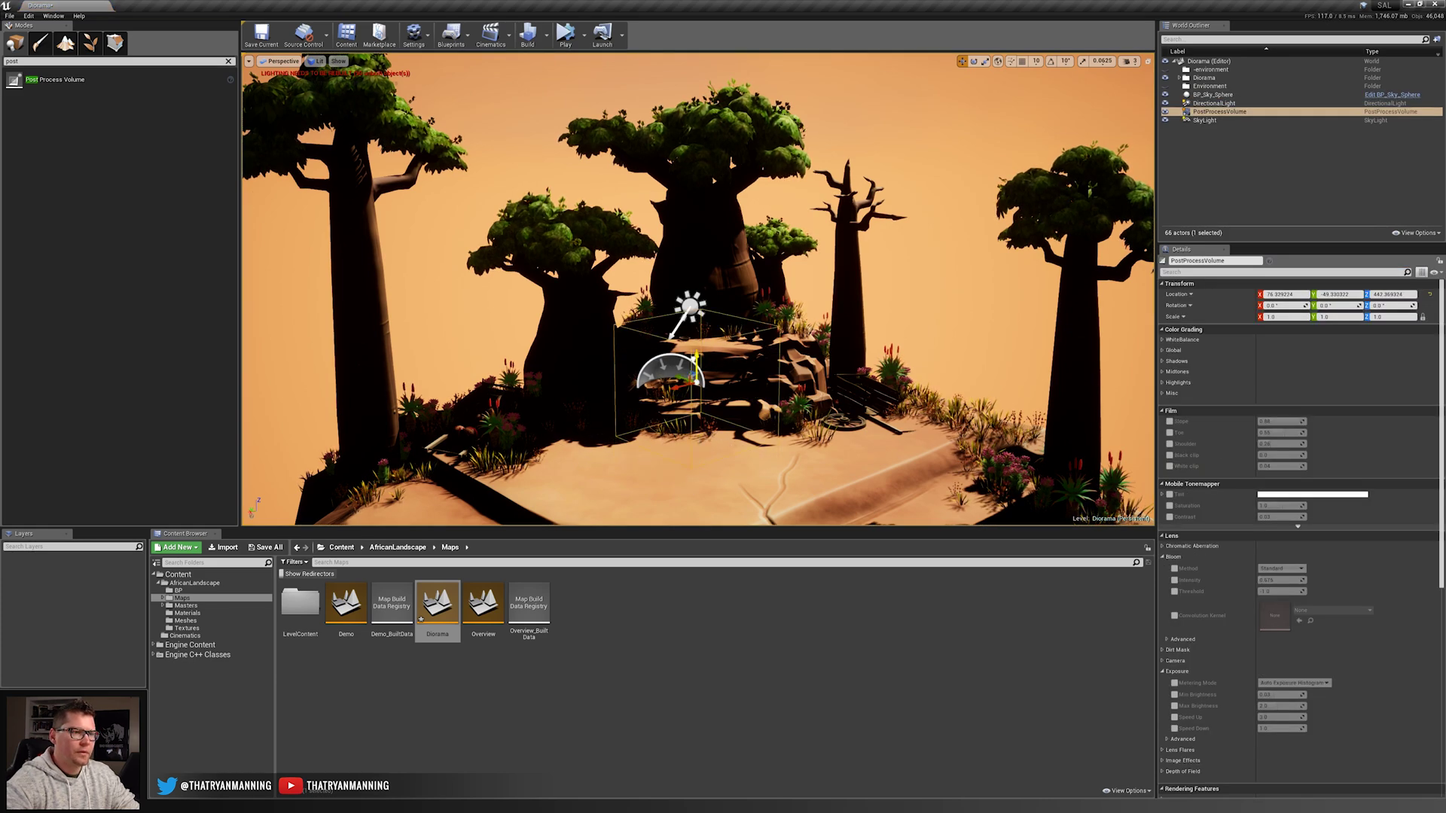
left_click_drag(697, 363, 697, 360)
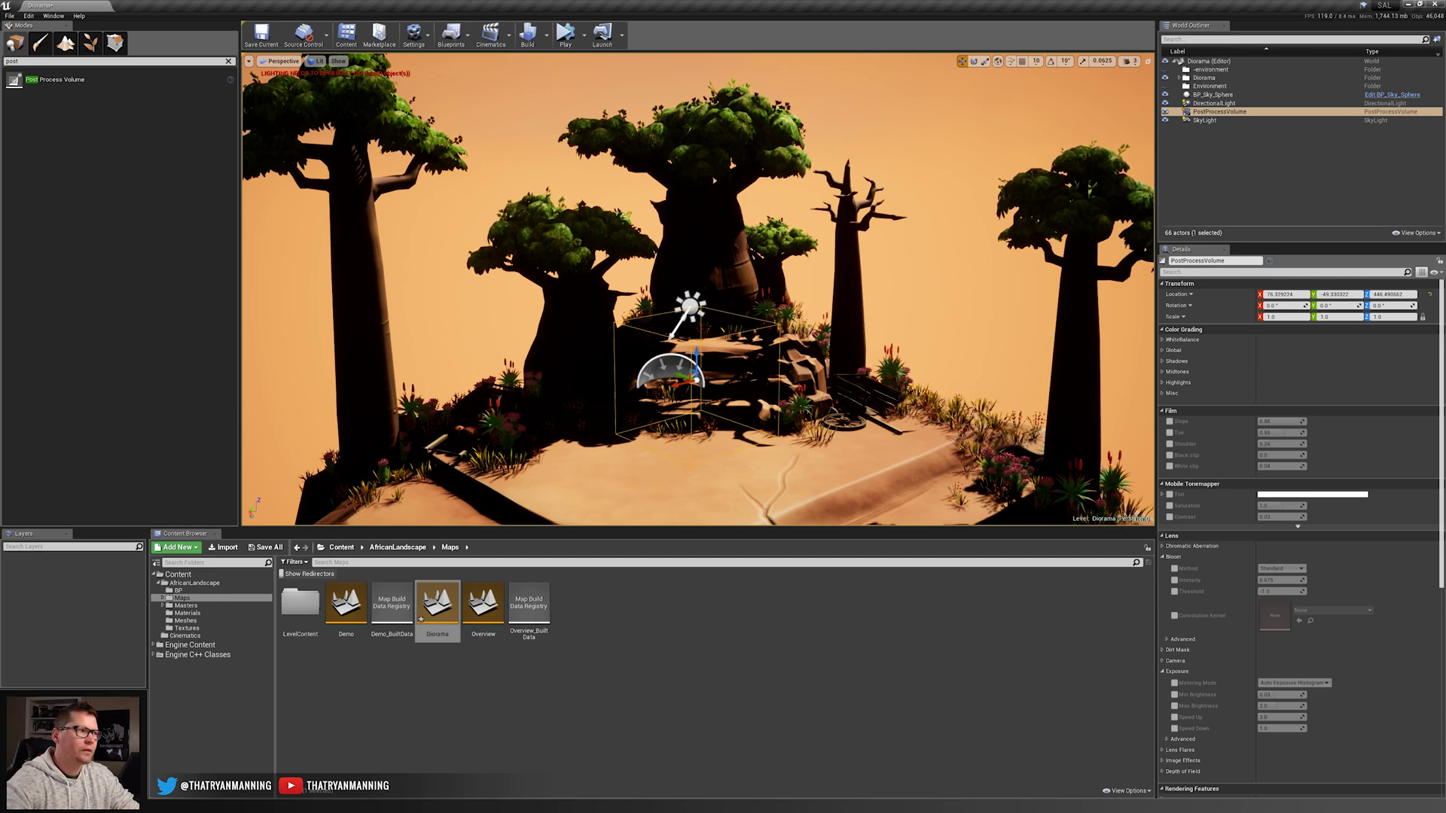
- Add a Sphere Reflection Capture above the rock steps, close to the sky light
left_click(229, 61)
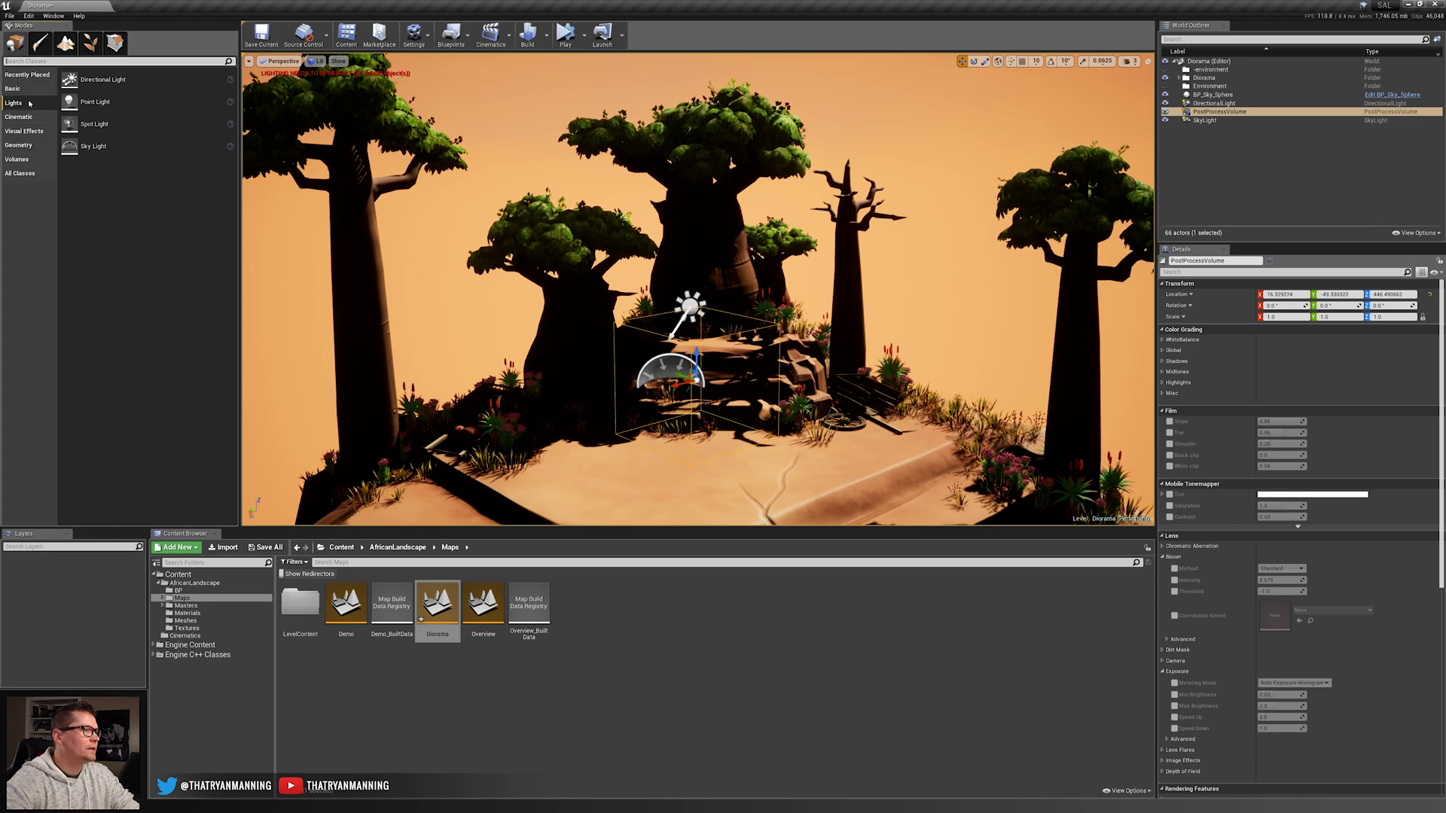
type("refl")
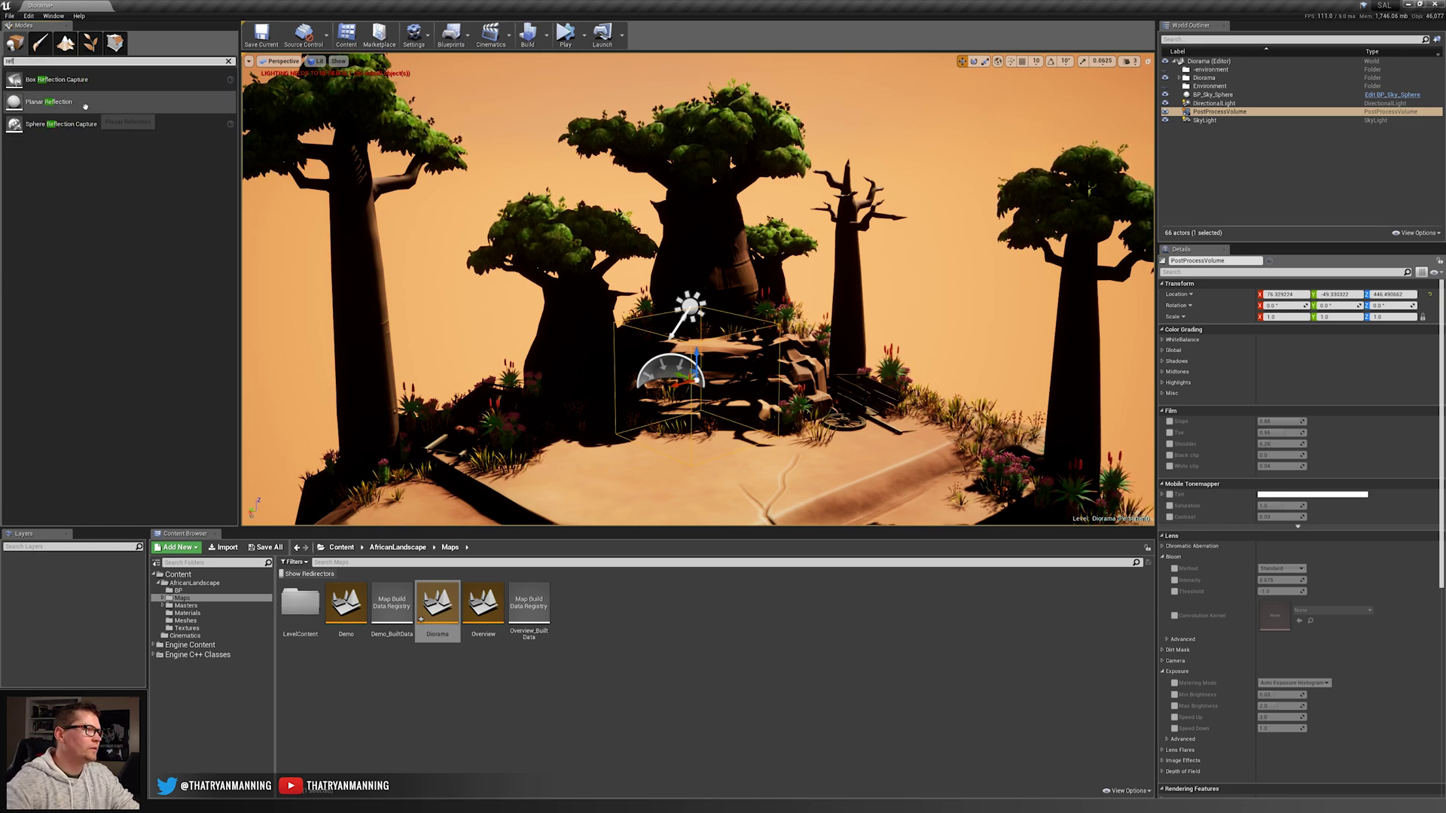
left_click_drag(57, 123, 685, 328)
mouse_move(685, 328)
right_mouse_down()
mouse_move(821, 256)
mouse_move(1077, 286)
mouse_move(670, 327)
mouse_move(693, 339)
right_mouse_up()
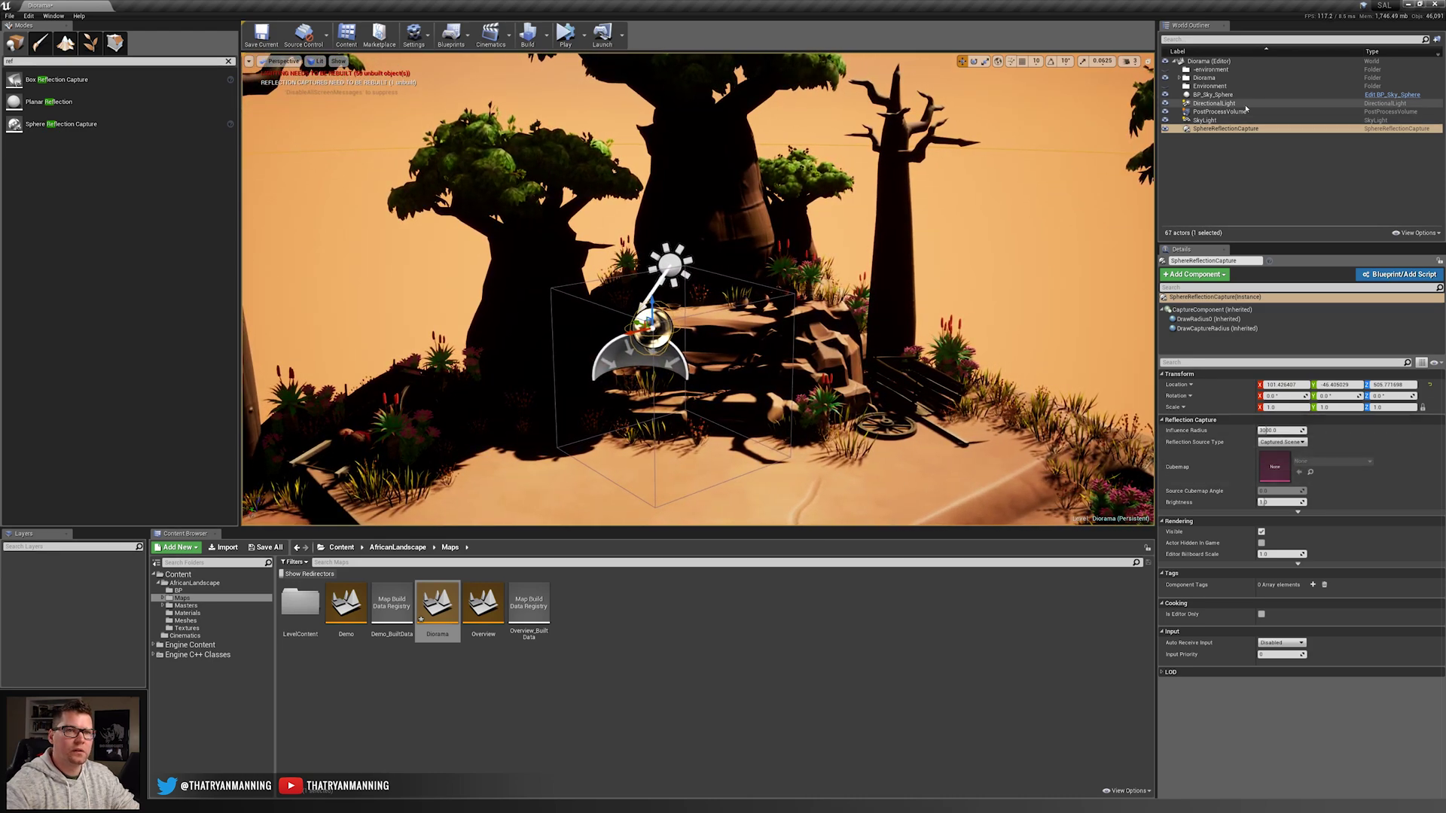
- Move the sky sphere, directional light, post process volume, sky light and reflection capture into the -environment folder
left_click(1214, 95, "ctrl")
left_click(1226, 129)
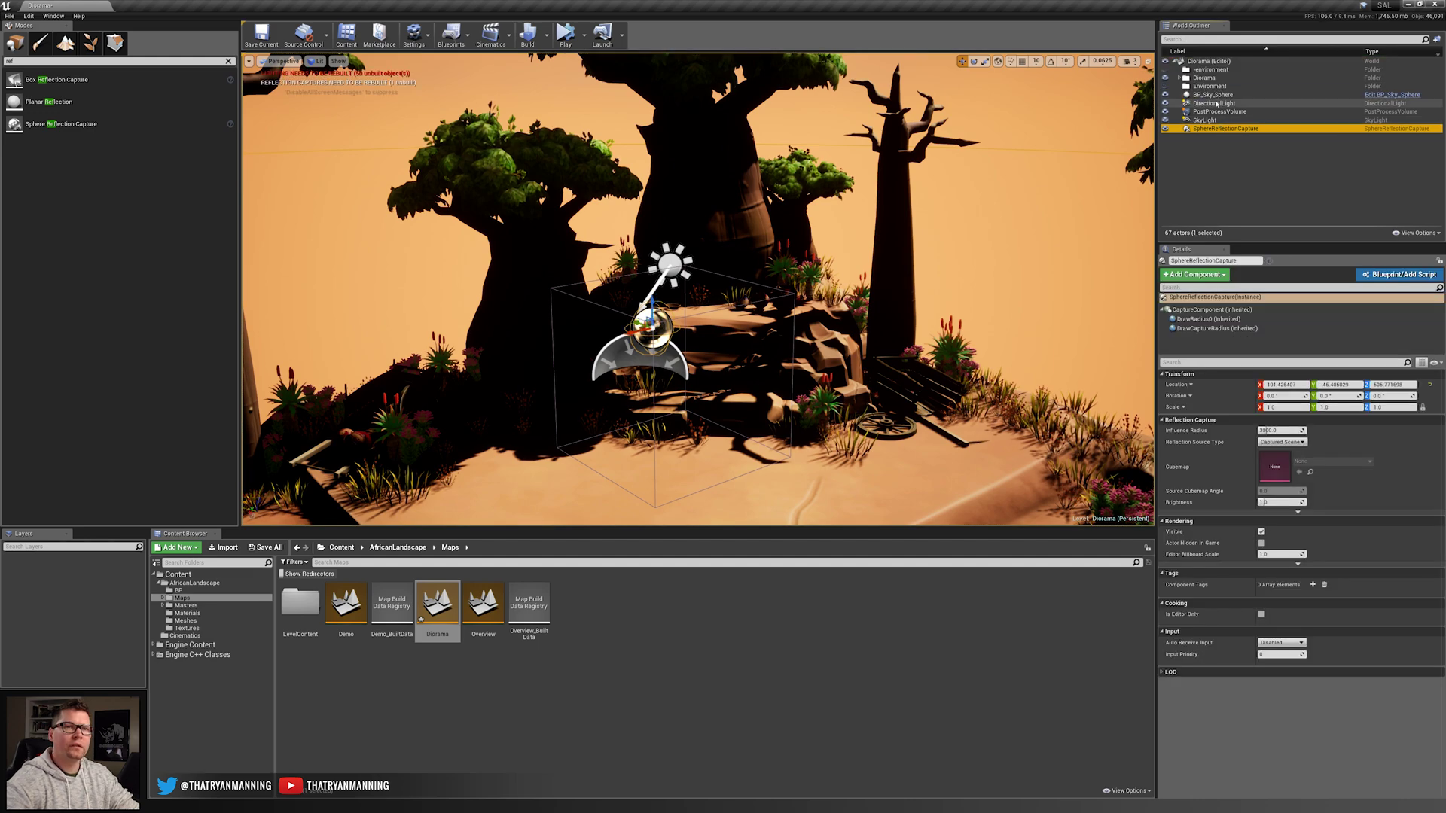
left_click(1214, 96, "shift")
left_click_drag(1214, 96, 1211, 71)
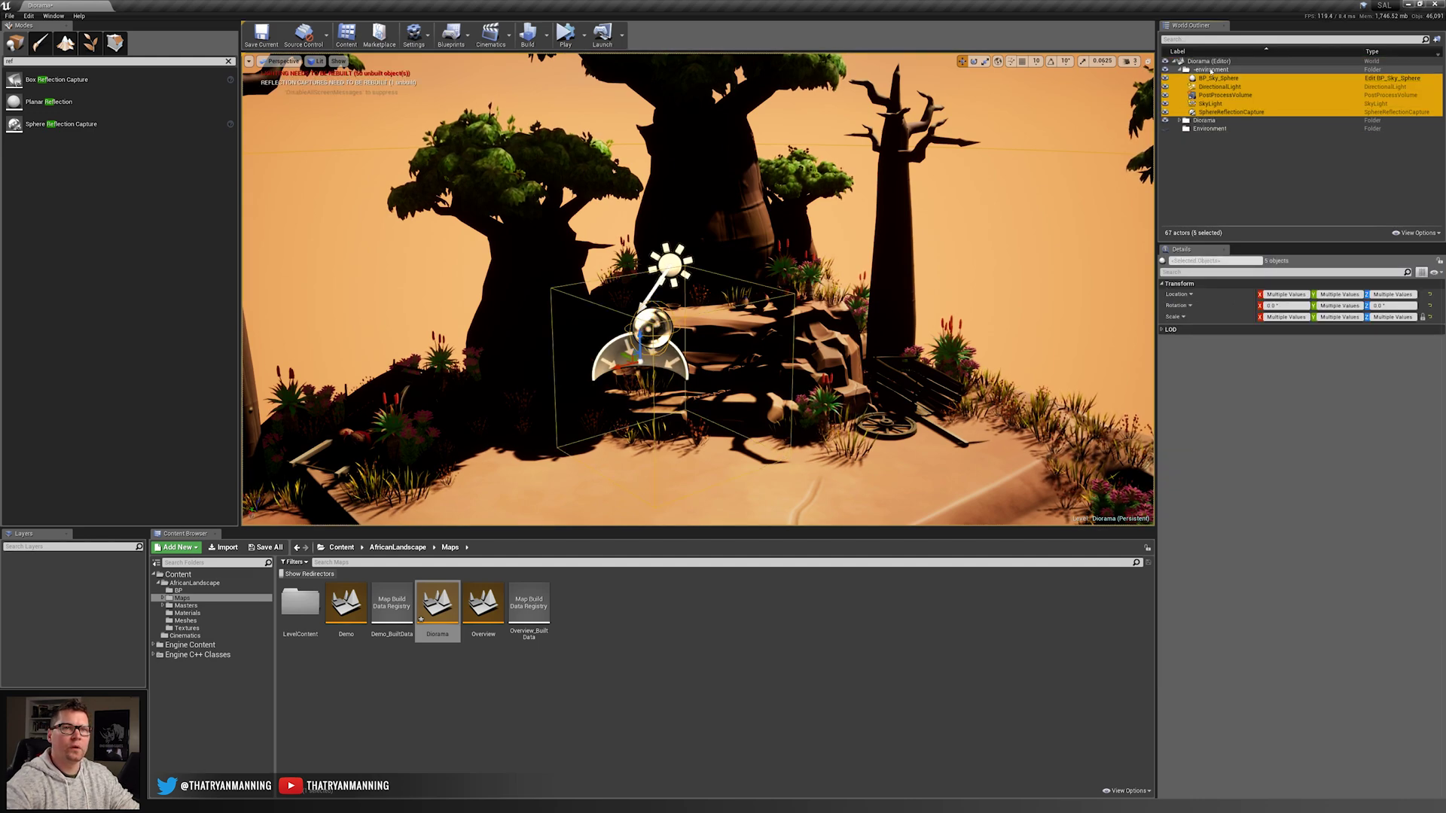
- Enable Infinite Extent (Unbound) on the post process volume
left_click(1224, 112)
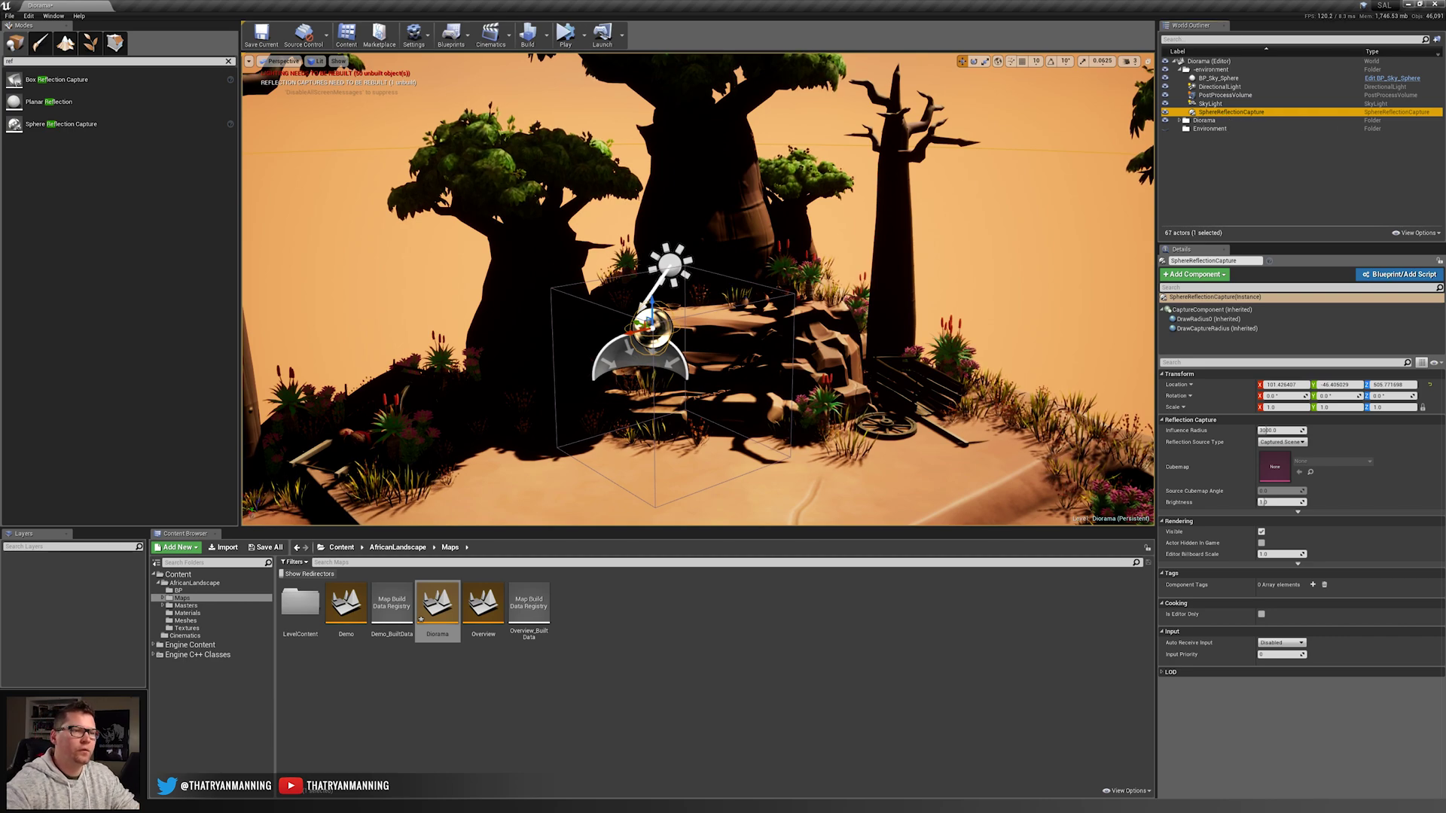
left_click(1222, 96)
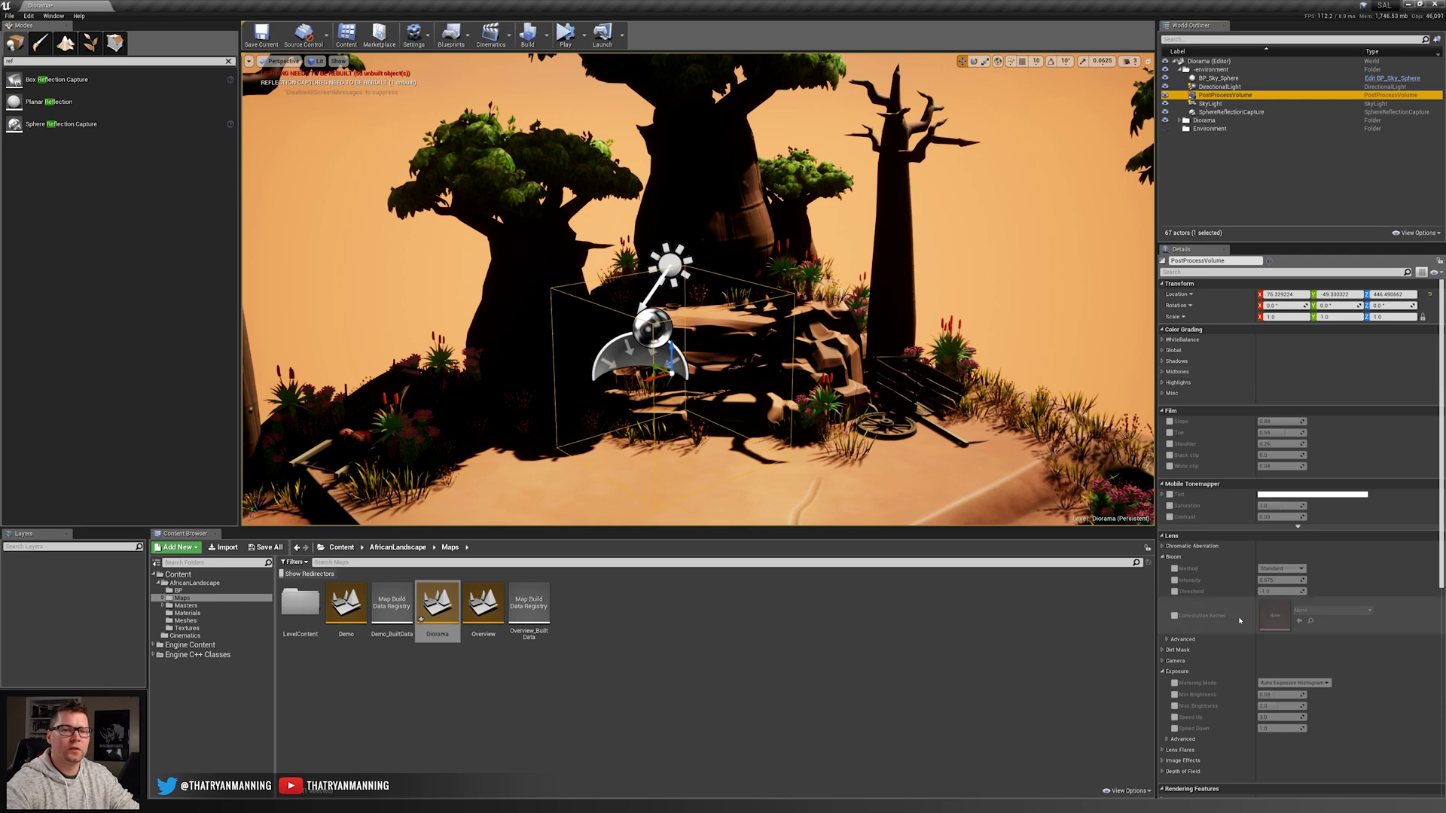
scroll(1251, 668, "down", 2)
scroll(1252, 669, "down", 10)
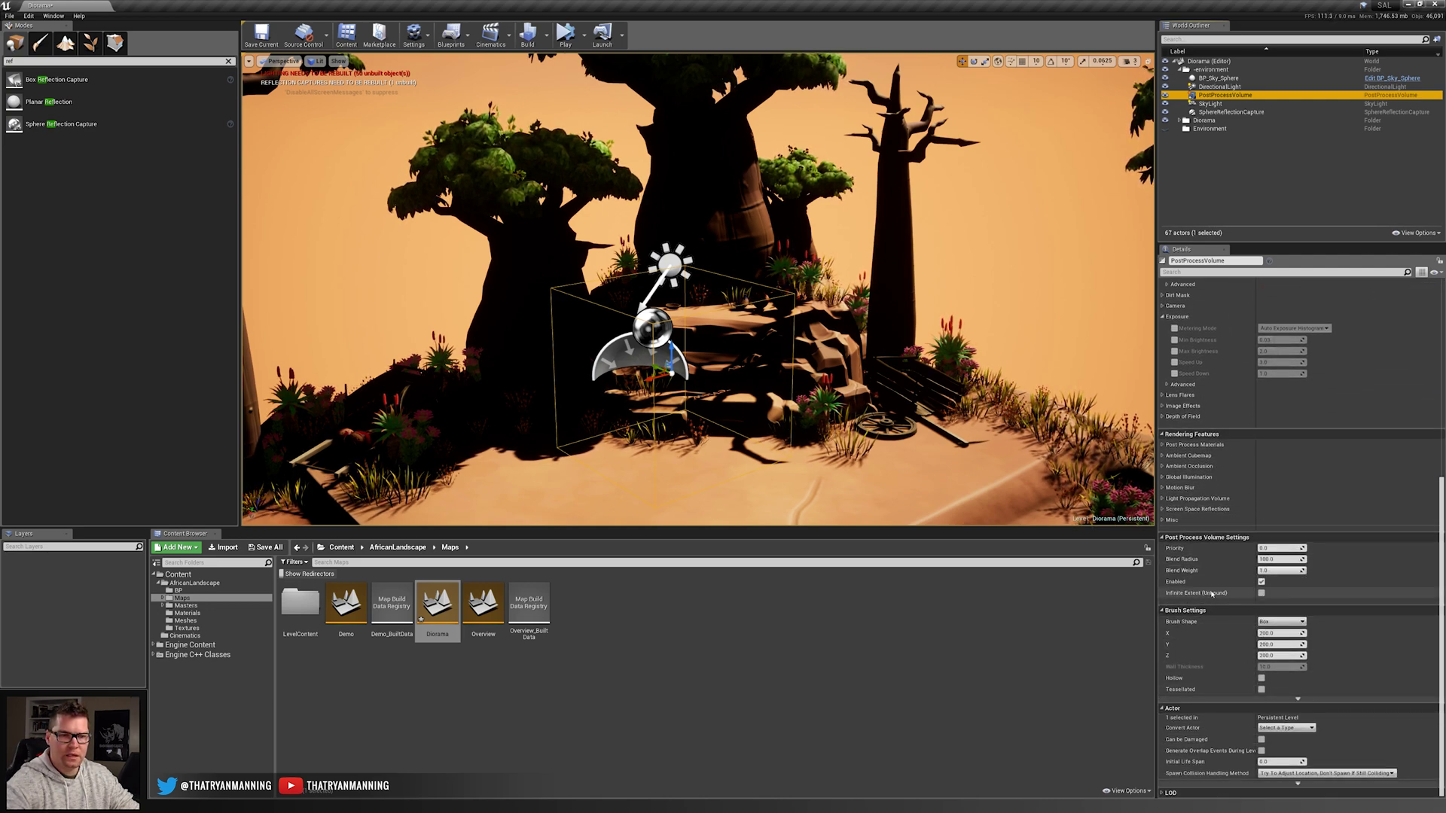
left_click(1262, 593)
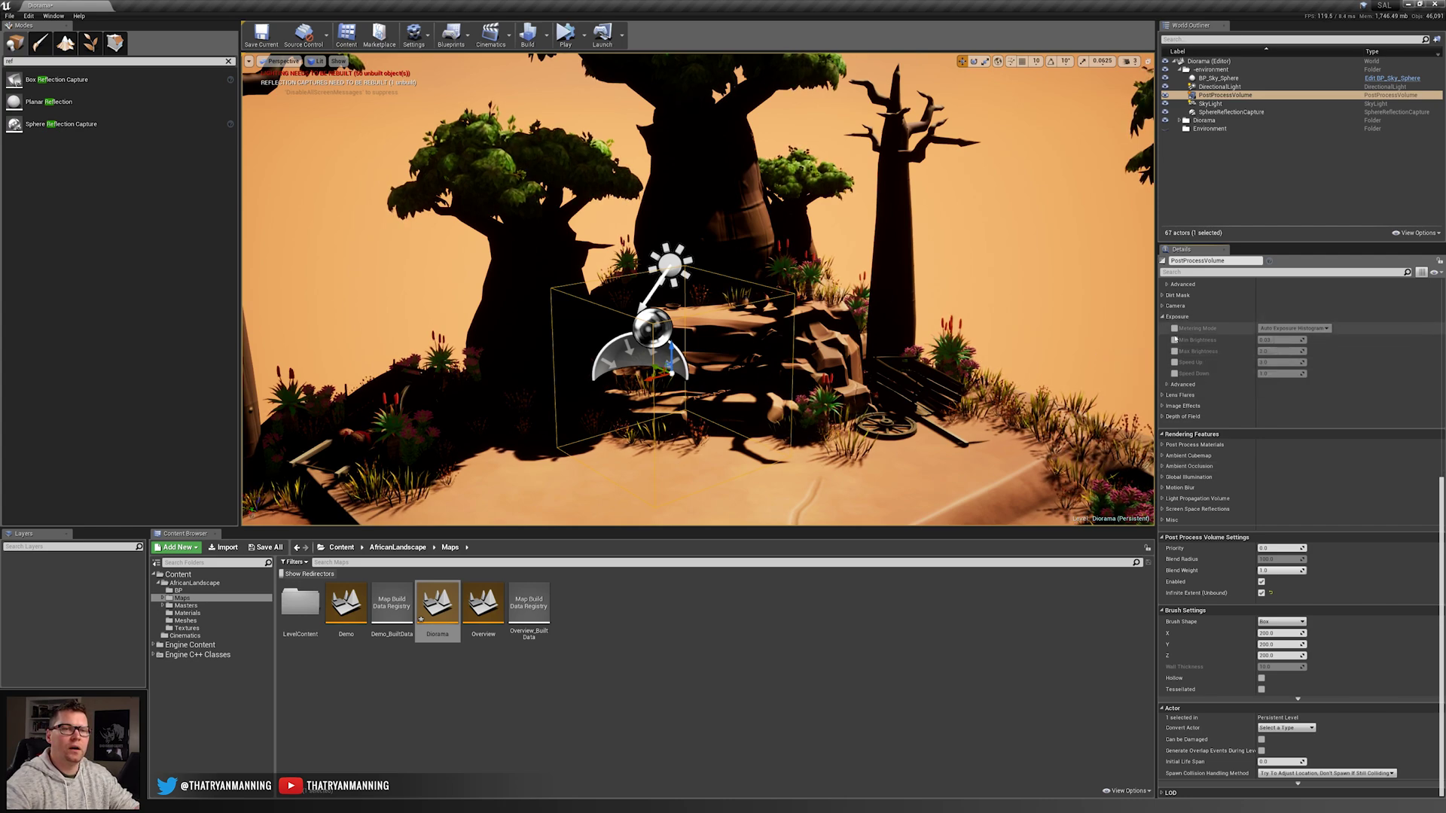
- Override the post process volume's exposure with Min Brightness and Max Brightness both set to 1.0
scroll(1186, 339, "up", 5)
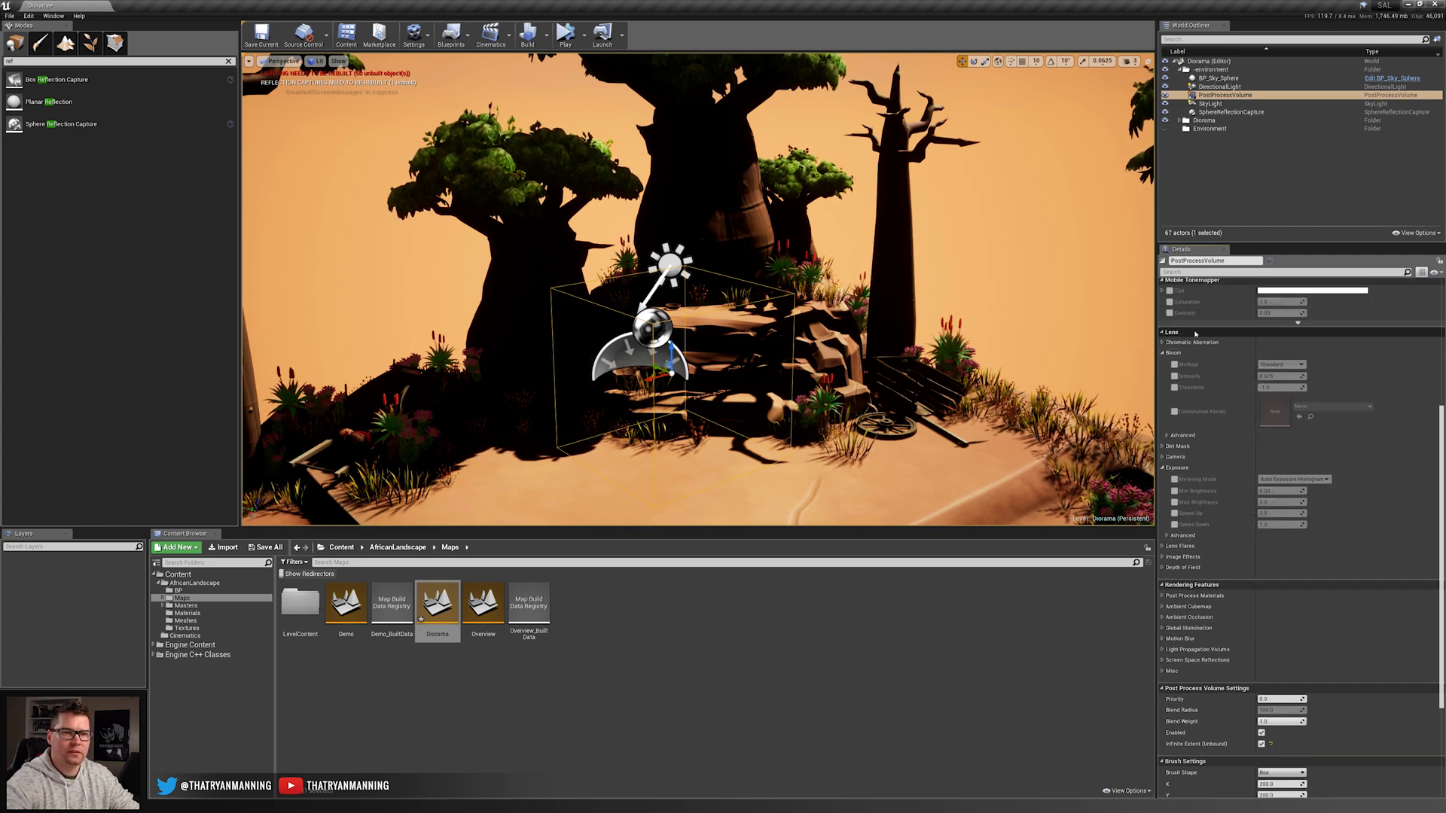
left_click(1174, 491)
left_click(1175, 502)
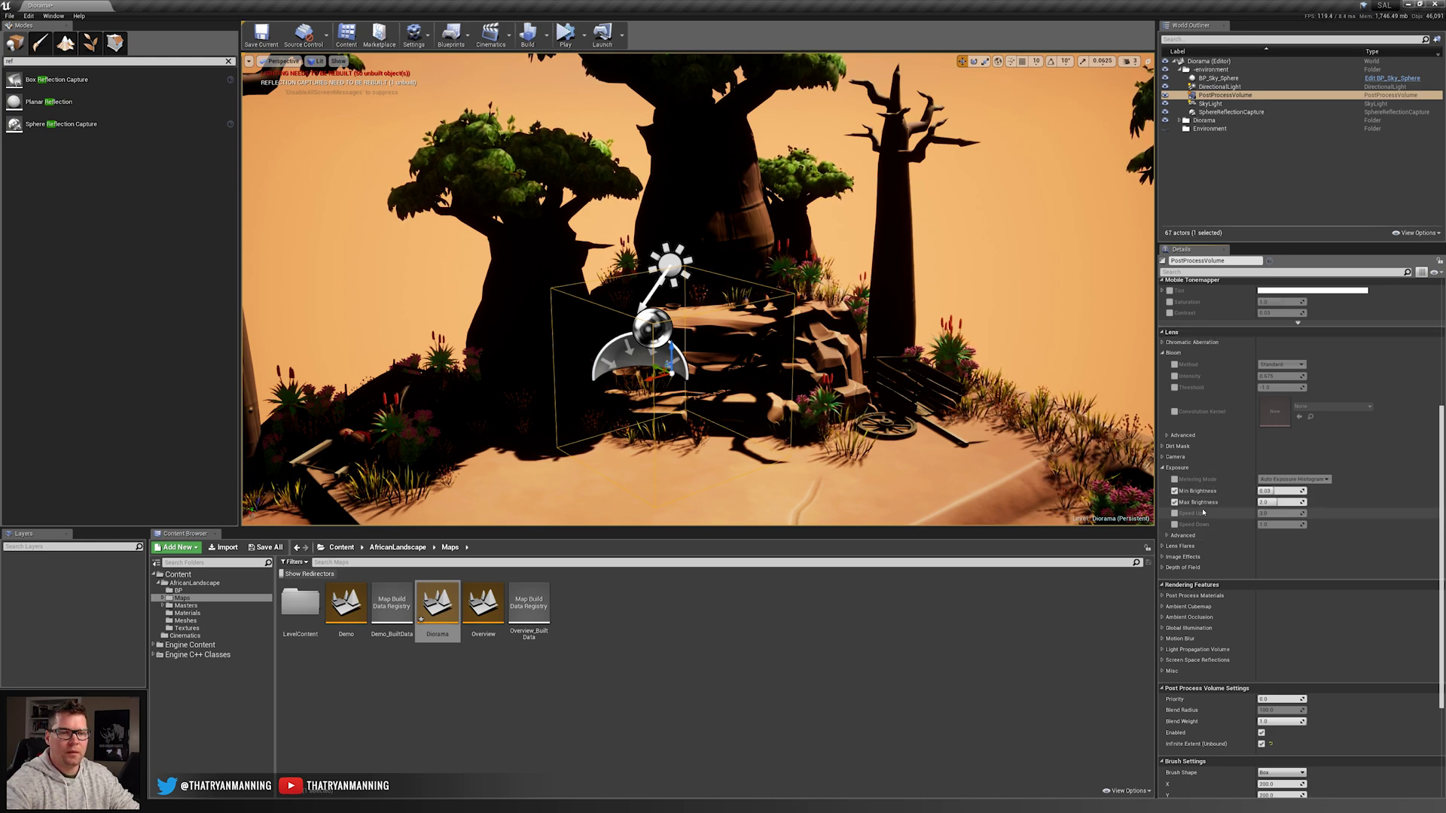
left_click(1272, 491)
type("1")
left_click(1272, 502)
type("1")
key("Return")
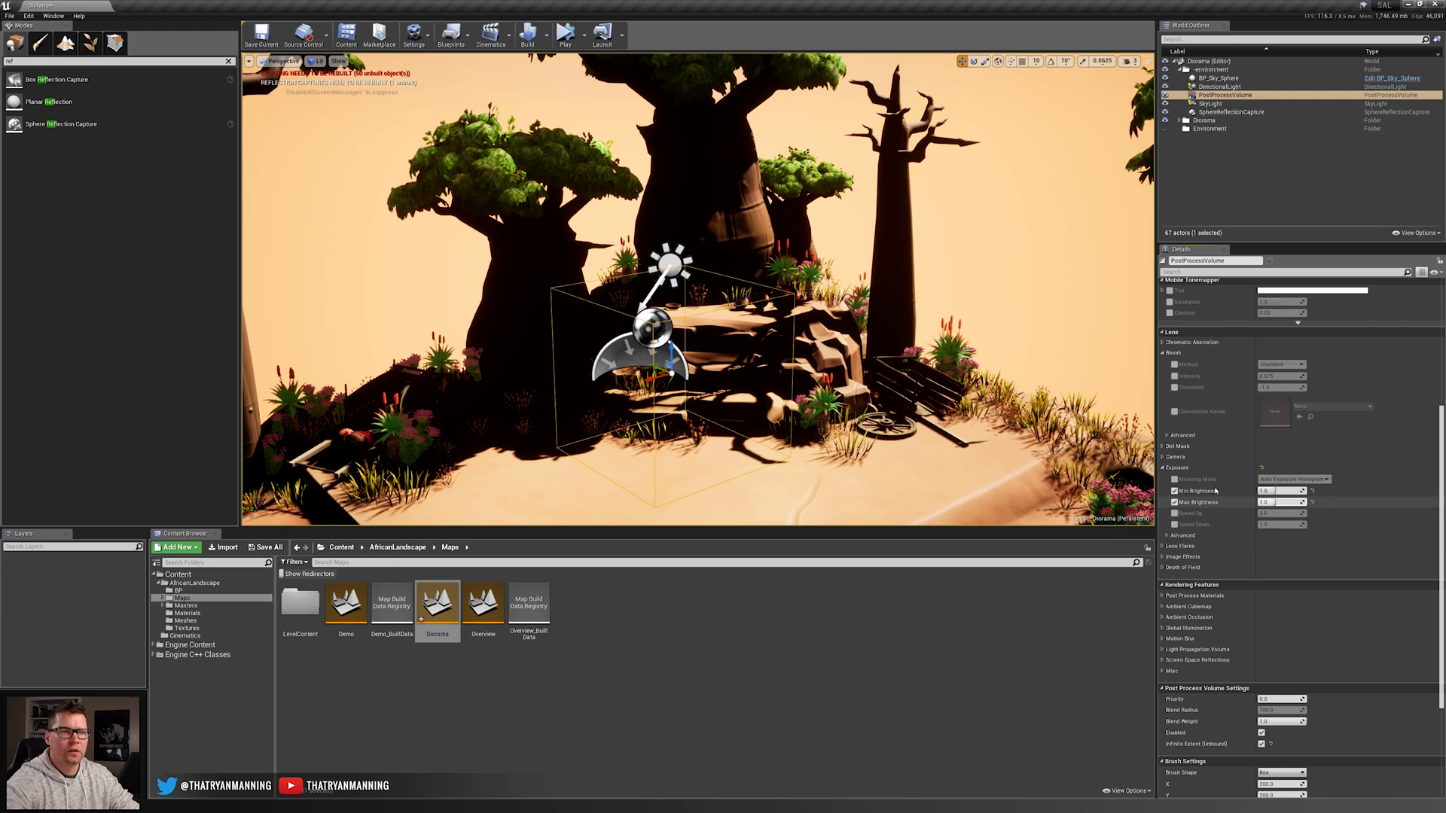
- Save the current Diorama level
key("s")
mouse_move(945, 322)
right_mouse_down()
mouse_move(910, 303)
mouse_move(925, 338)
mouse_move(960, 340)
right_mouse_up()
key("w")
key("d")
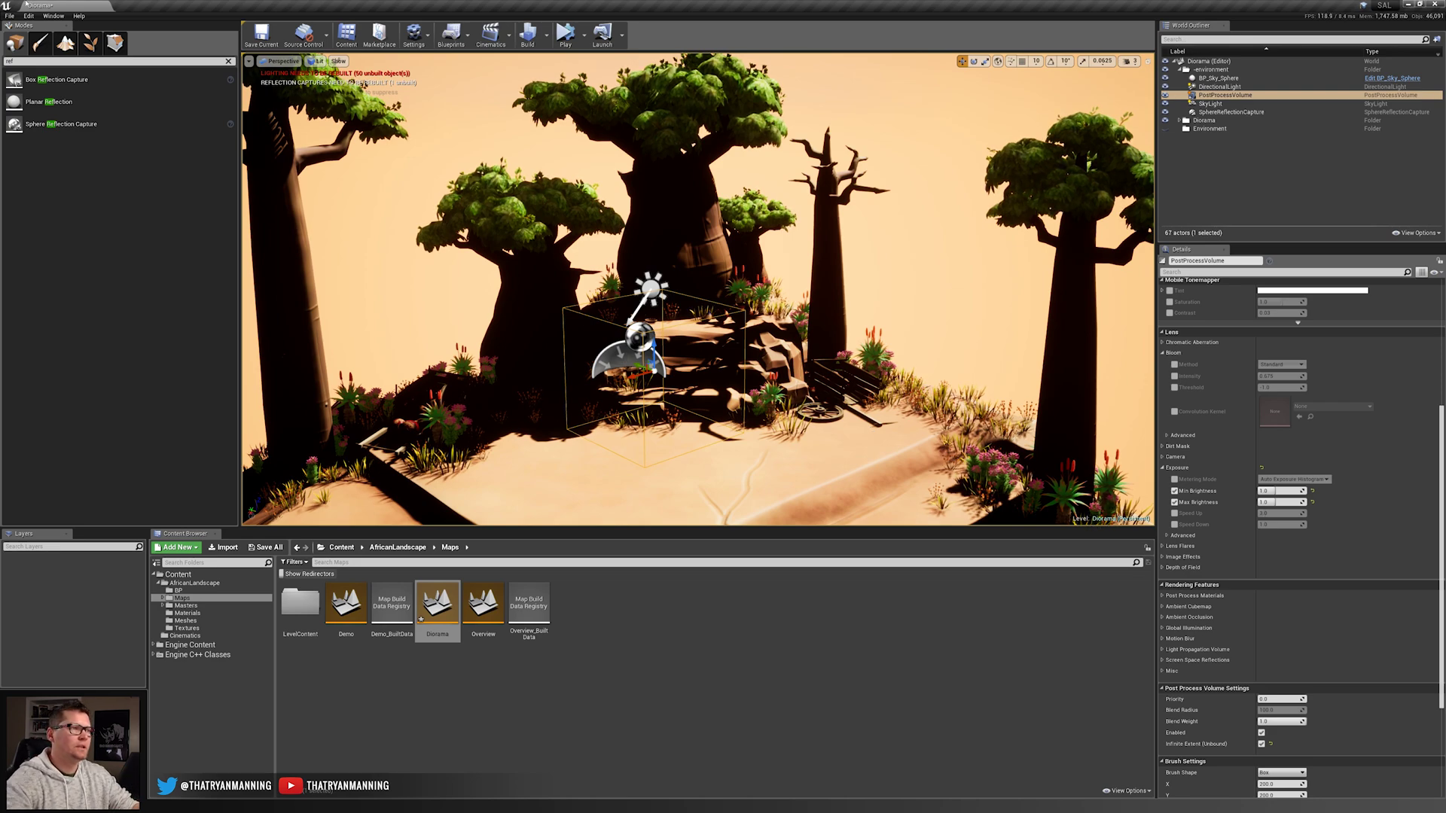
left_click(261, 34)
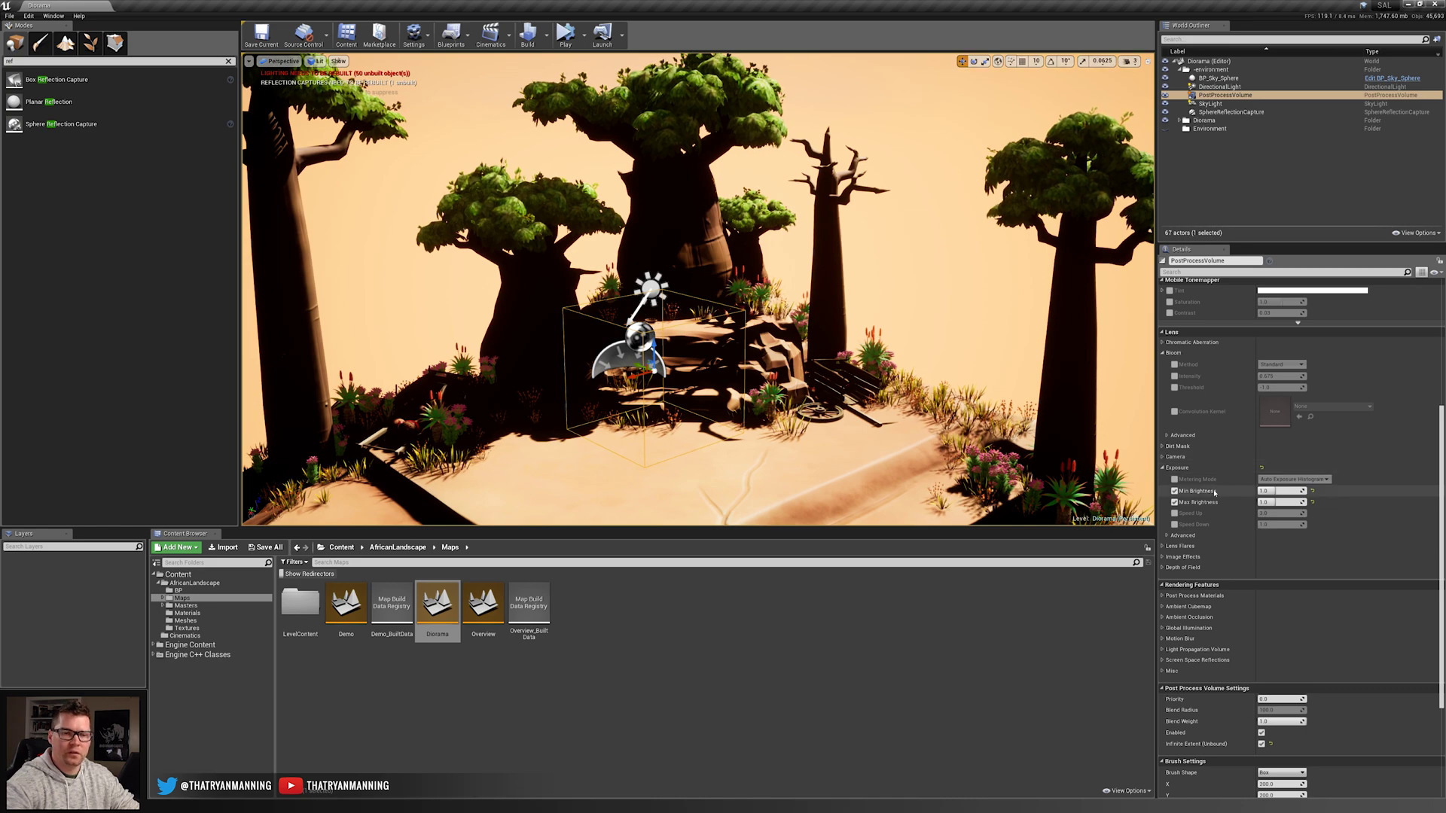
key("w")
right_click_drag(698, 289, 809, 289)
key("s")
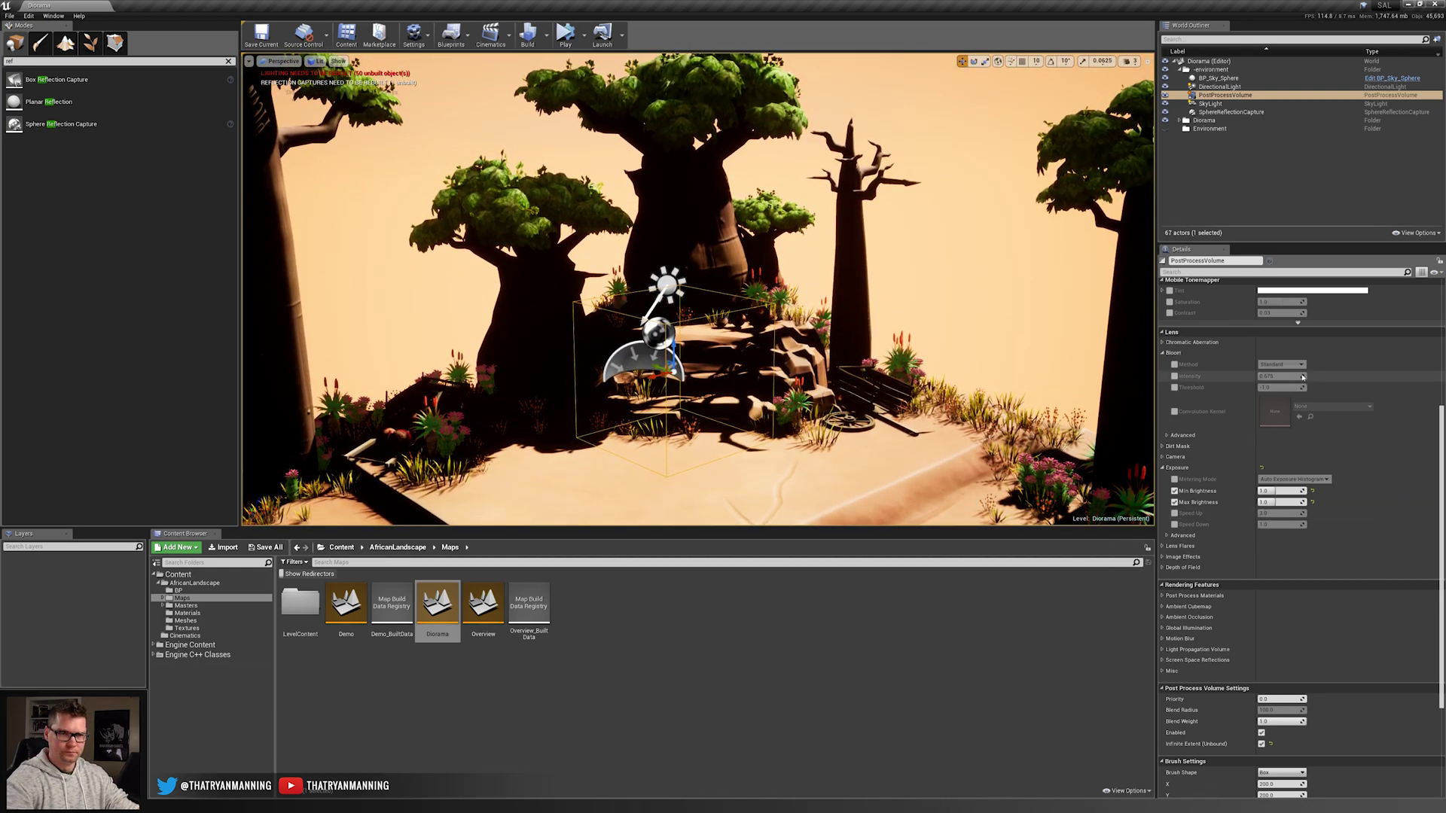
scroll(1315, 458, "up", 3)
scroll(1314, 457, "up", 2)
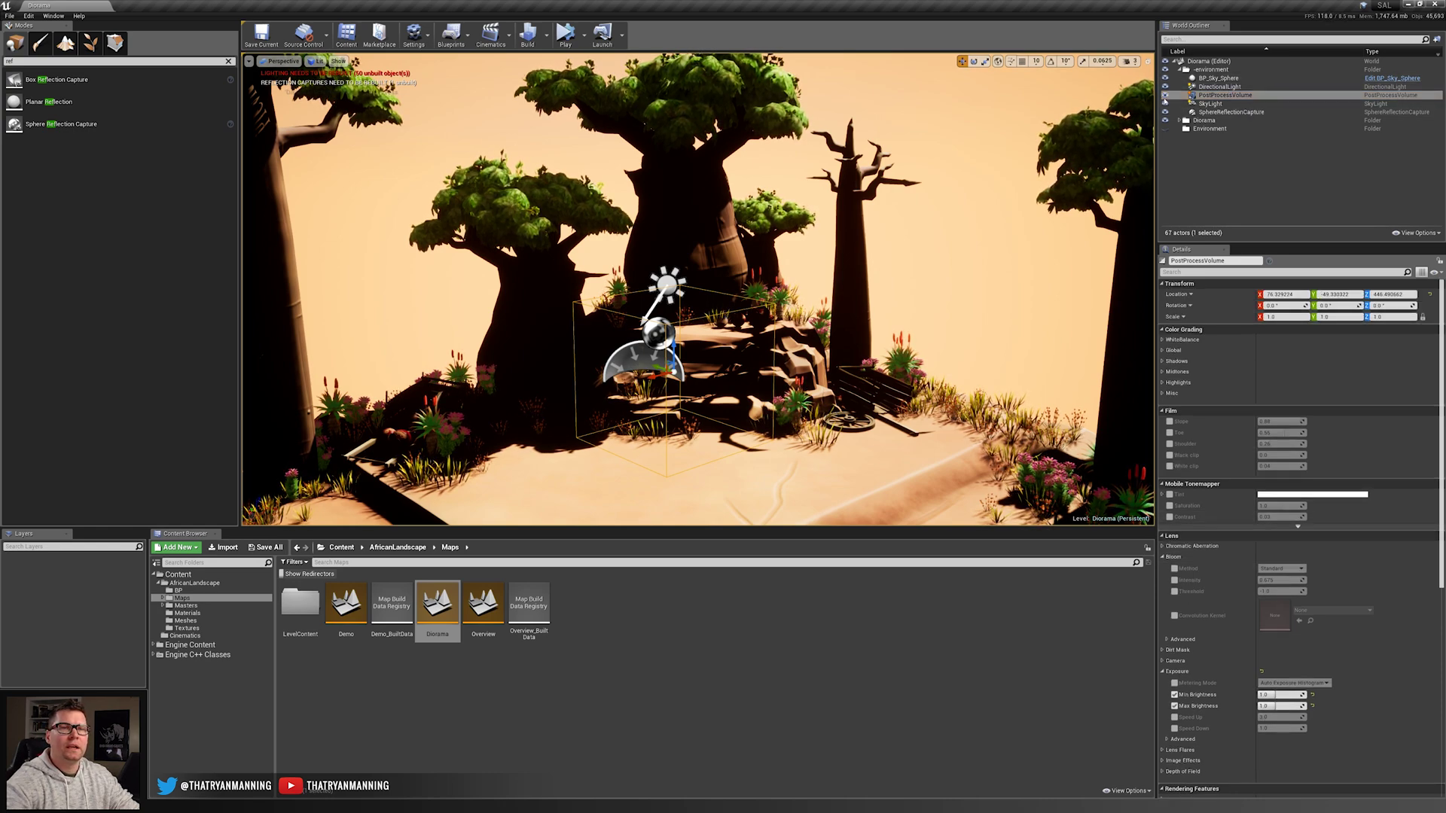
left_click(1214, 97)
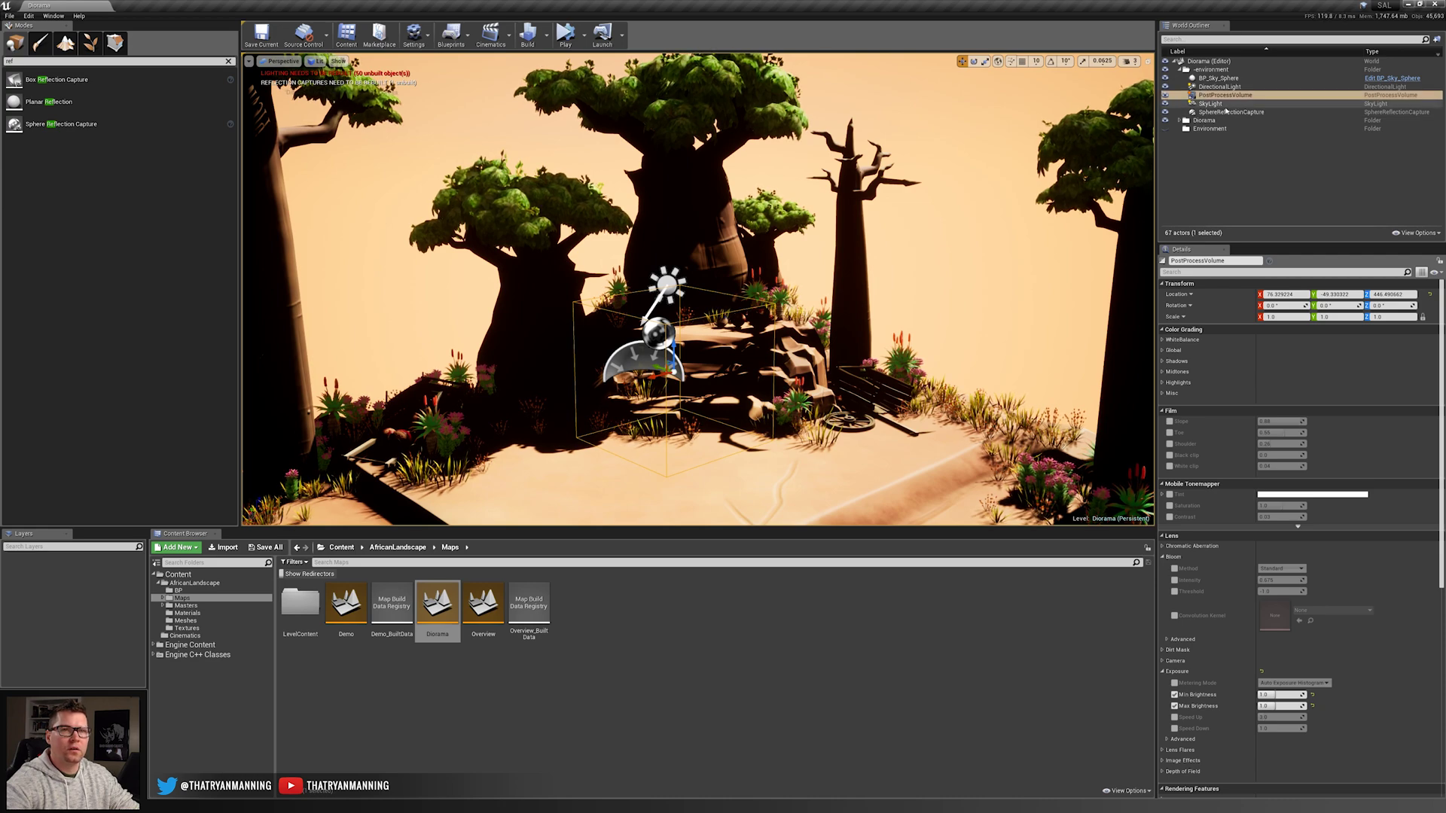
- Recapture the scene for the Sky Light and clear the selection
left_click(1213, 104)
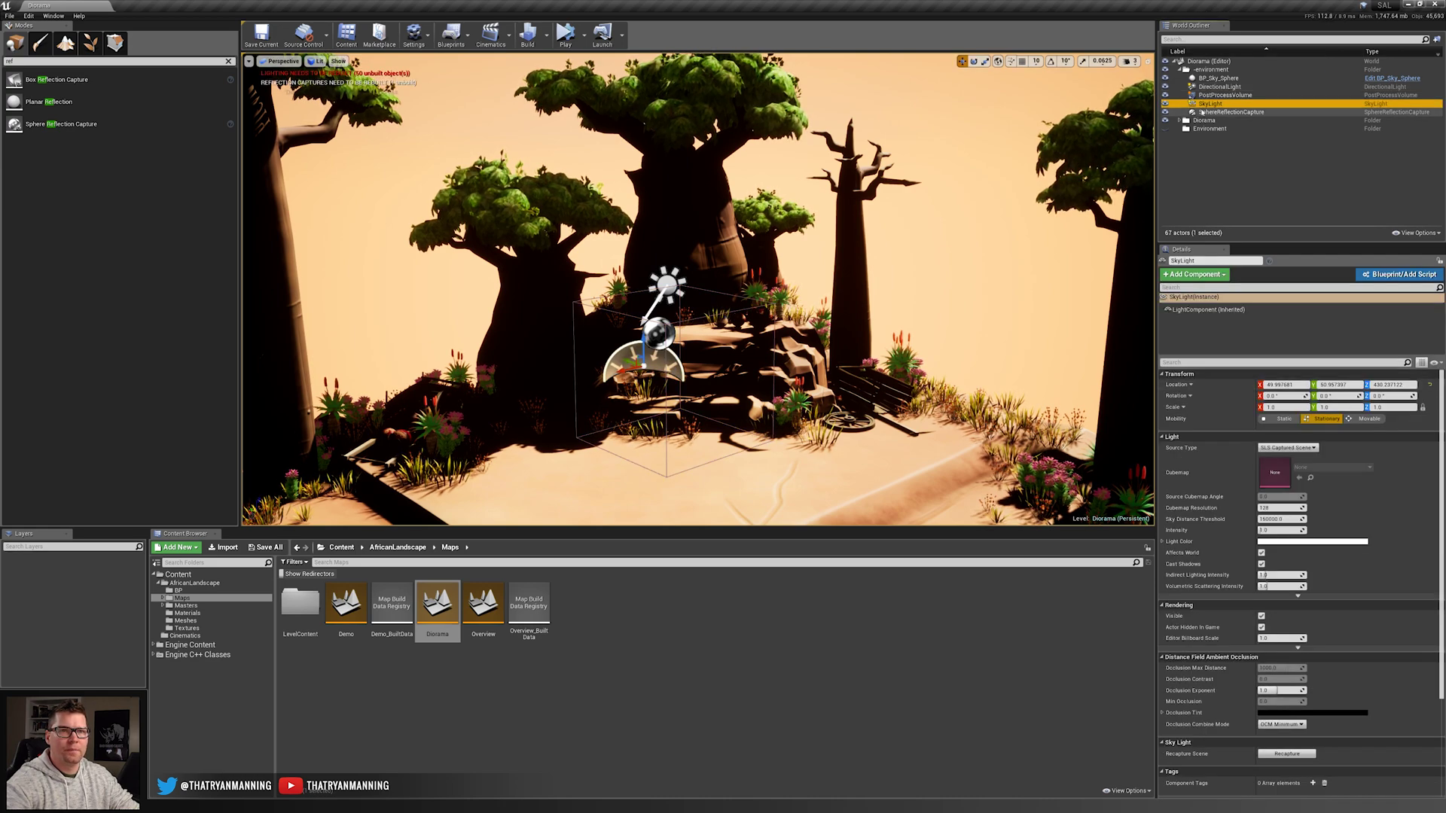
key("s")
right_click_drag(1085, 181, 1083, 136)
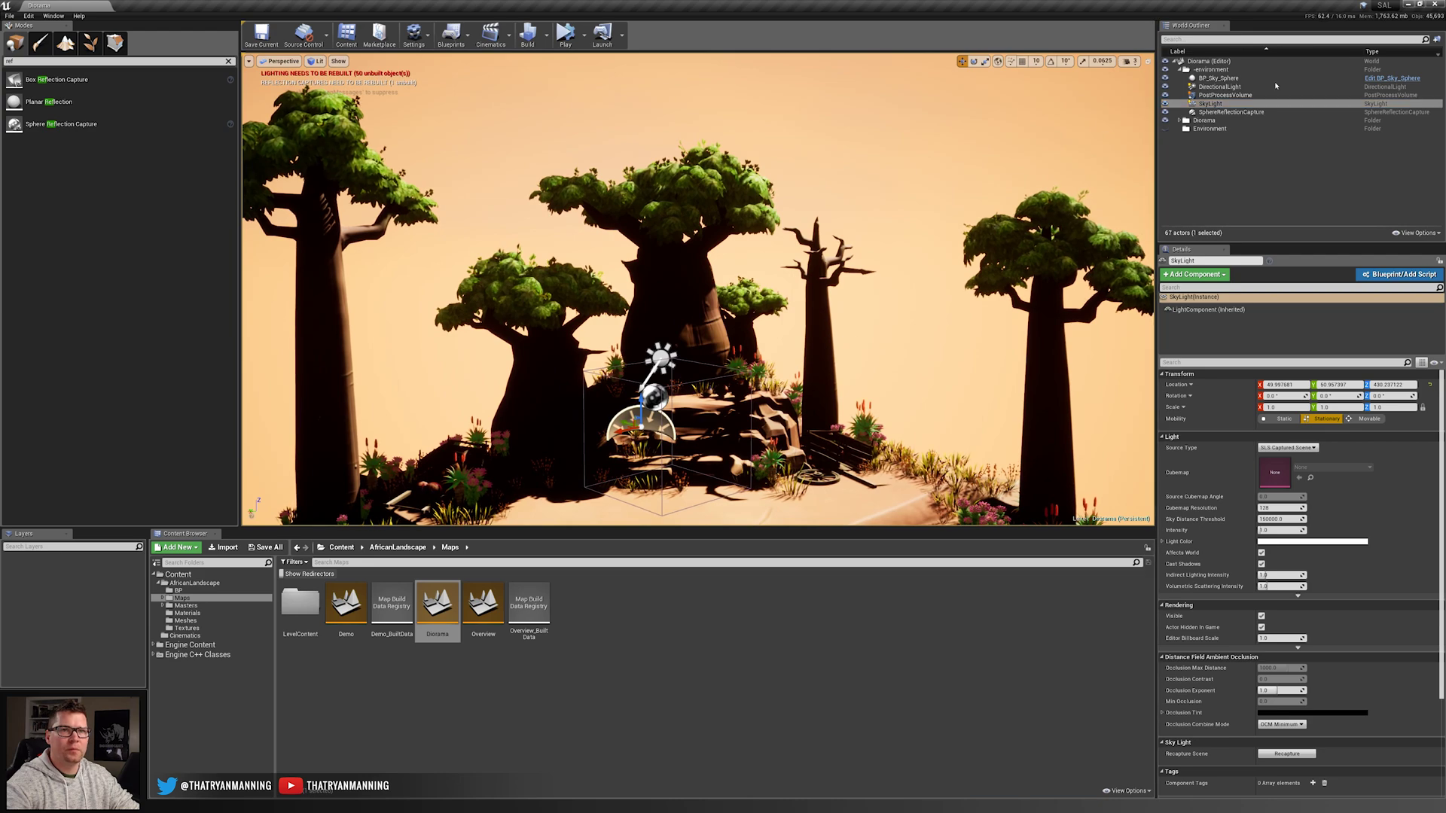
left_click(1251, 104)
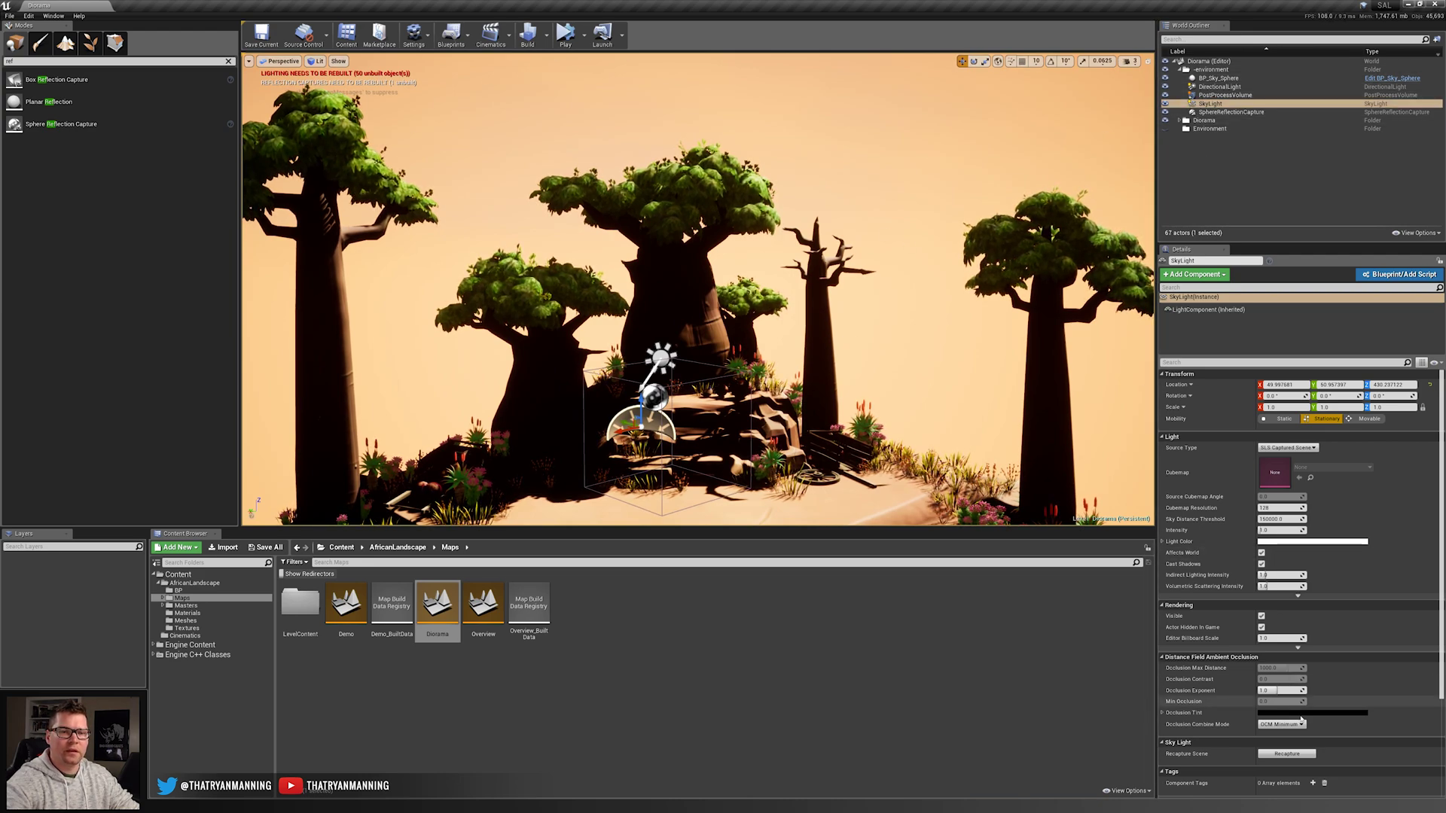
left_click(1288, 754)
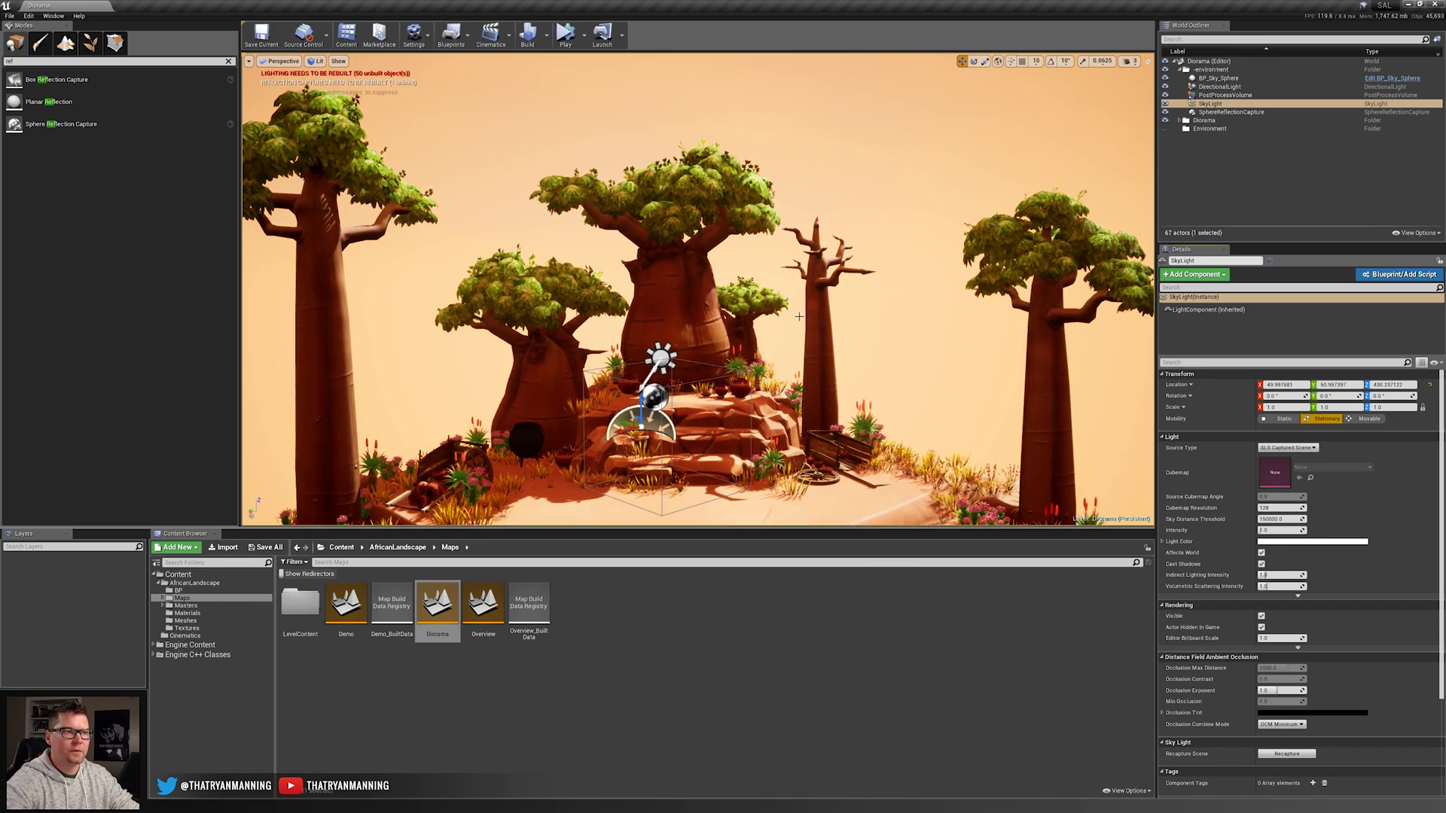
right_click_drag(799, 317, 777, 389)
left_click(892, 255)
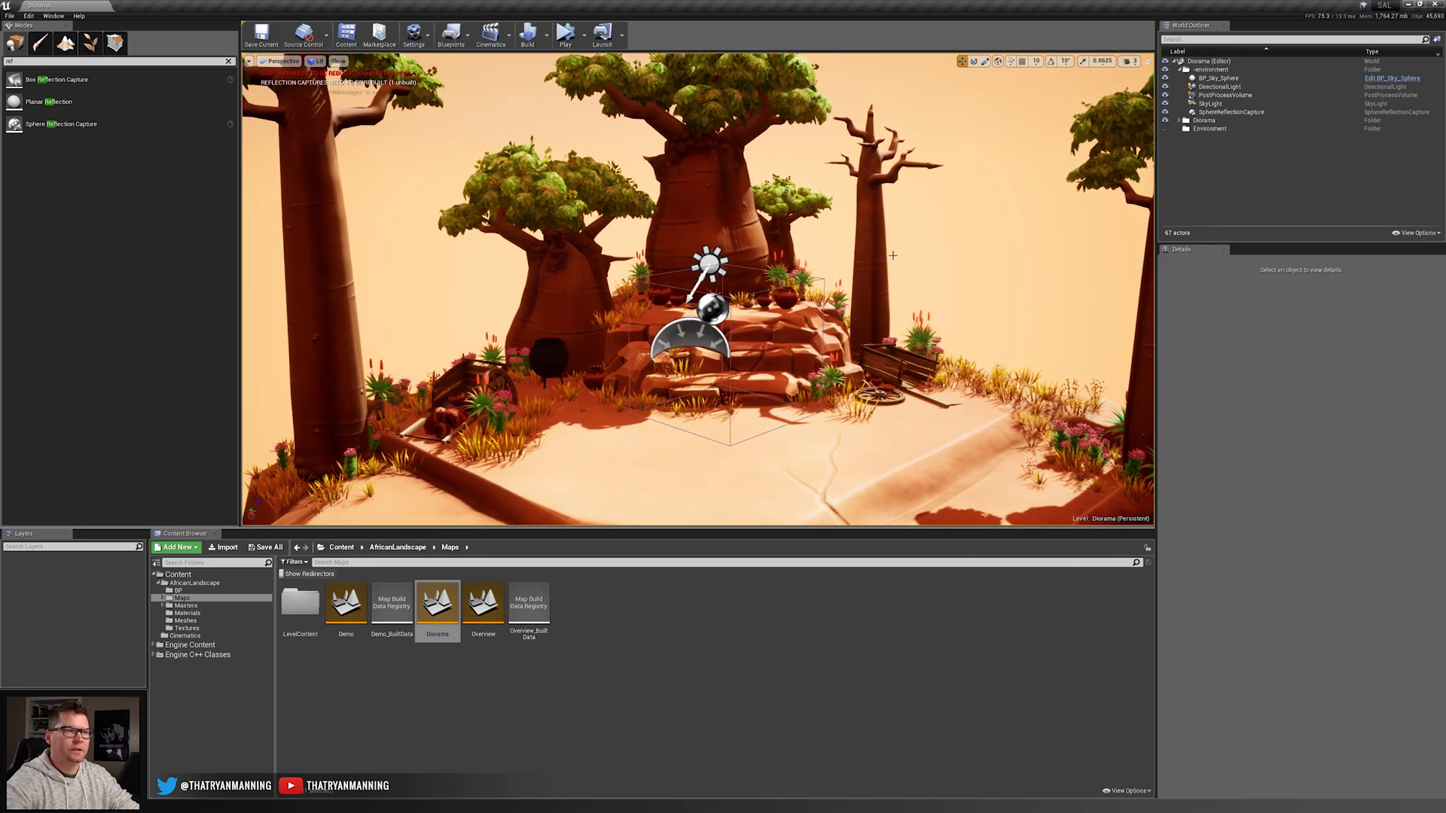
key("s")
right_click_drag(835, 265, 835, 235)
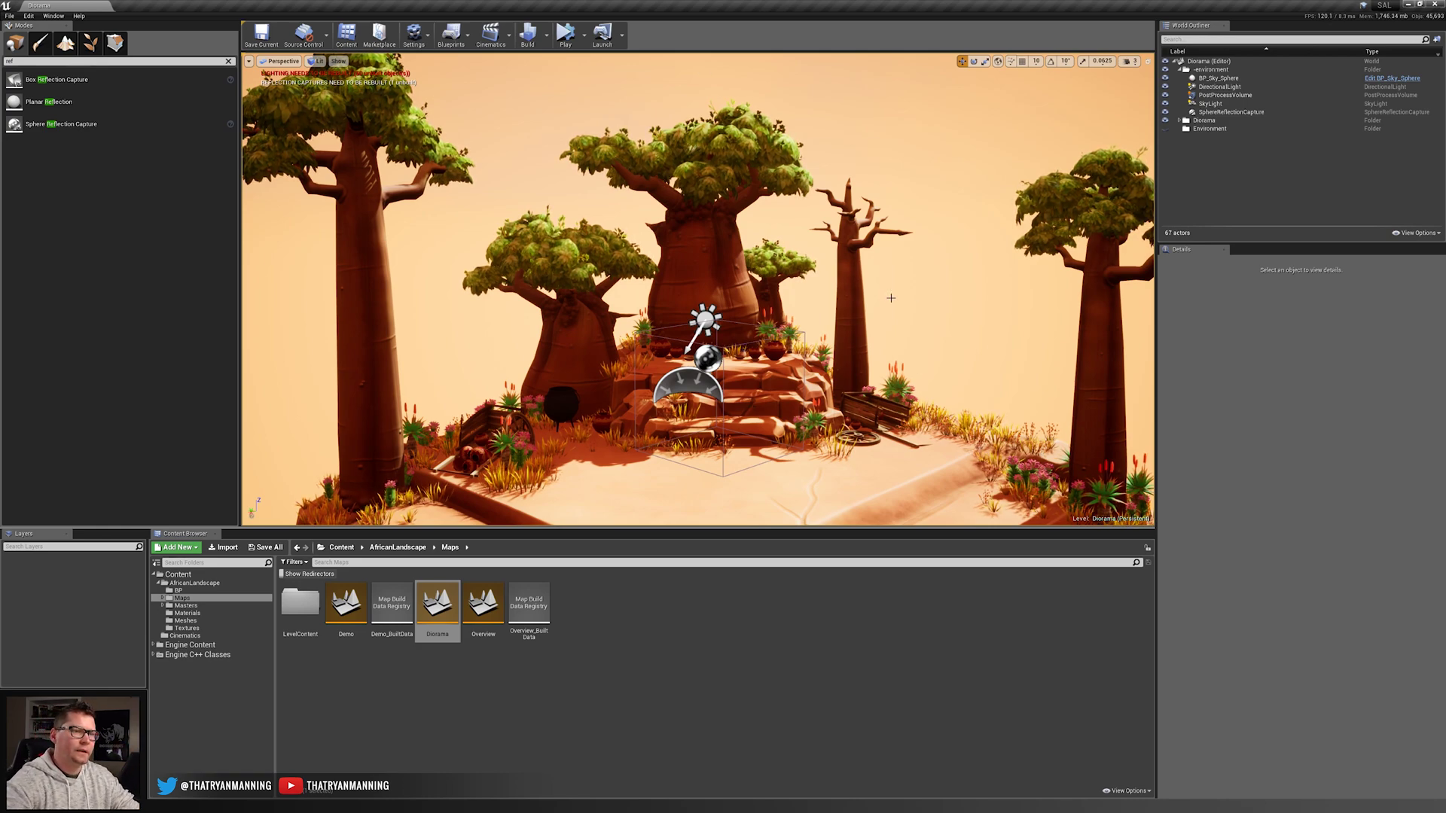
- Turn off the Preview Shadows Indicator visualization in the viewport's show flags
left_click(339, 61)
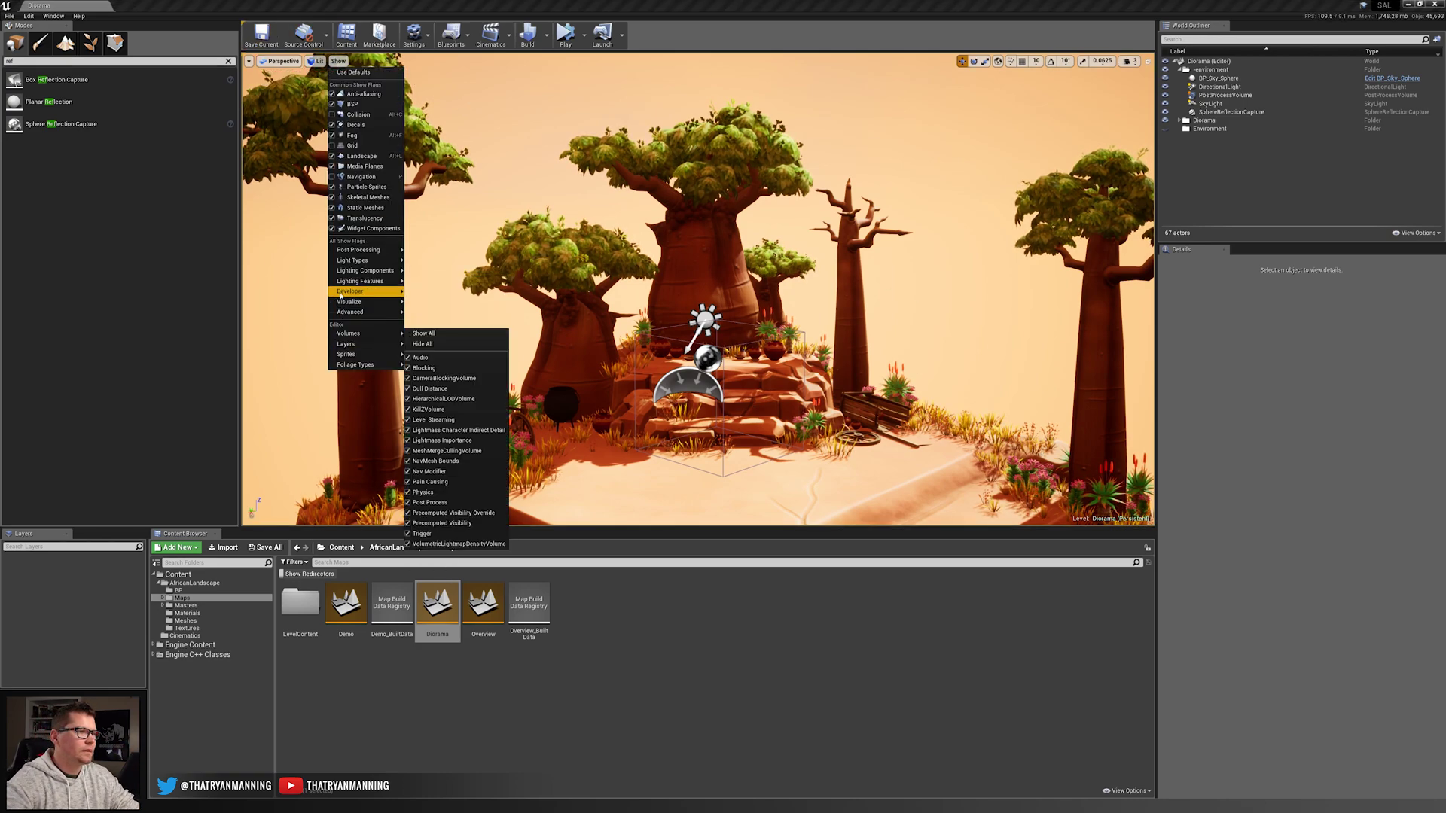
mouse_move(351, 301)
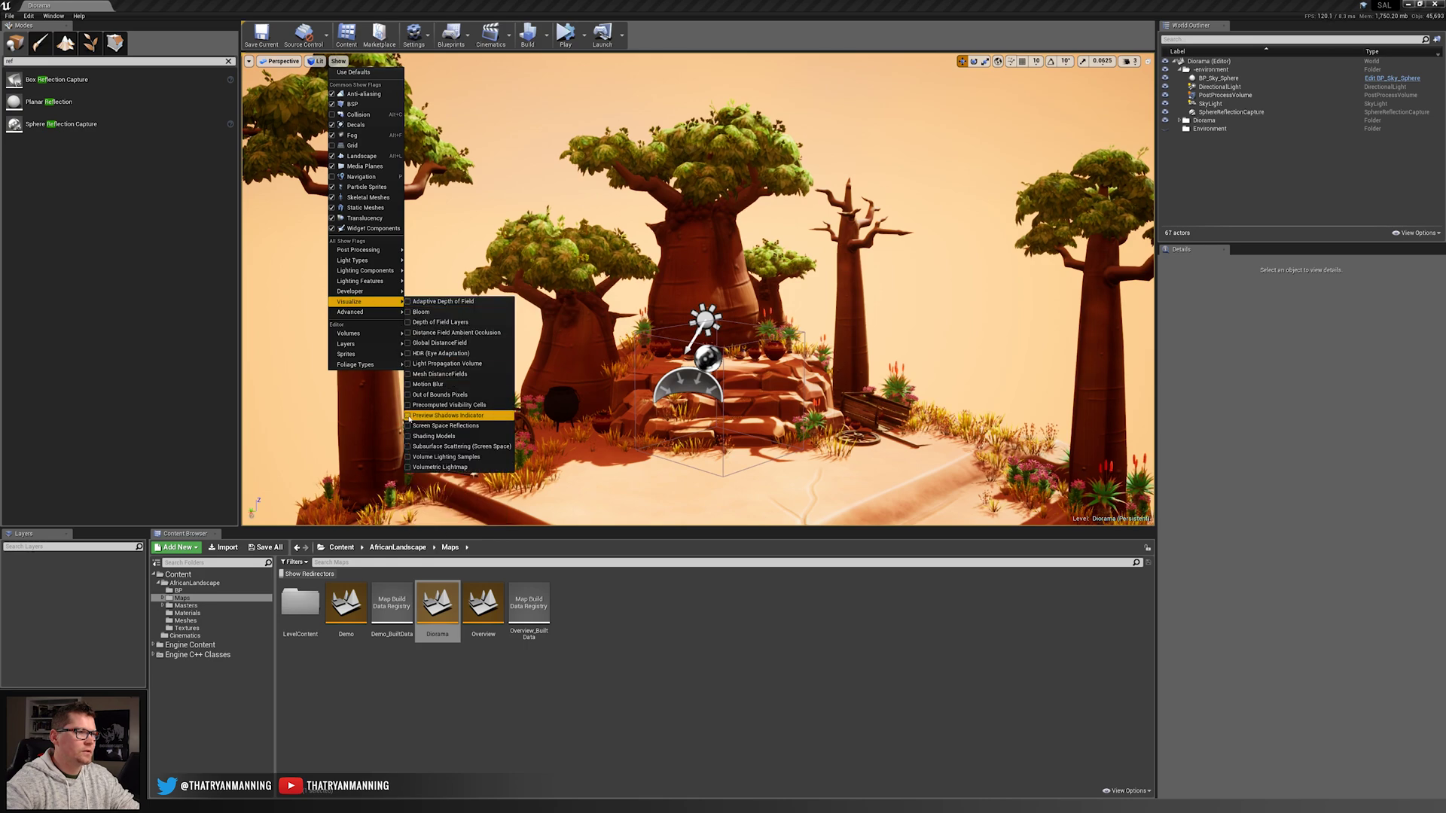
left_click(407, 416)
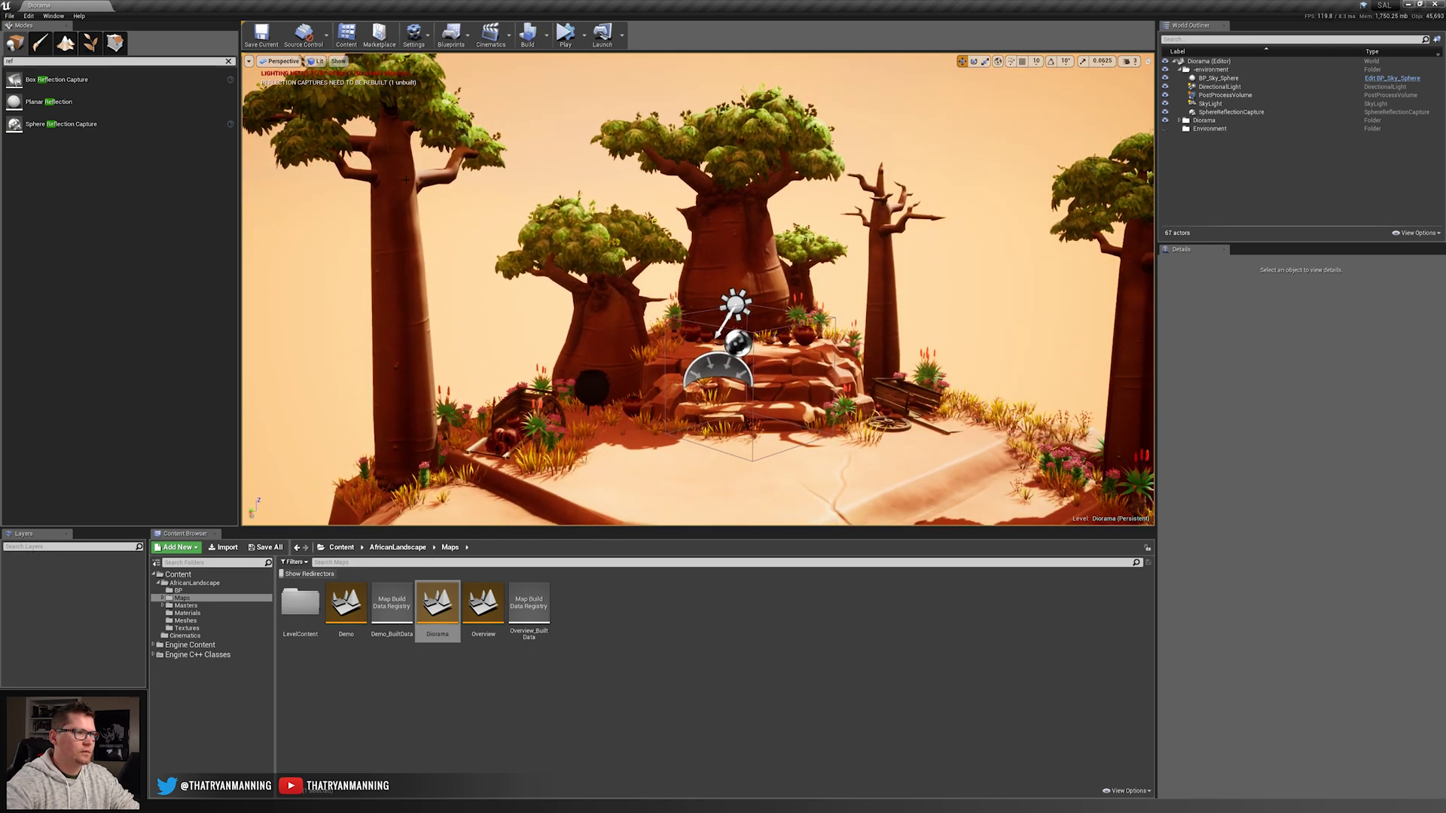
- Move the DirectionalLight higher above the rock steps, clear of the reflection capture icon
right_click_drag(699, 289, 721, 290)
key("w")
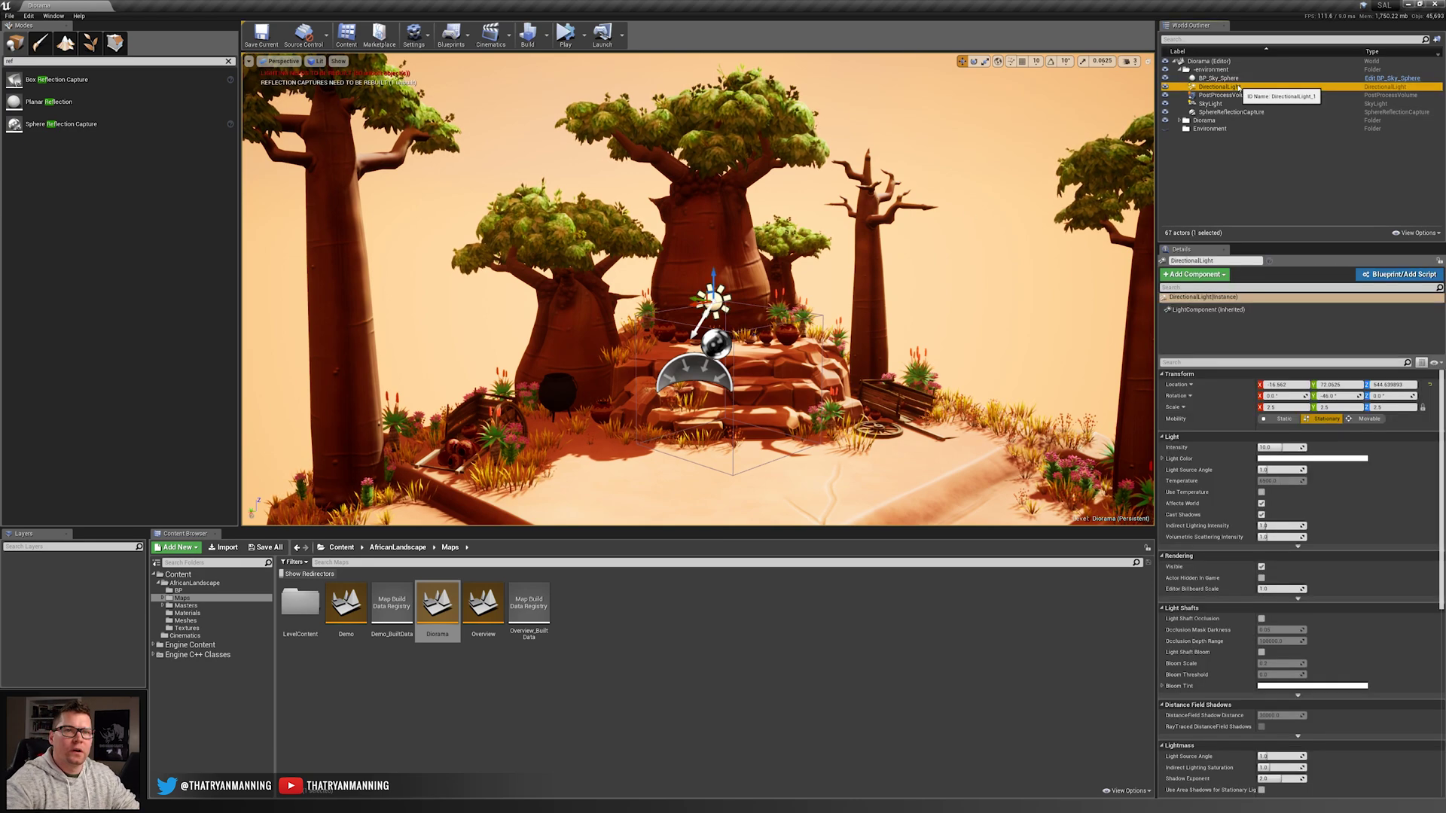
left_click_drag(700, 303, 699, 279)
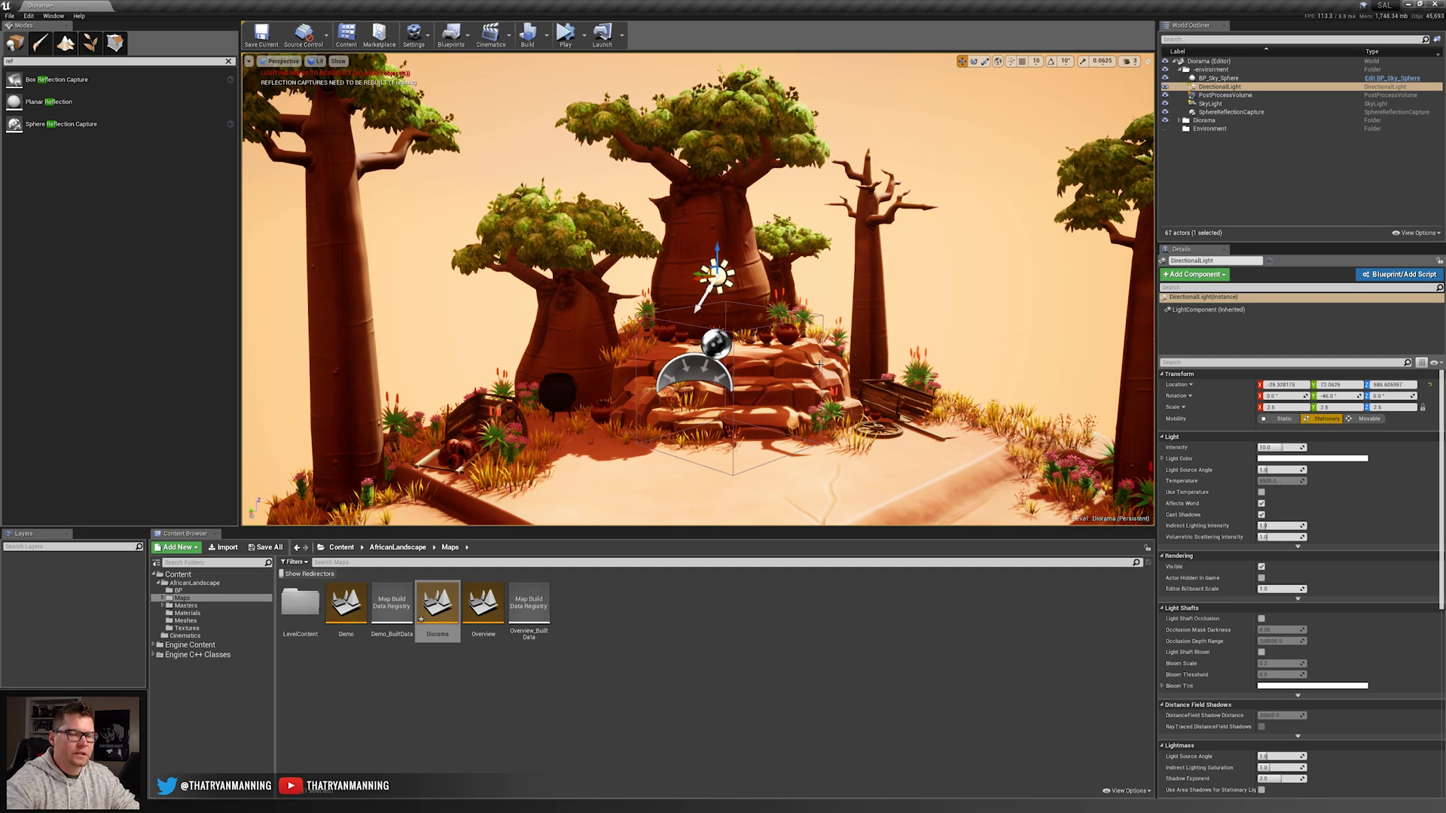
- Examine the diorama's current lighting from several distances with the editor icons hidden
scroll(835, 372, "down", 3)
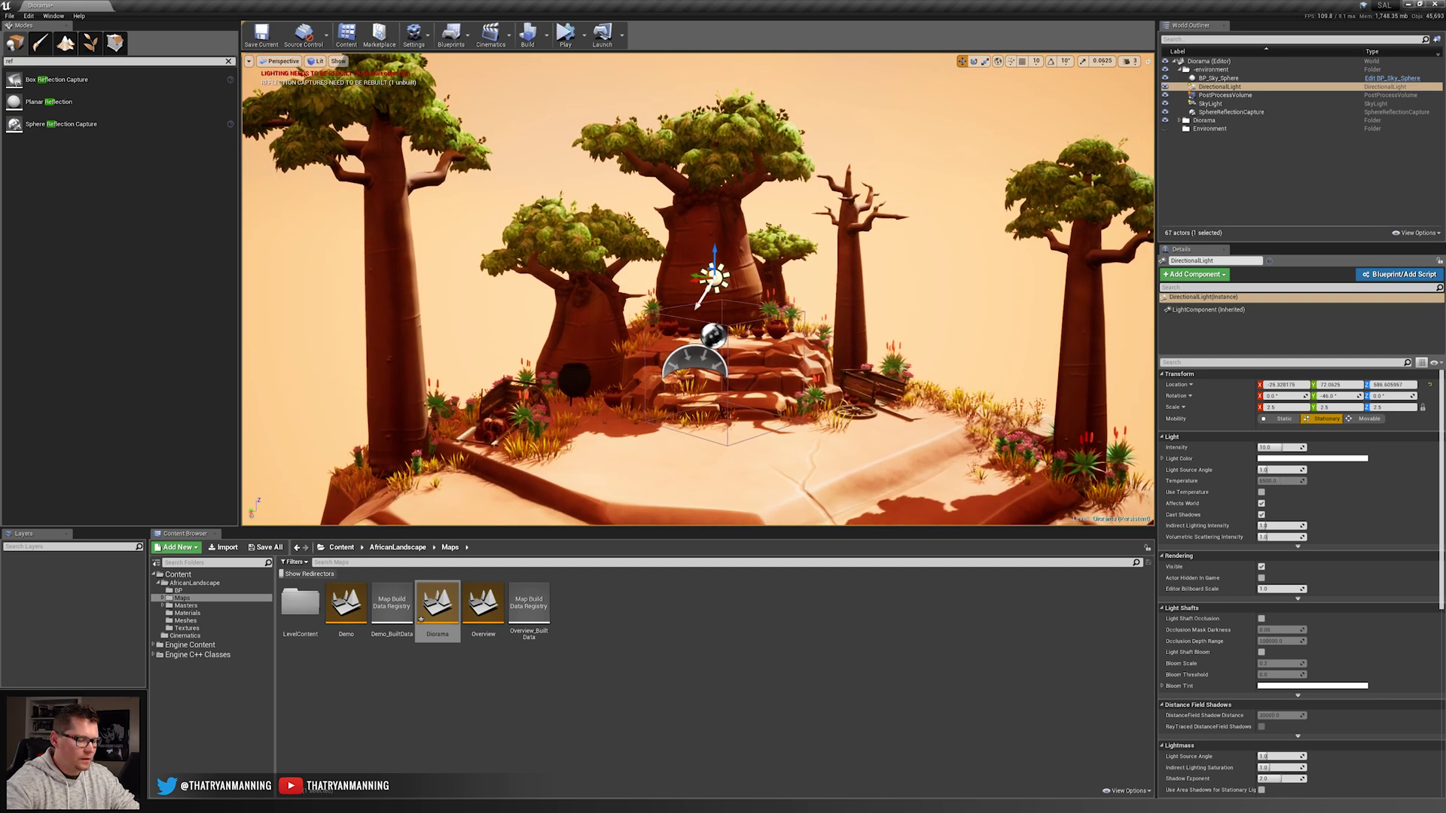
key("g")
mouse_move(835, 373)
right_mouse_down()
mouse_move(829, 335)
mouse_move(874, 350)
mouse_move(829, 388)
mouse_move(847, 332)
mouse_move(845, 374)
right_mouse_up()
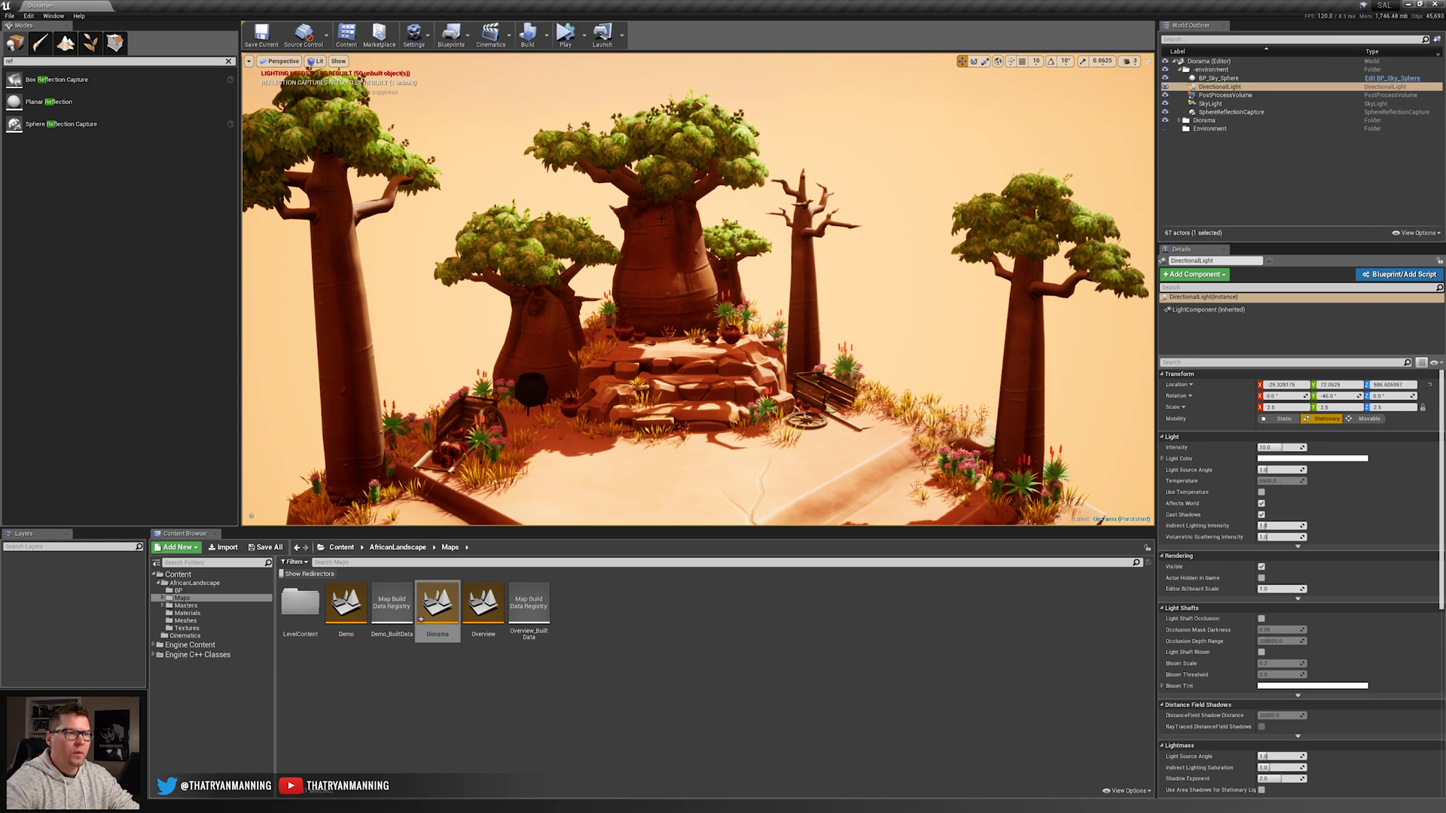
right_click_drag(662, 219, 701, 180)
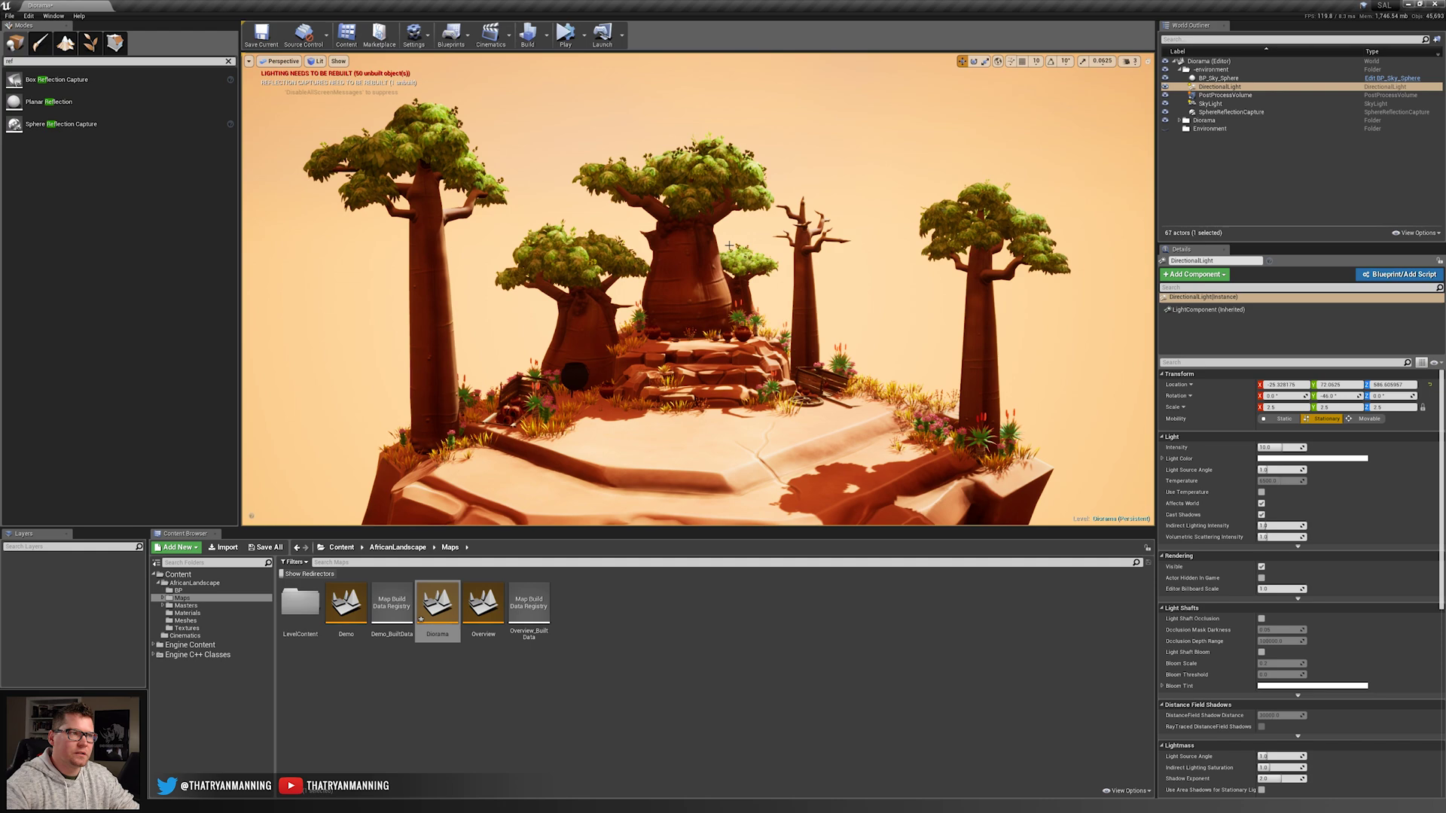
scroll(687, 240, "up", 4)
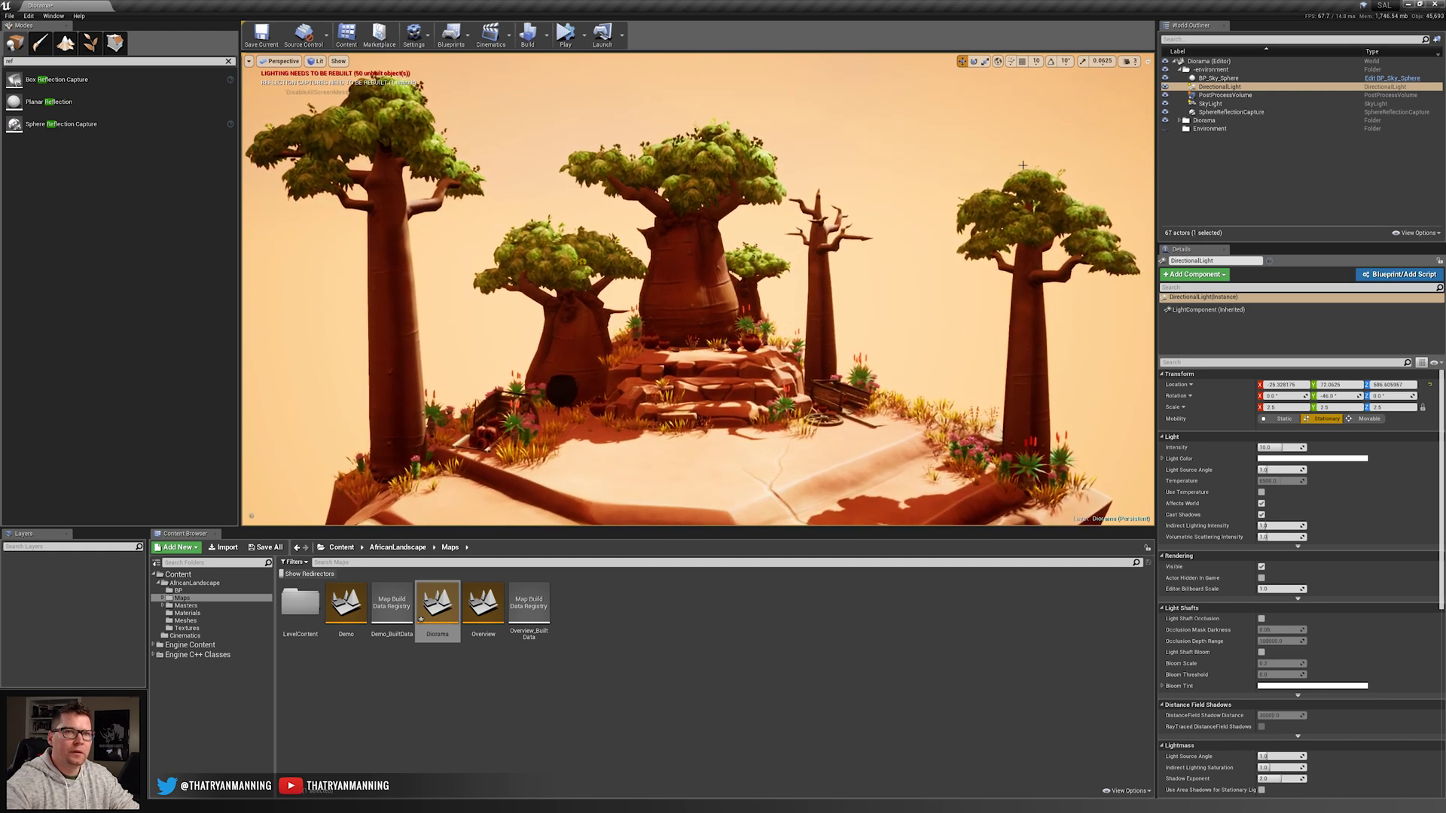
scroll(975, 165, "up", 5)
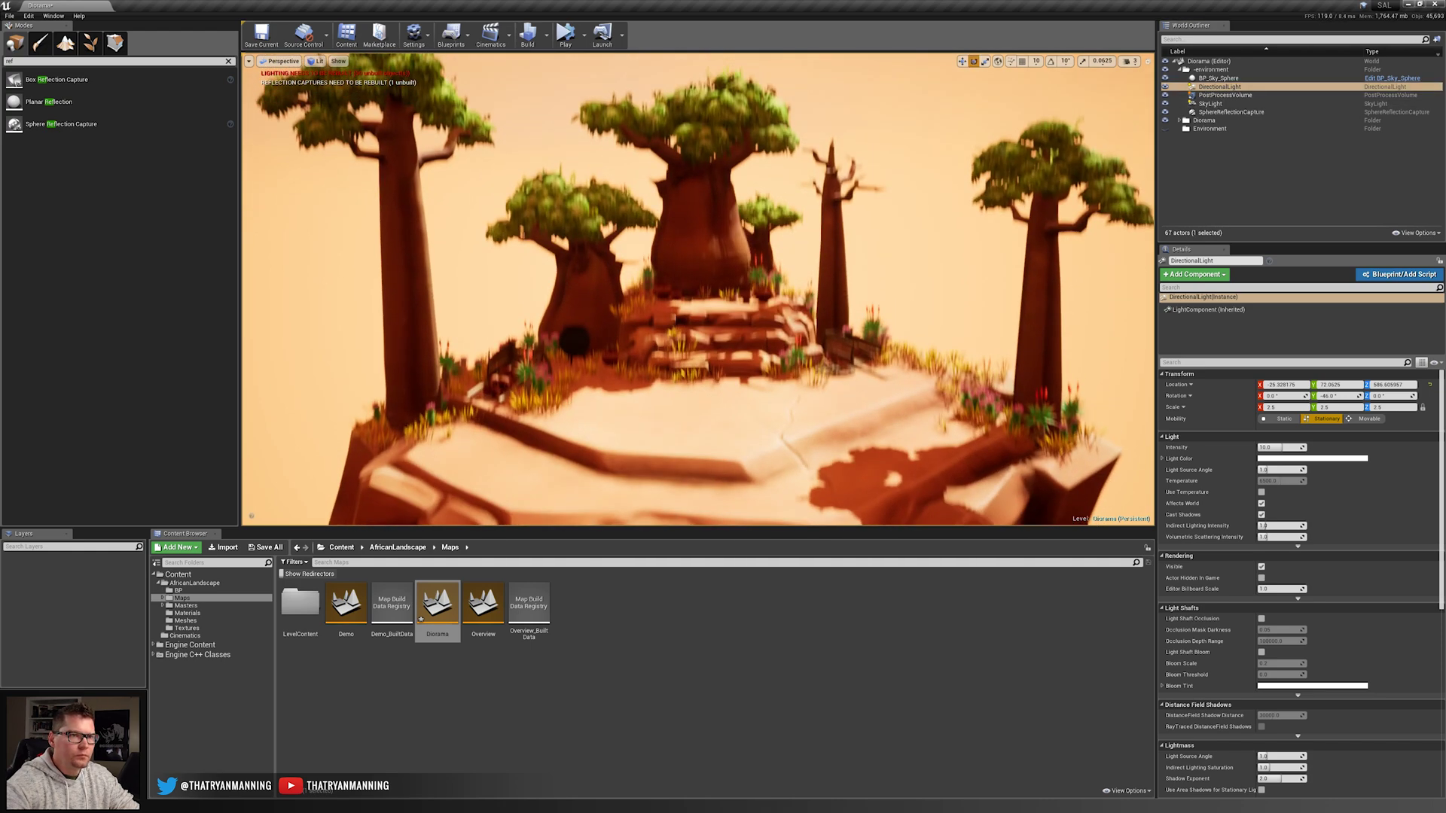
scroll(980, 158, "up", 3)
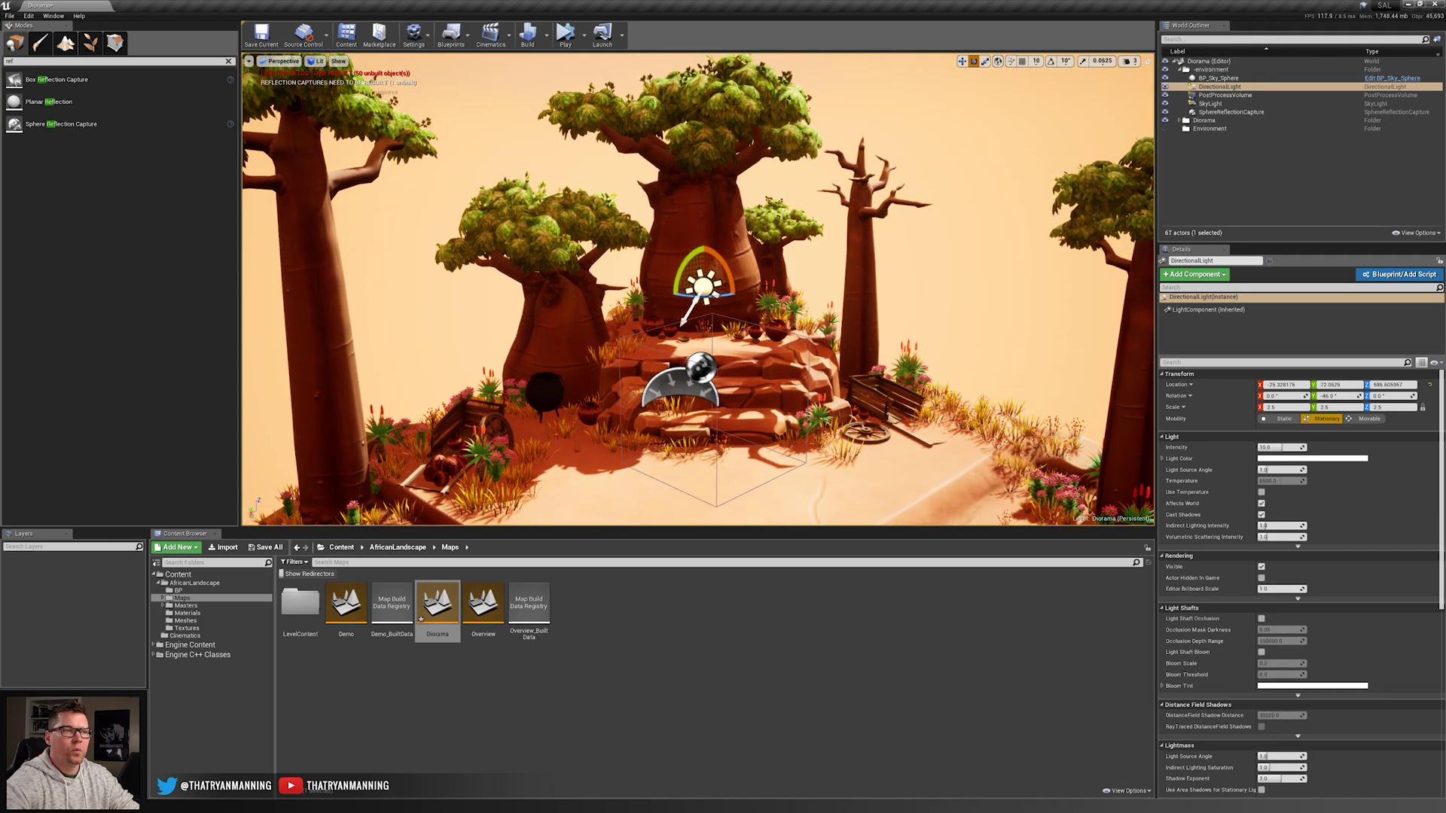
- Rotate the DirectionalLight around the vertical axis until it lights the front of the trees and rock steps
left_click_drag(694, 297, 629, 298)
left_click_drag(798, 295, 1078, 295)
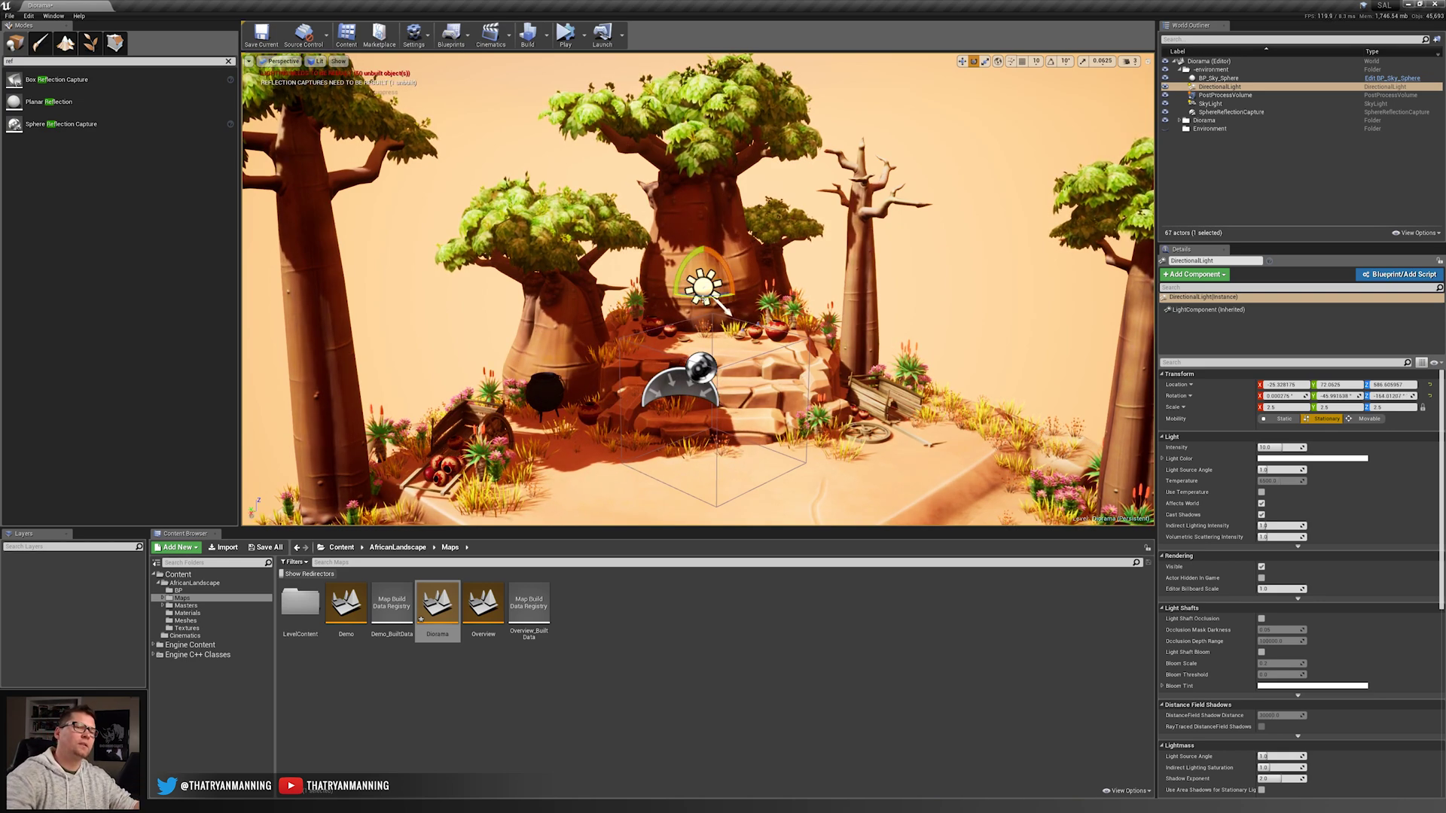
left_click_drag(702, 299, 812, 299)
key("s")
right_click_drag(821, 336, 815, 344)
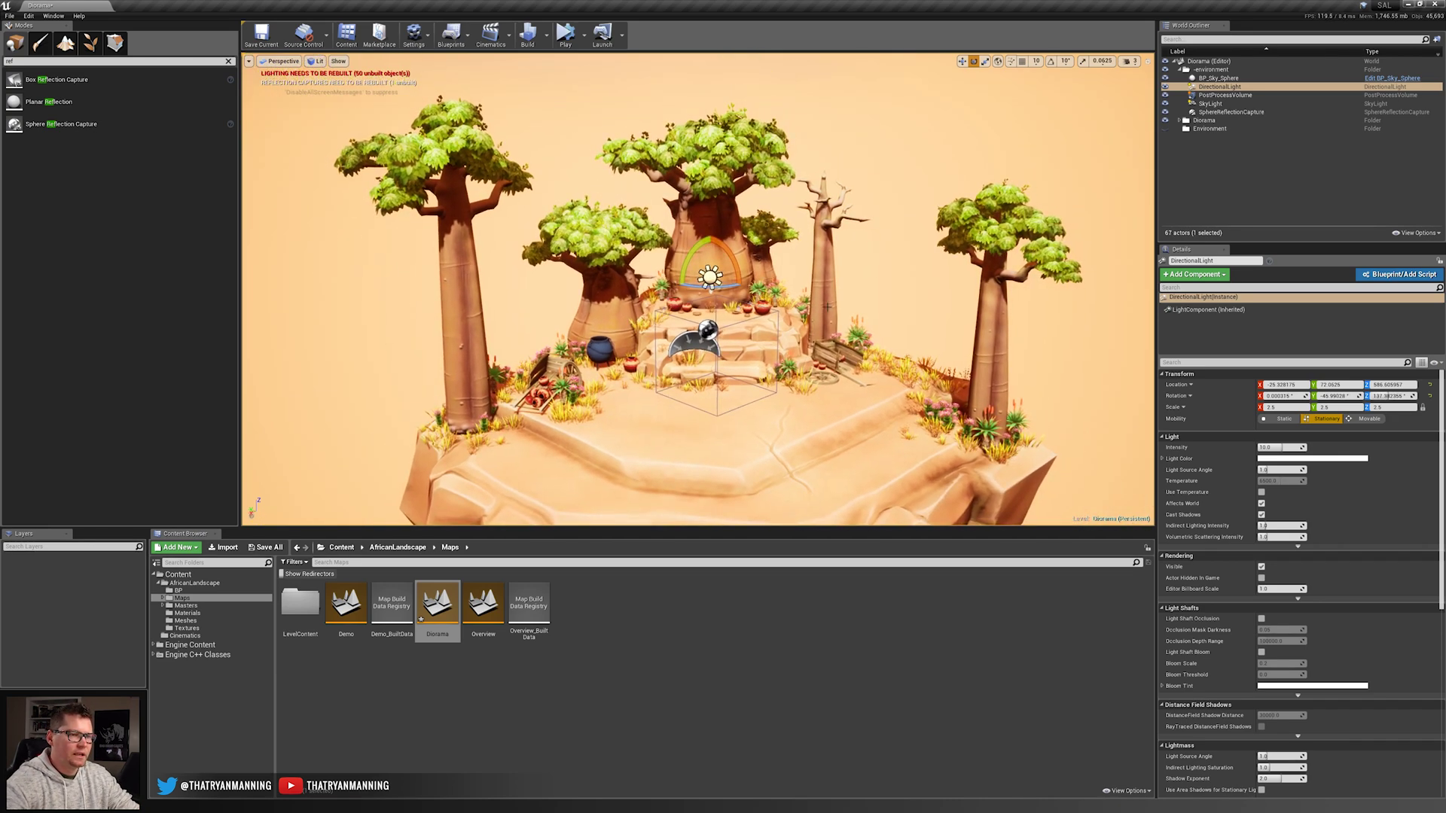
key("g")
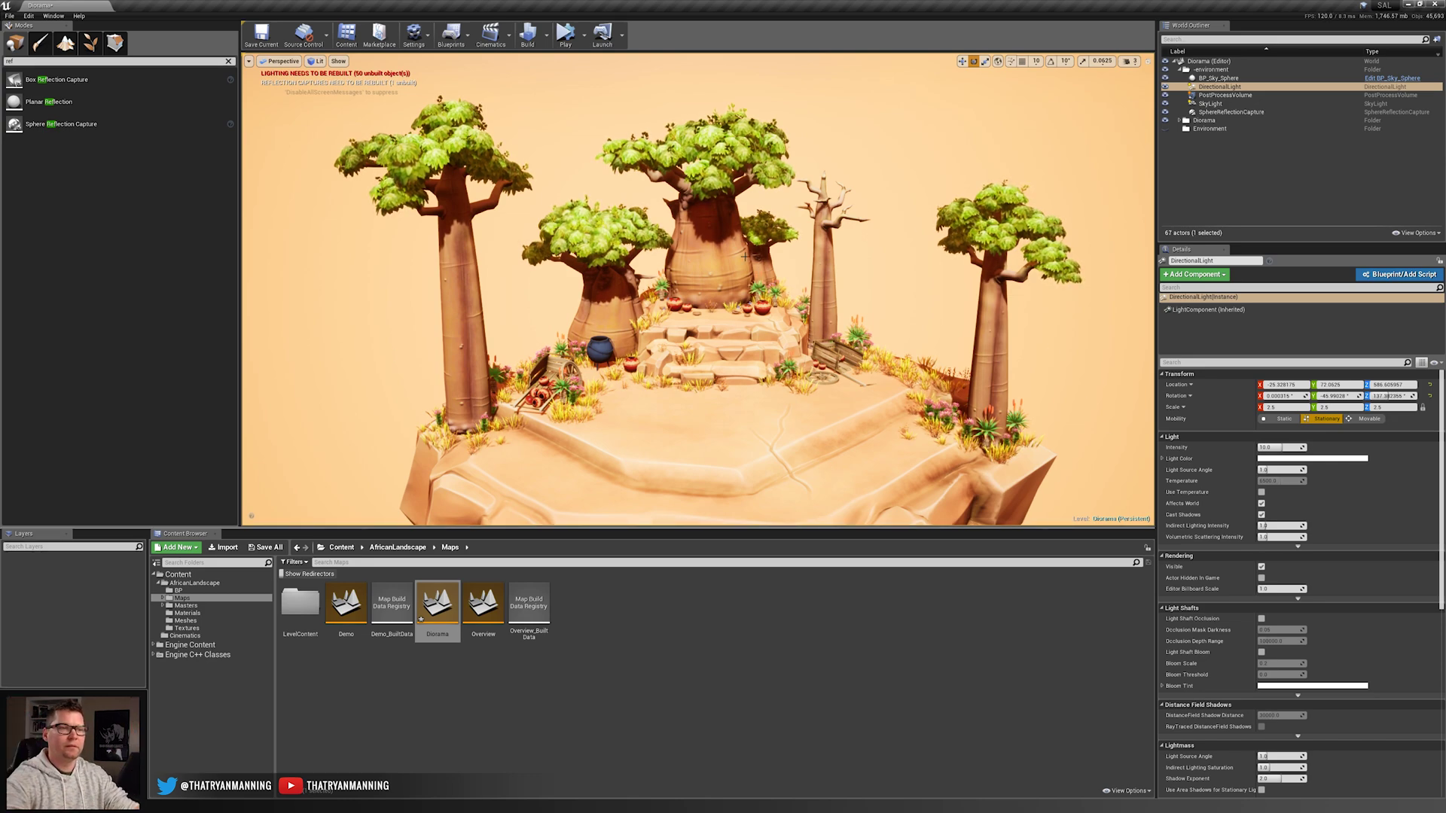
- Turn the DirectionalLight around the vertical axis until tree shadows fall across the rock steps
key("g")
right_click_drag(823, 301, 823, 324)
key("w")
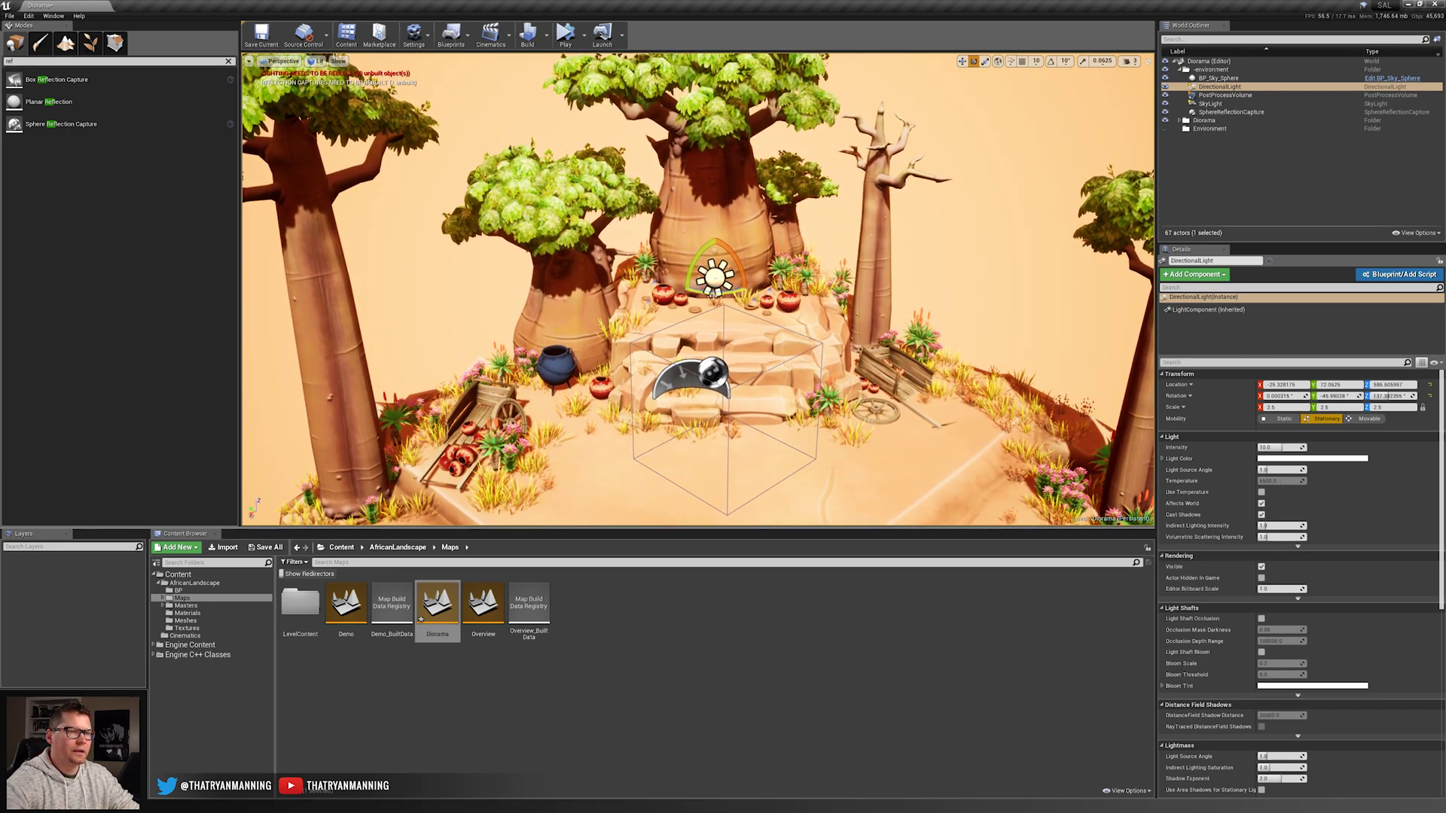
left_click_drag(716, 294, 630, 295)
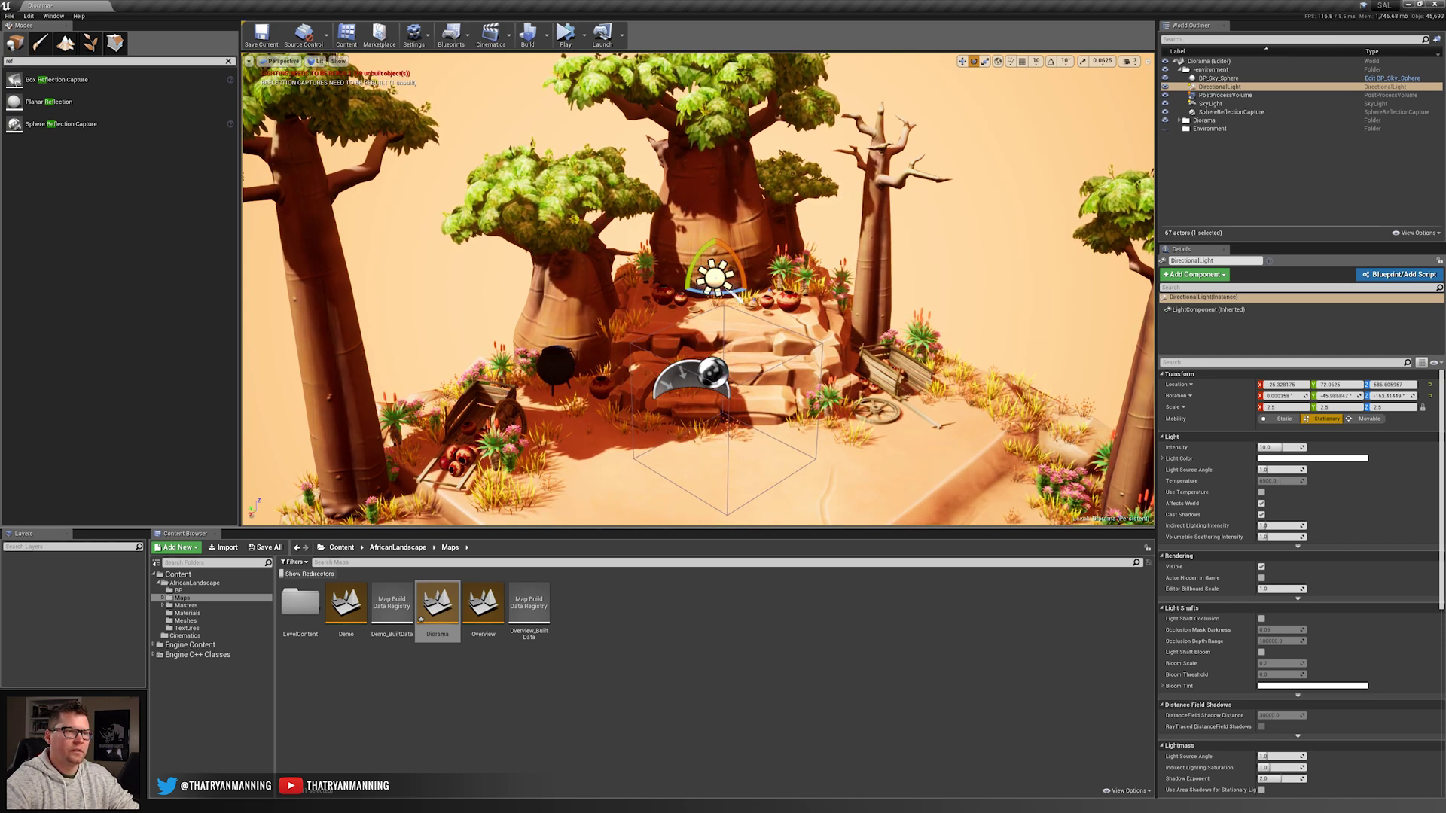
- Examine the new light direction and shadows across the diorama in game view, from afar and close up
key("g")
scroll(797, 261, "down", 2)
right_click_drag(797, 262, 796, 279)
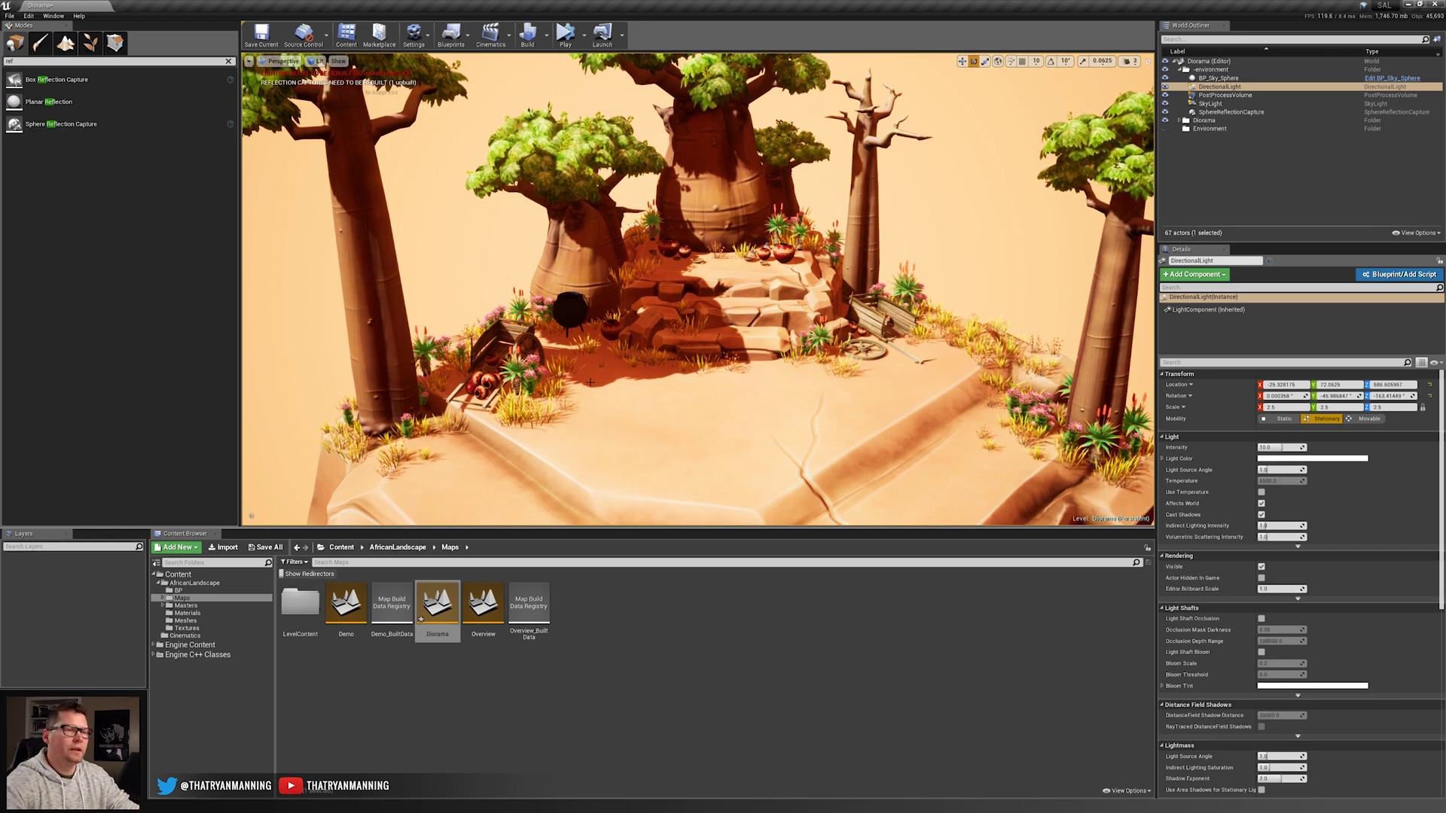
right_click_drag(691, 363, 693, 341)
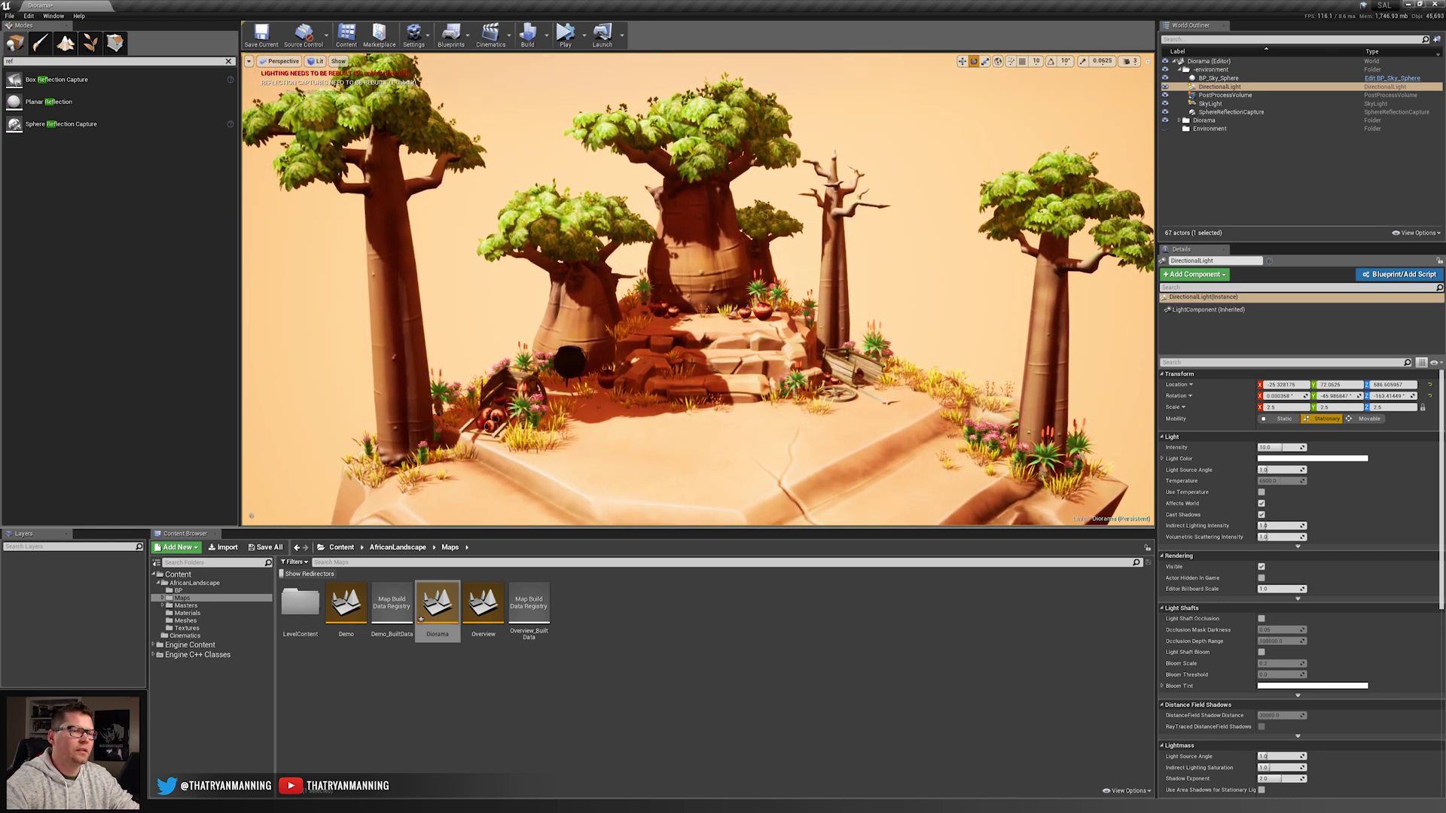
scroll(742, 363, "down", 3)
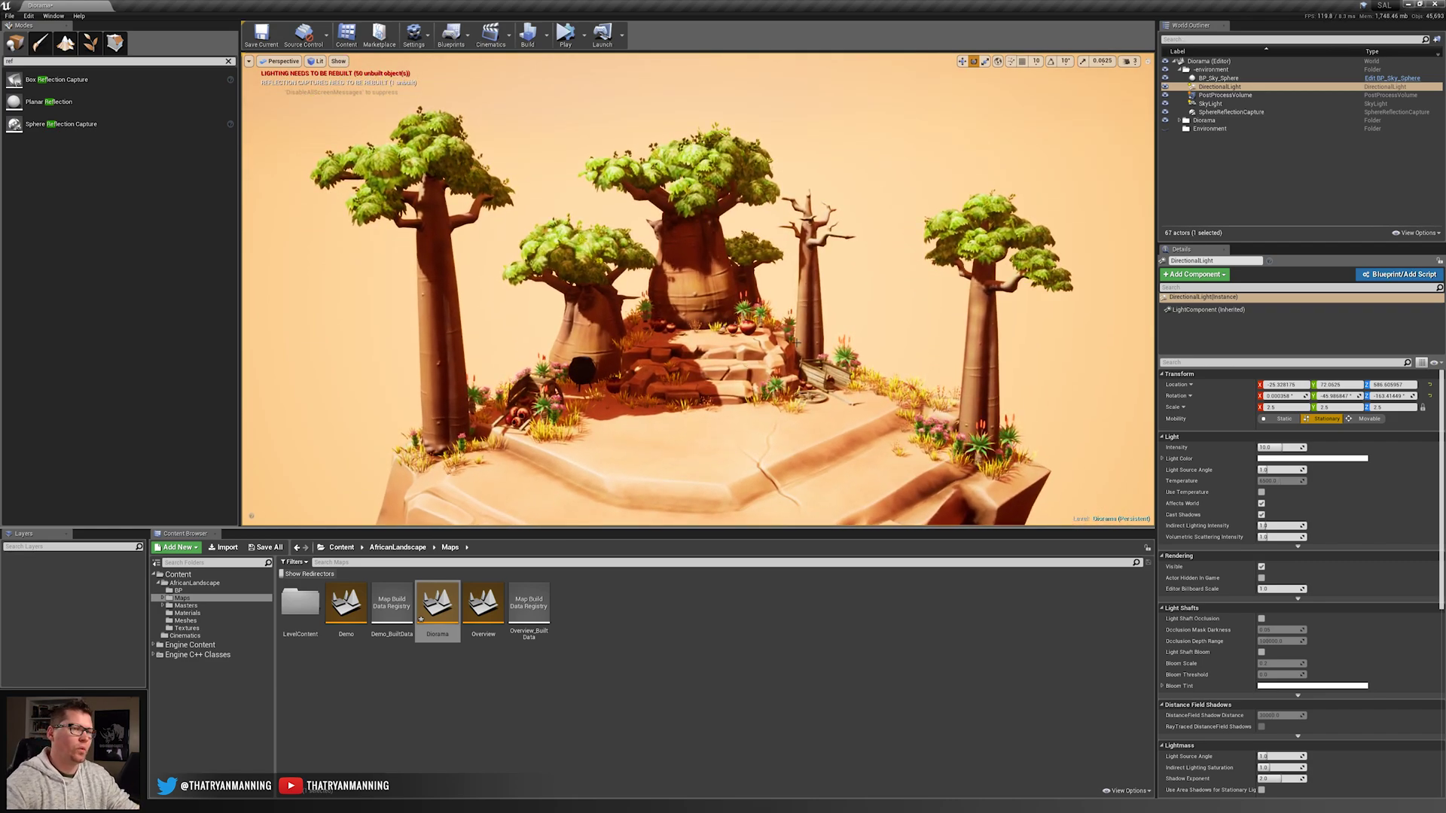
scroll(796, 342, "up", 8)
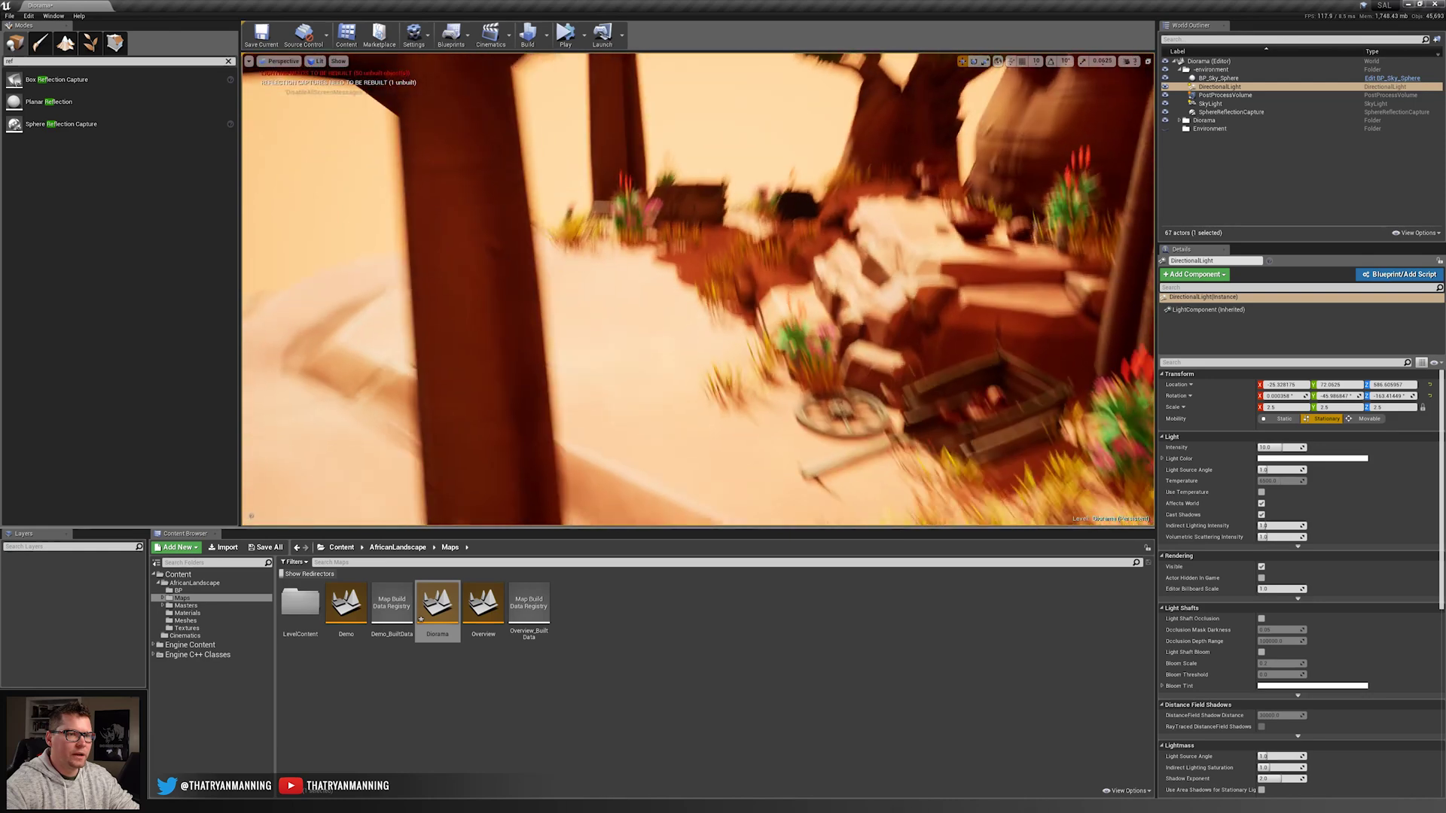
right_click_drag(560, 361, 668, 334)
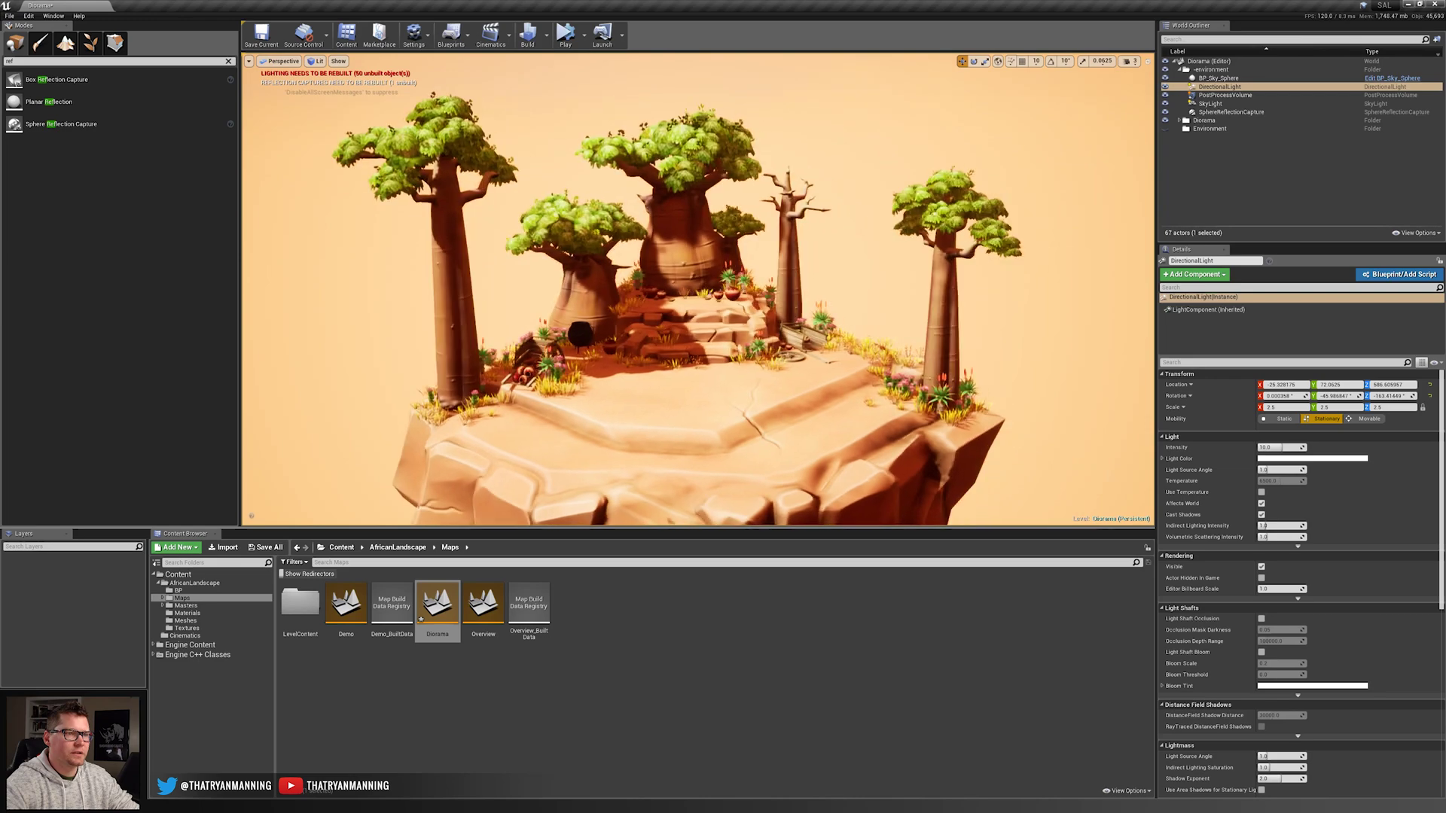
- Lower the DirectionalLight's intensity and set its mobility to Movable
left_click(1219, 87)
left_click_drag(1281, 448, 1243, 447)
left_click(1369, 419)
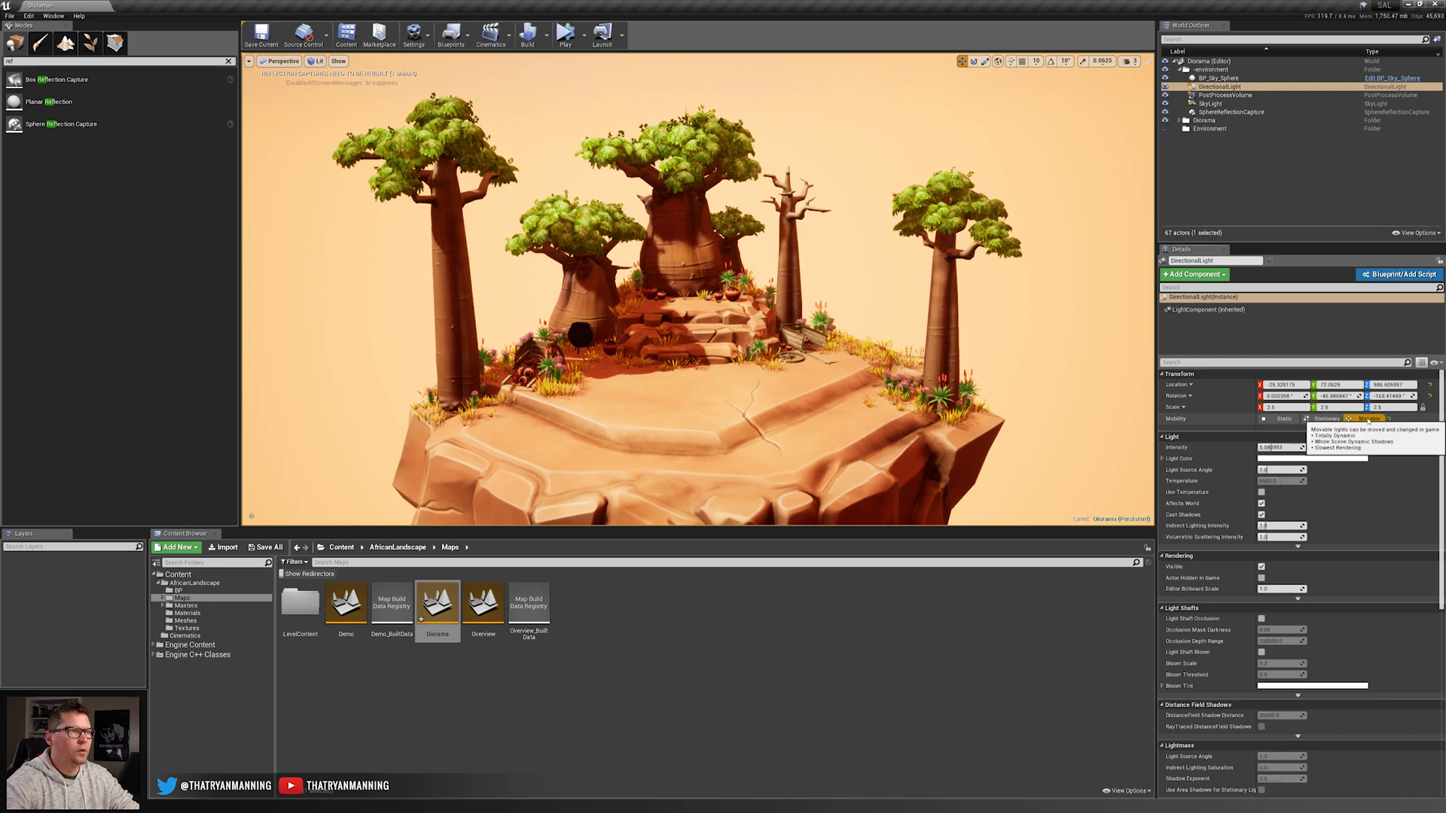
left_click(1369, 419)
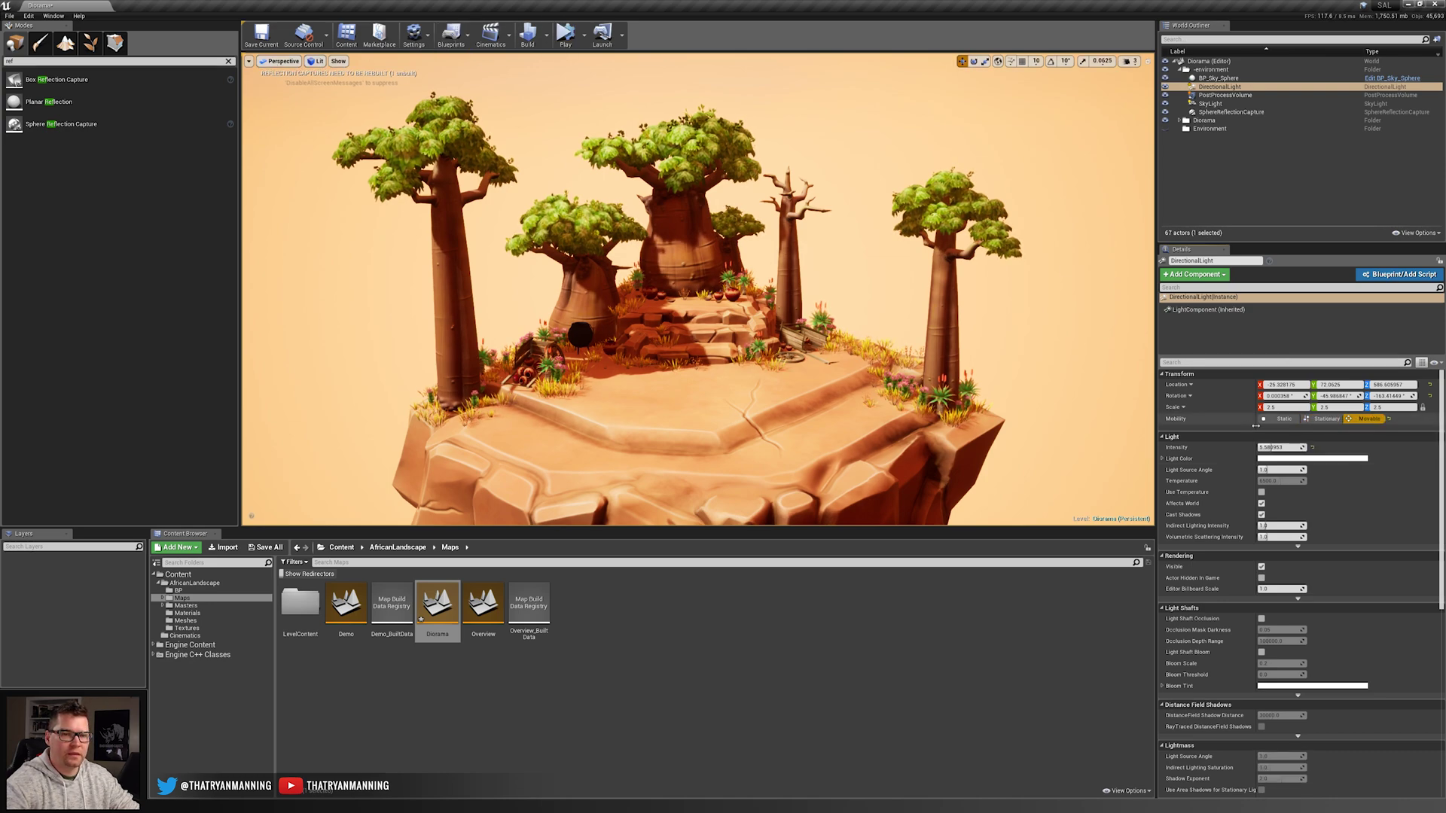
- Set the DirectionalLight's intensity to 3.14
left_click_drag(1281, 447, 1267, 448)
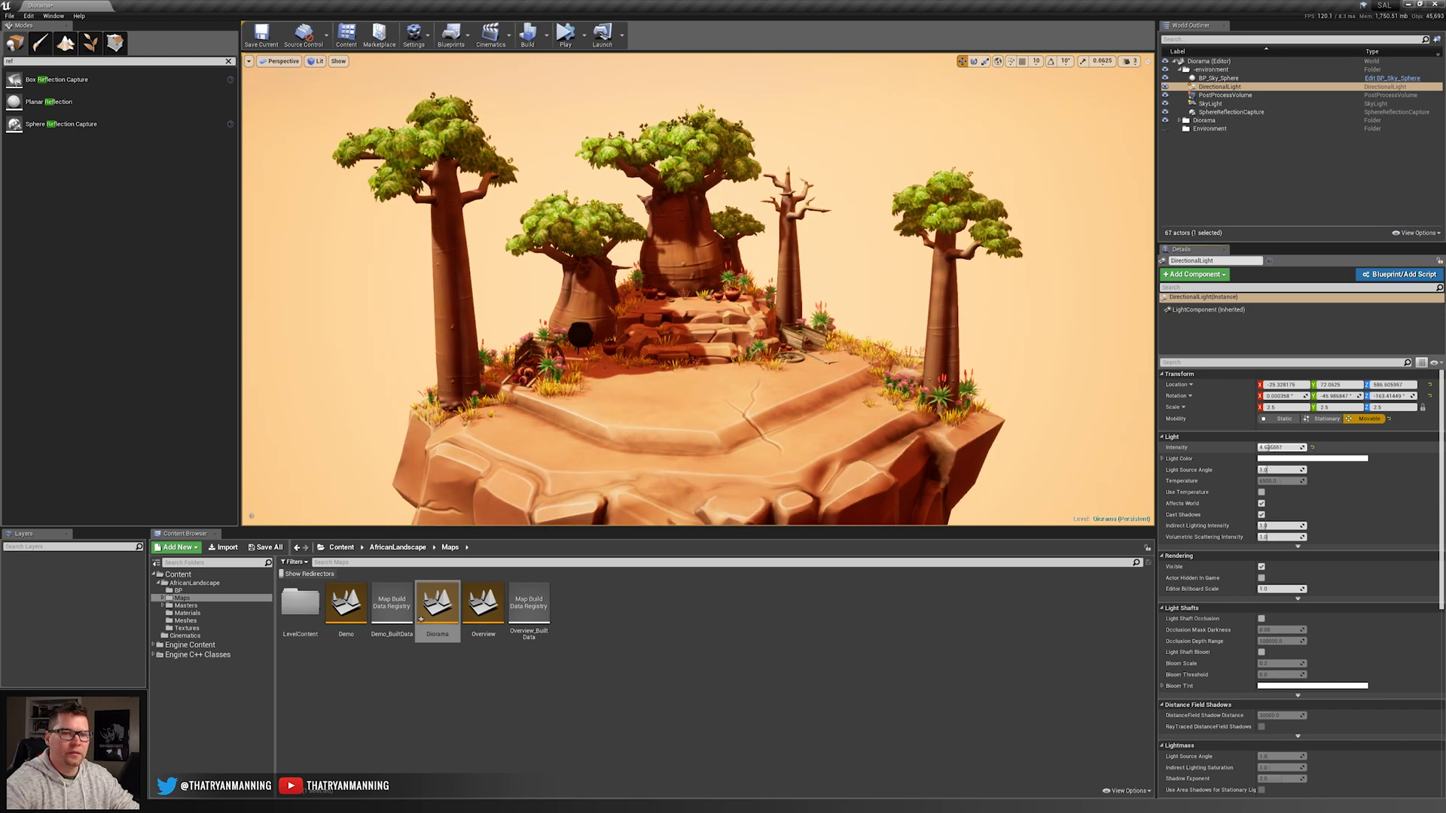
left_click(1268, 447)
type("3.14")
key("Return")
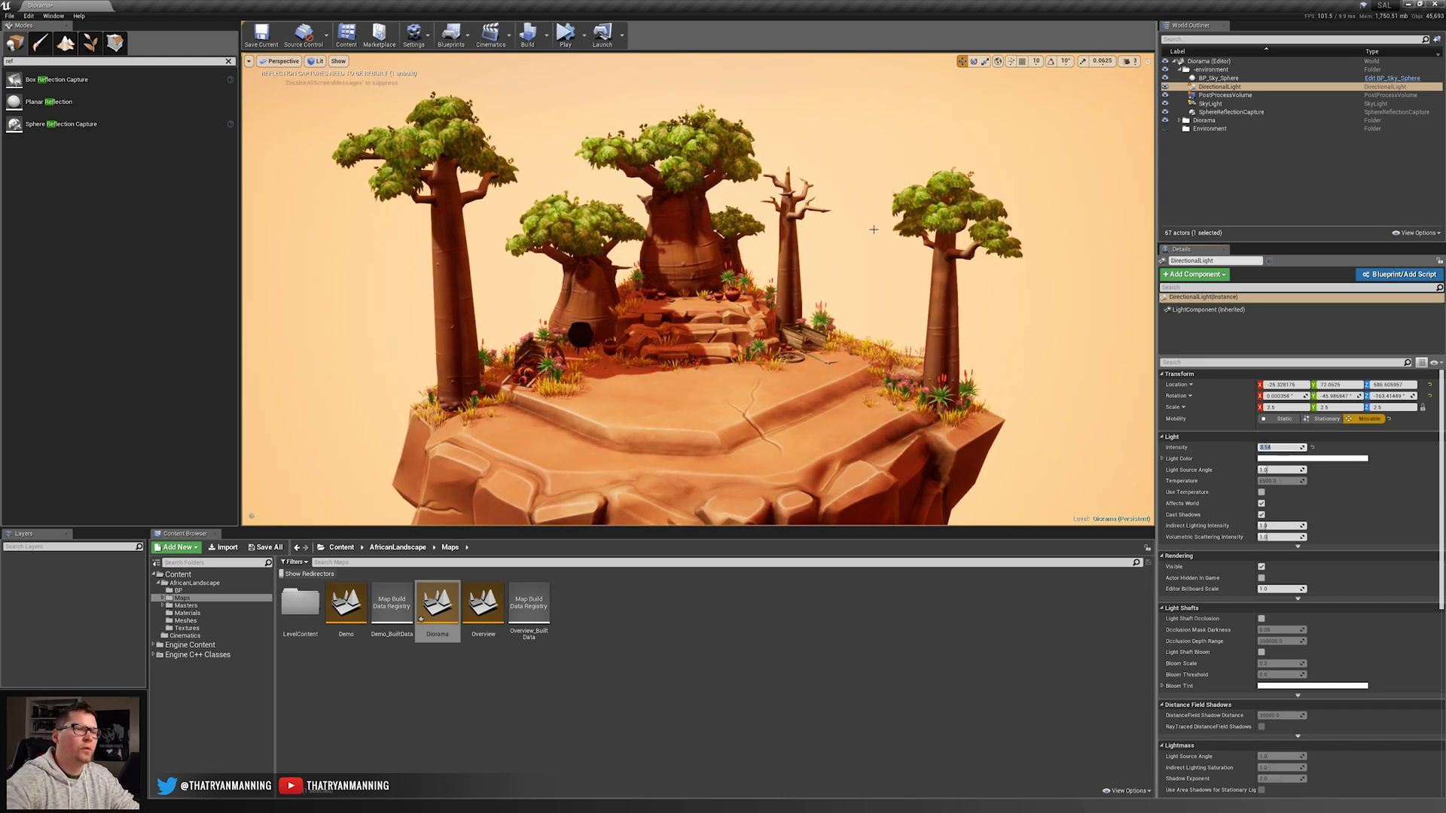
- Set the DirectionalLight's intensity to 4
left_click_drag(779, 232, 767, 273)
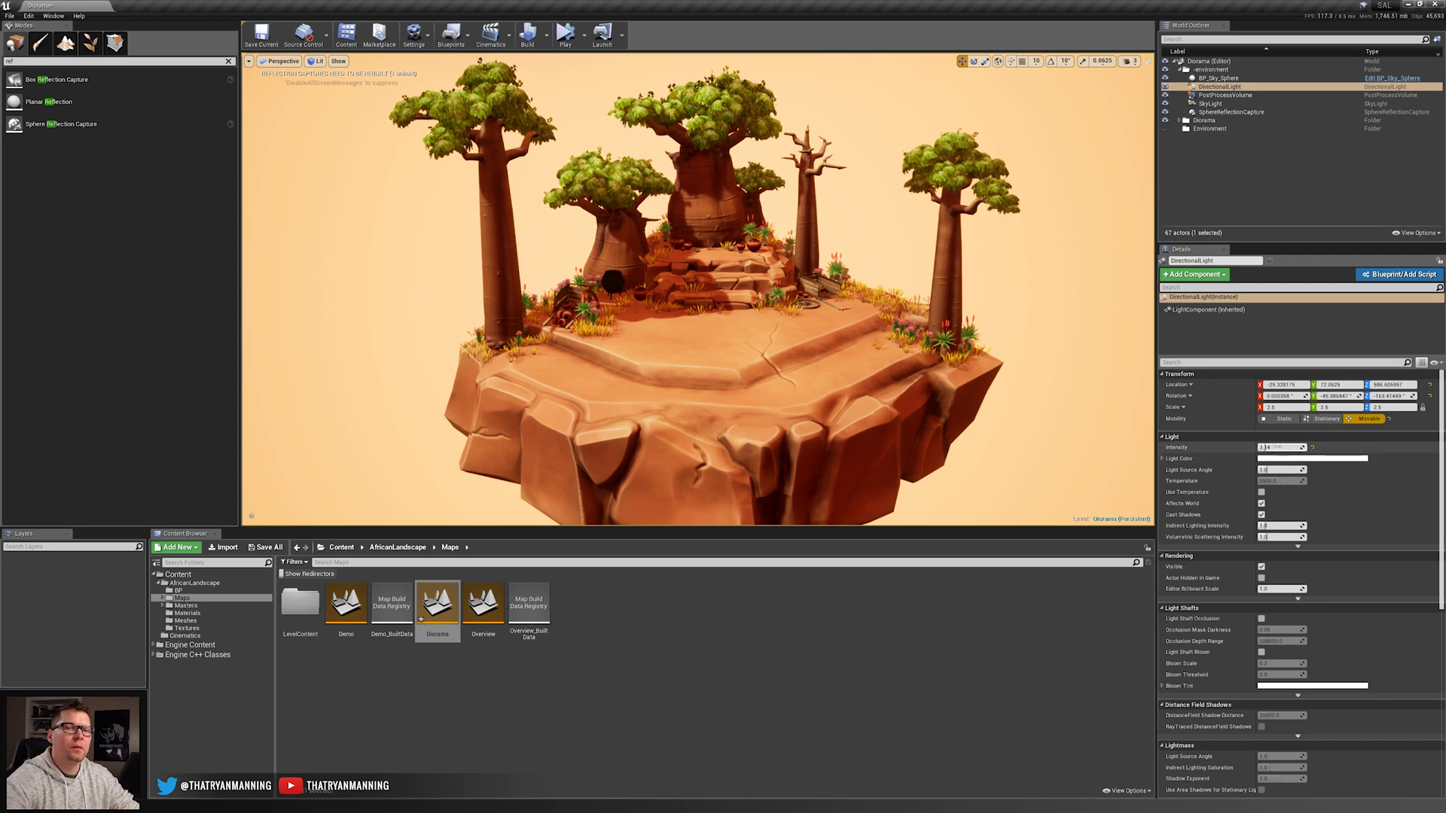
left_click_drag(1272, 447, 1268, 448)
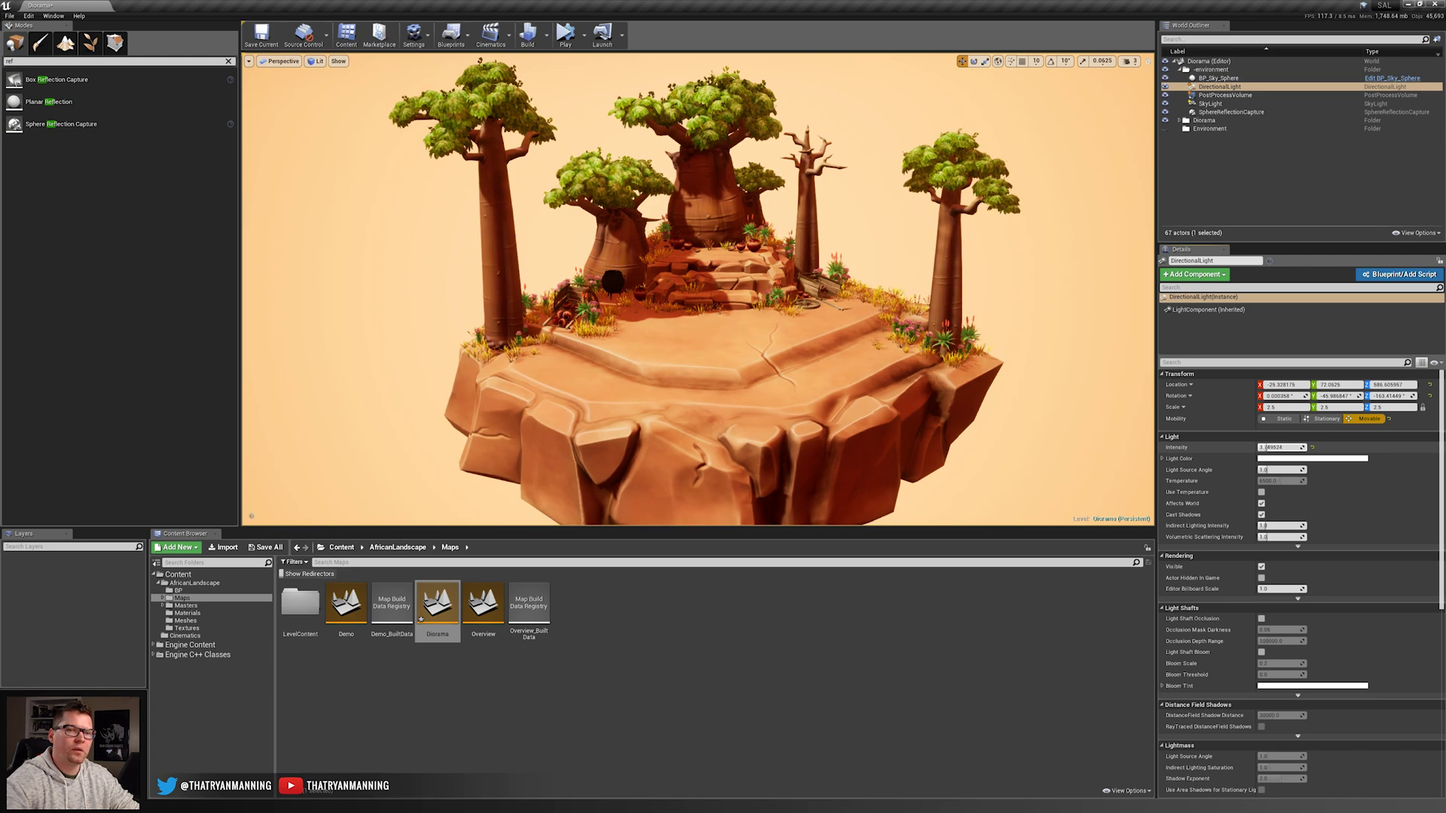
left_click(1268, 447)
type("4")
key("Return")
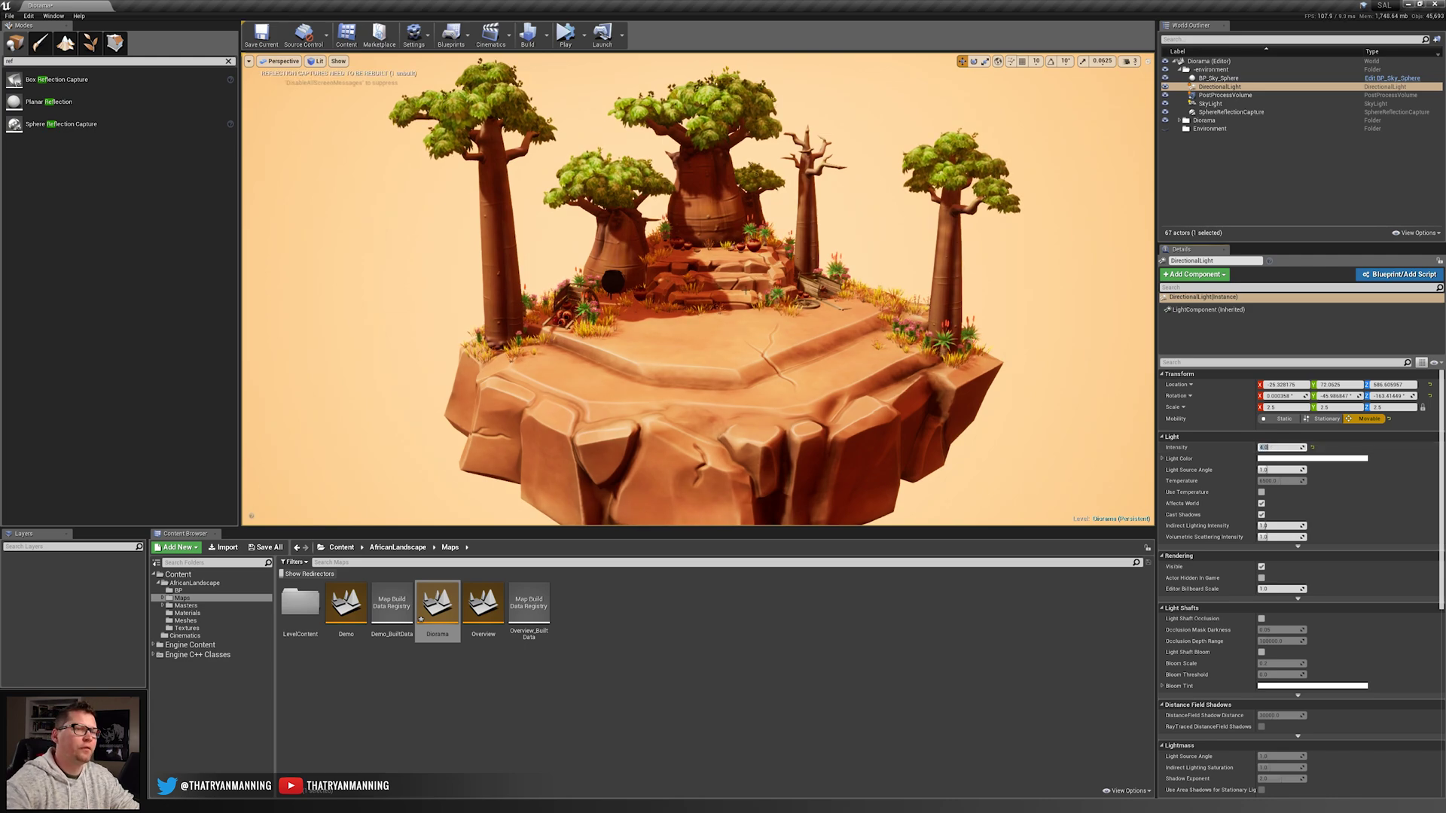
- Frame the diorama closer and save the current level
key("w")
mouse_move(687, 310)
right_mouse_down()
mouse_move(695, 285)
mouse_move(682, 287)
right_mouse_up()
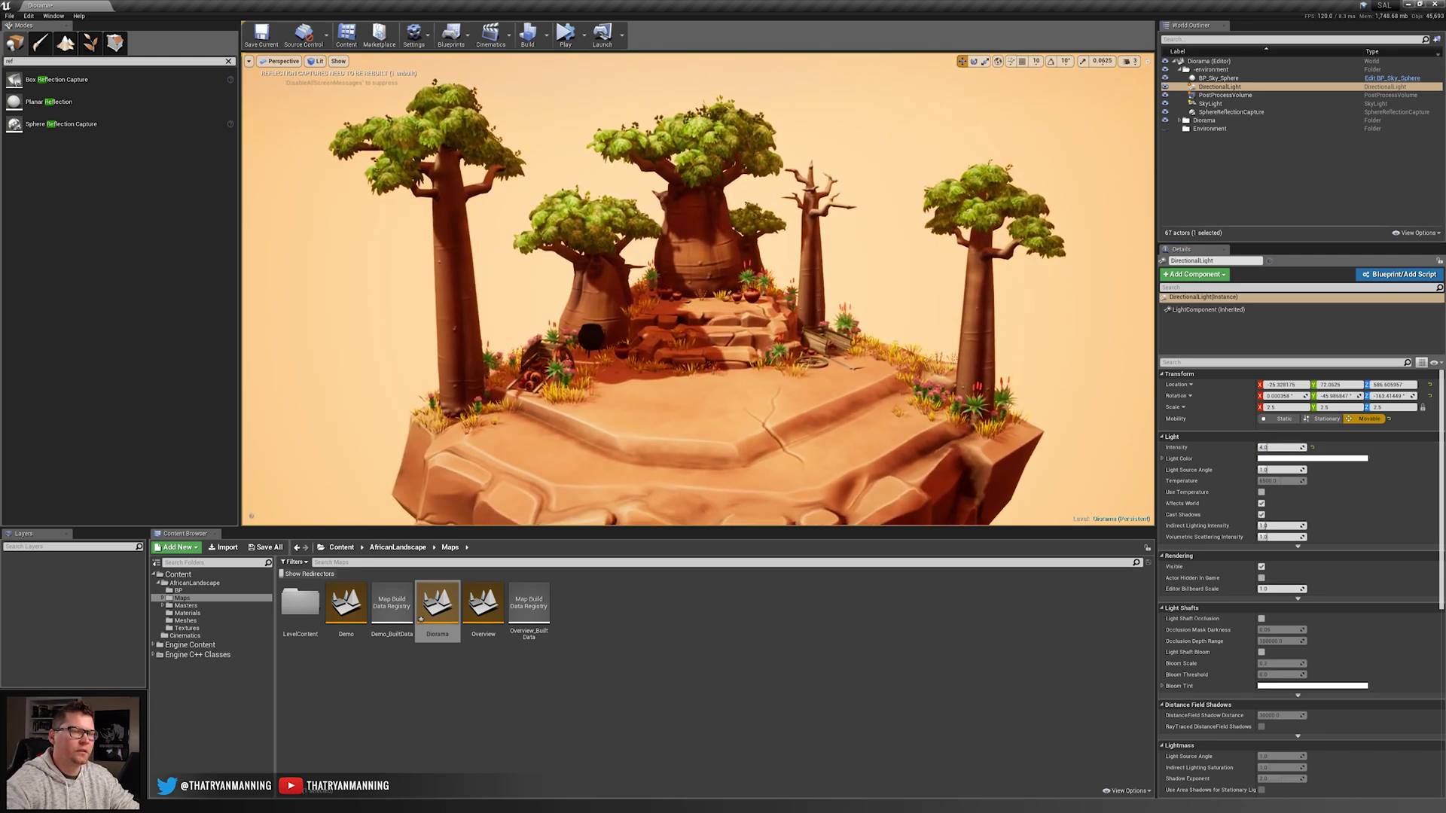
left_click_drag(681, 286, 679, 275)
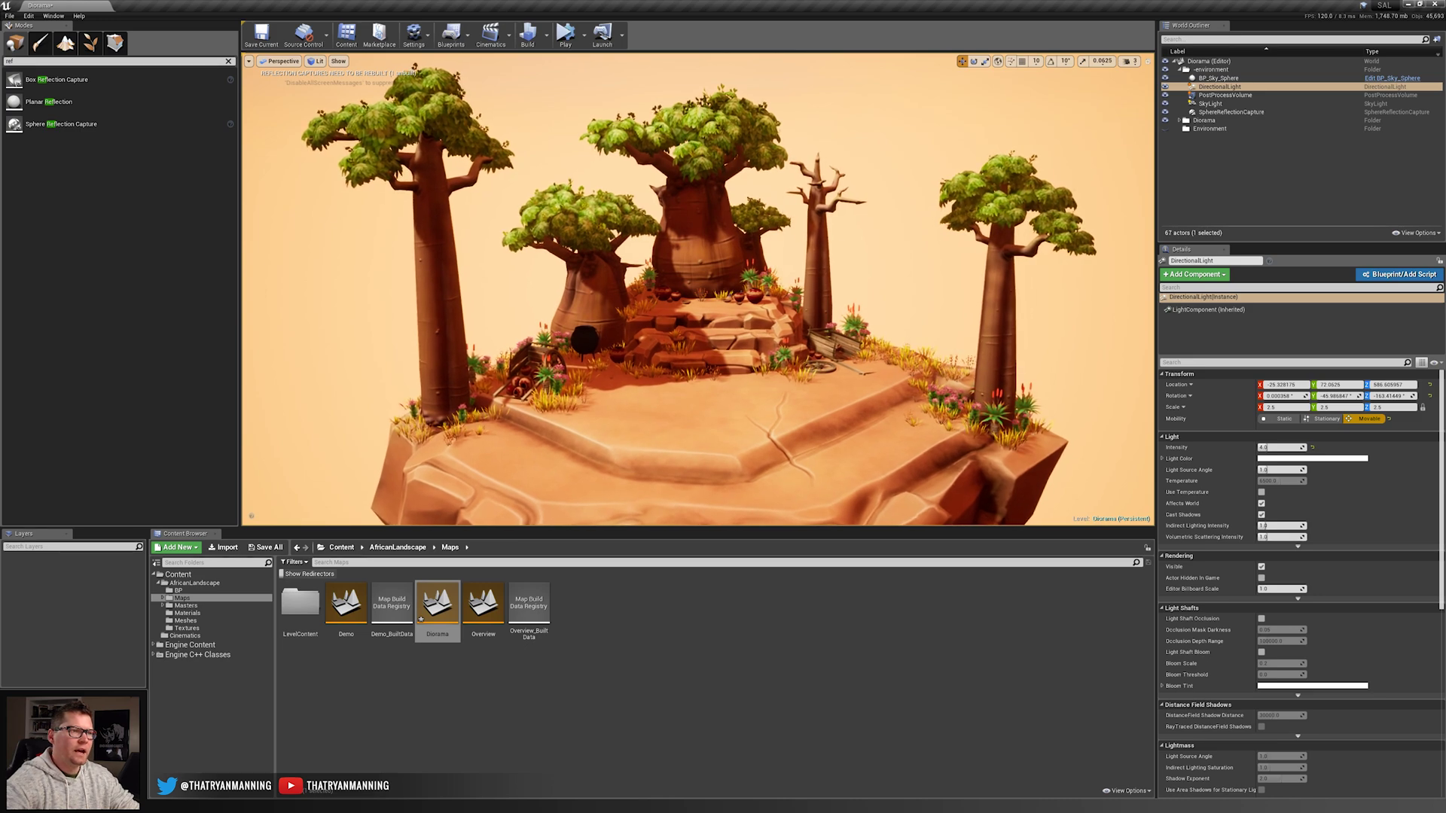
left_click(276, 27)
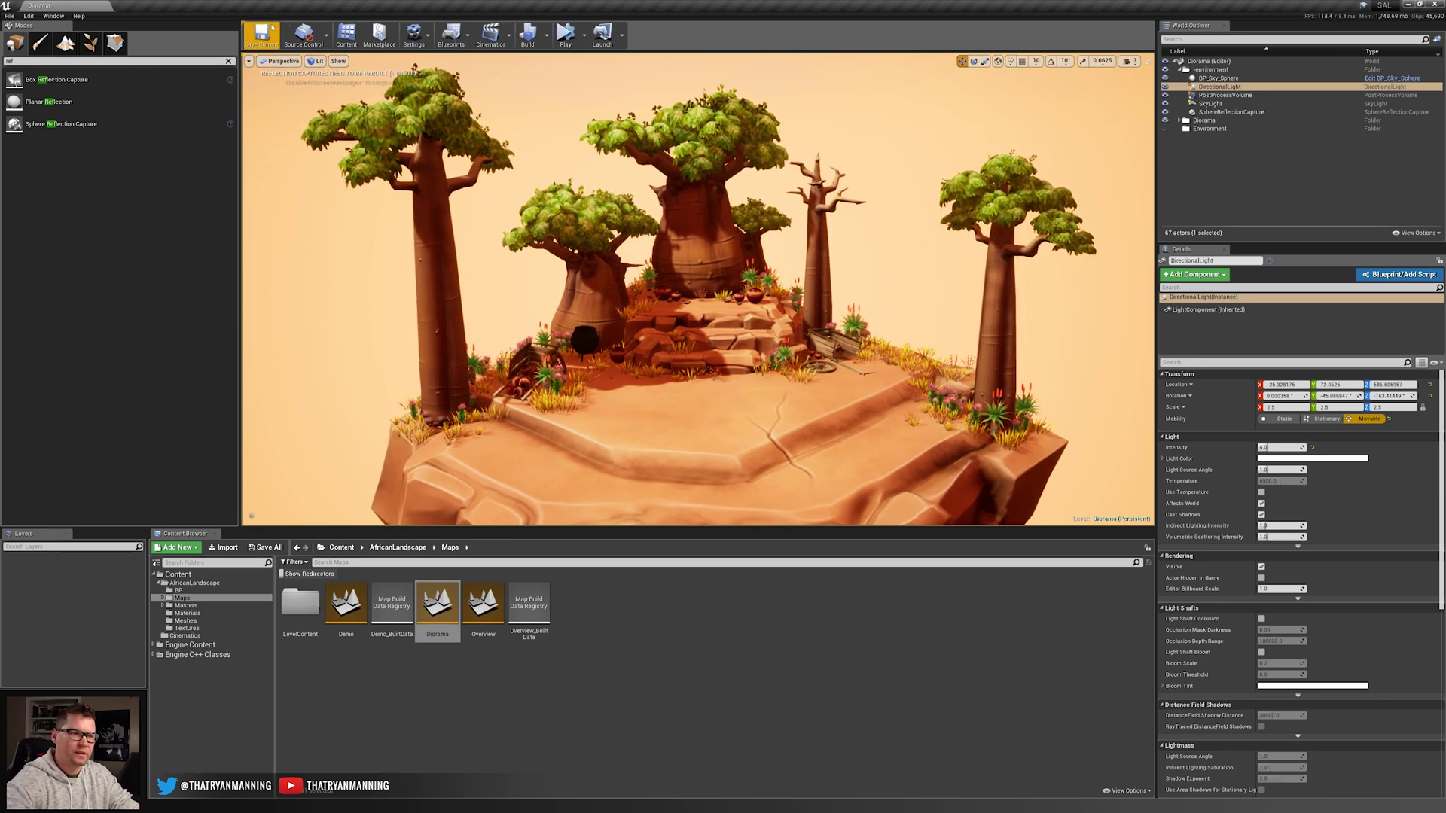
- Change the DirectionalLight's light color to a pale peach-pink
left_click(1306, 459)
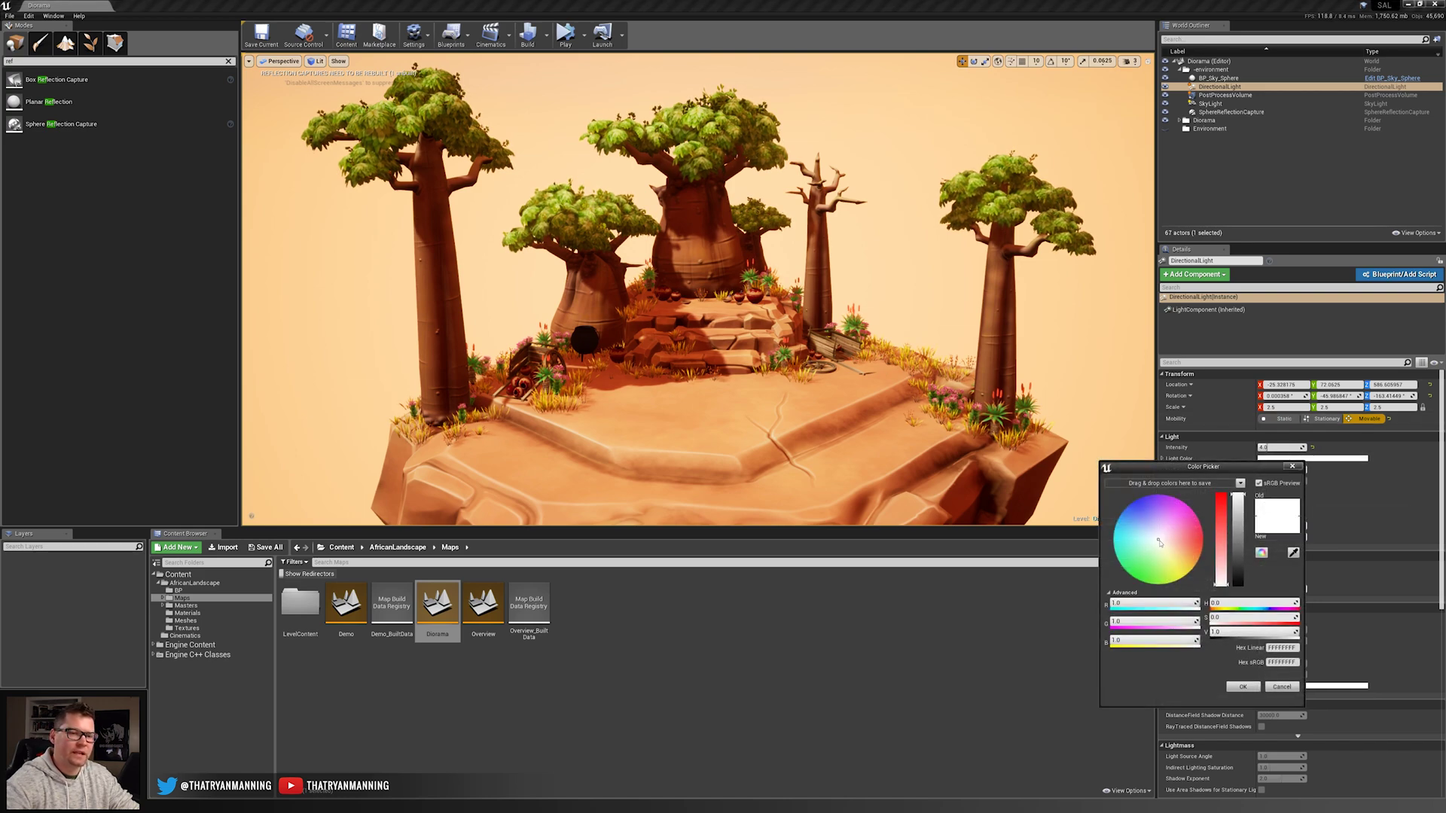
left_click_drag(1159, 542, 1179, 545)
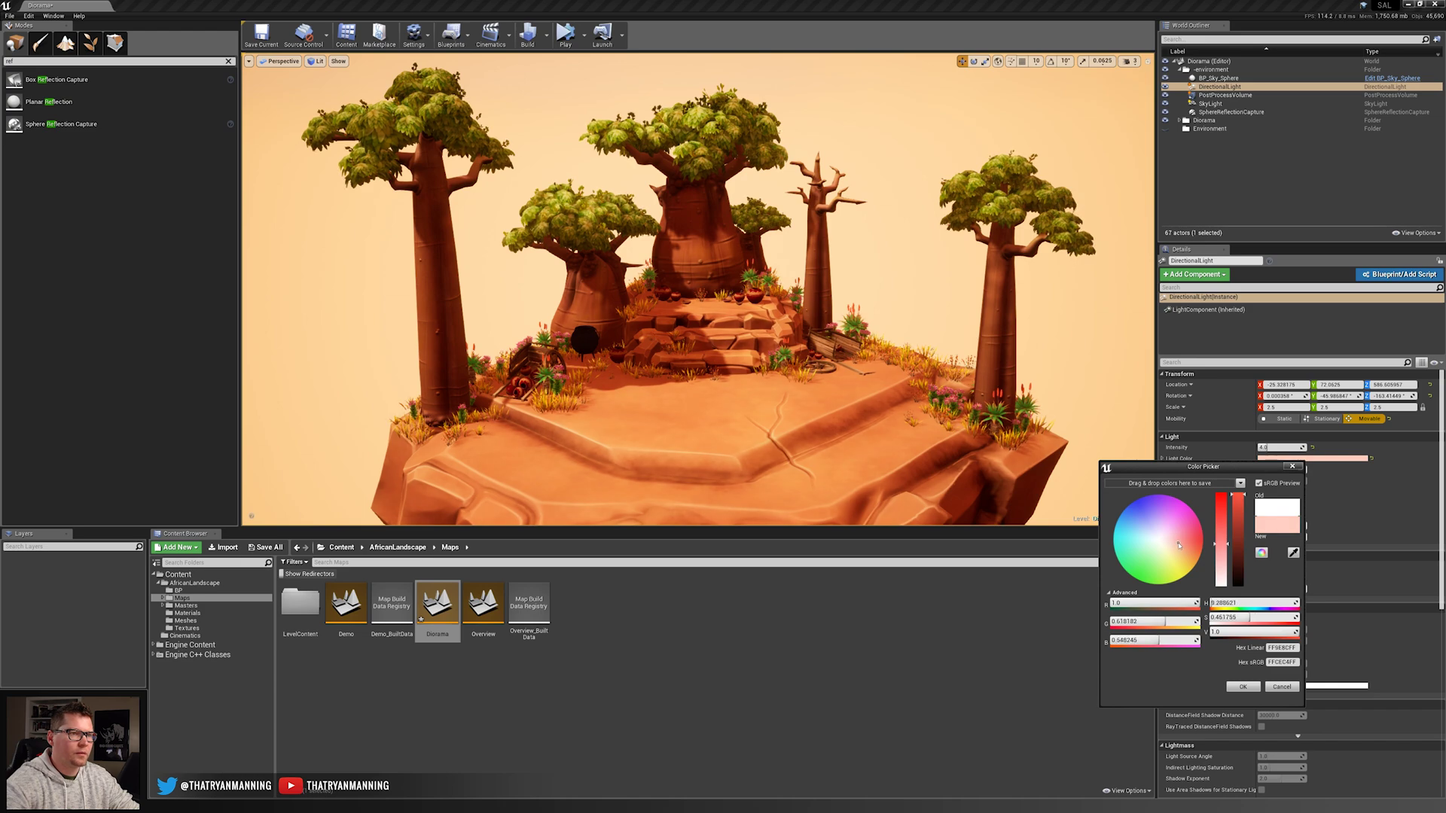
left_click(1243, 687)
scroll(837, 402, "down", 3)
scroll(833, 402, "up", 2)
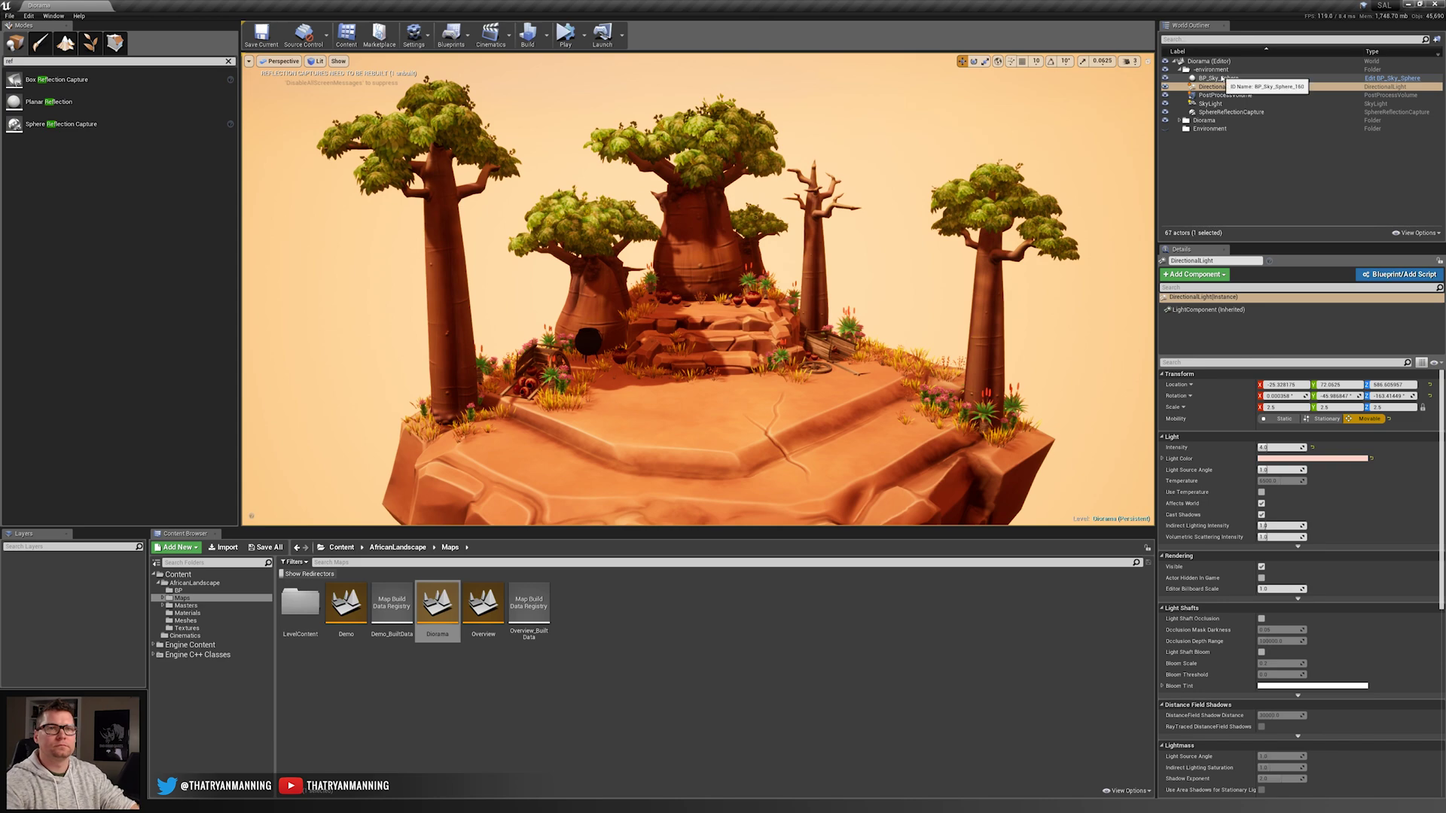
- Paste the copied BP_Sky_Sphere with its orange horizon color into the level
key("ctrl+v")
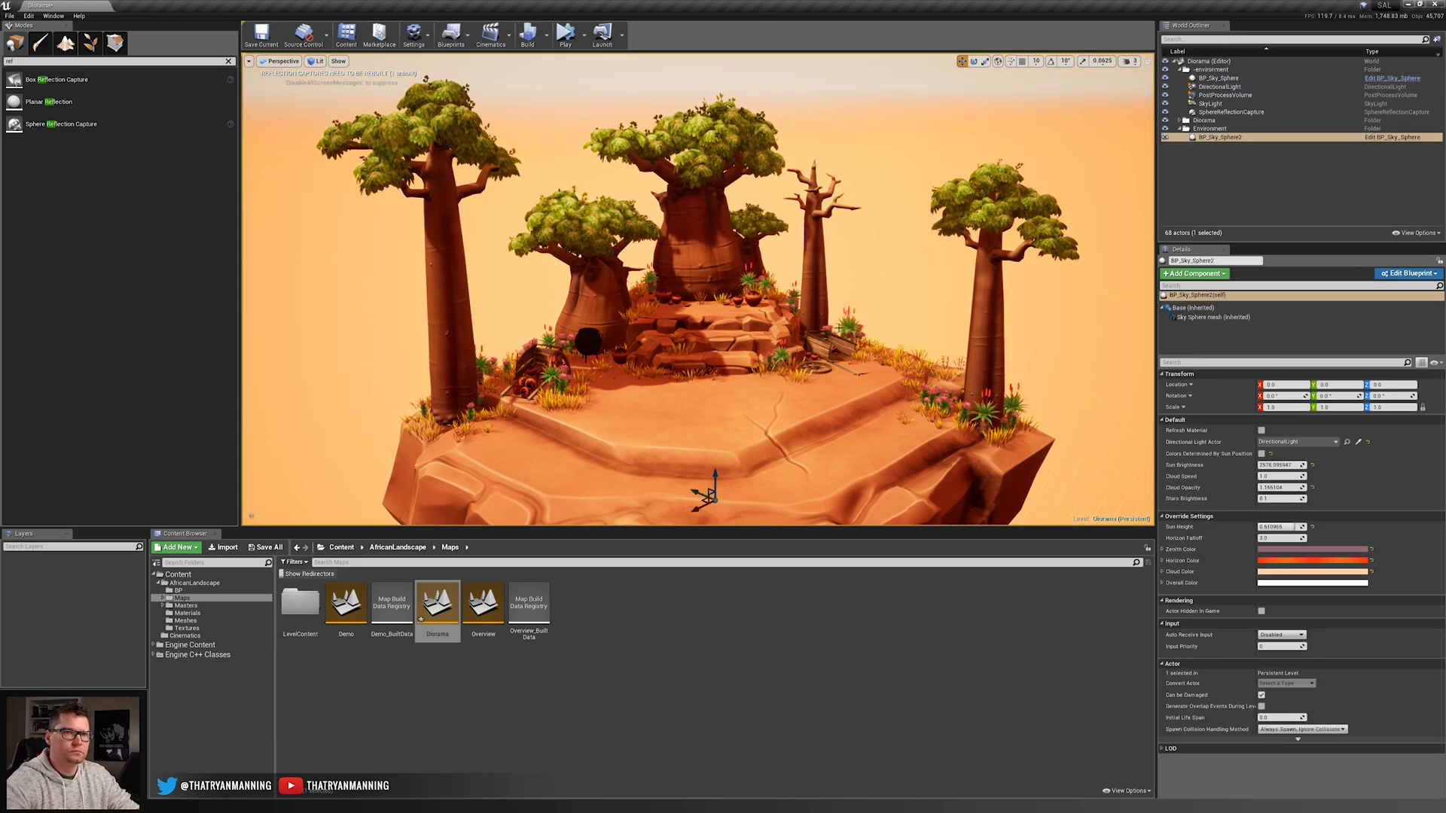
- Undo the last sky sphere paste and clear the selection
key("ctrl+z")
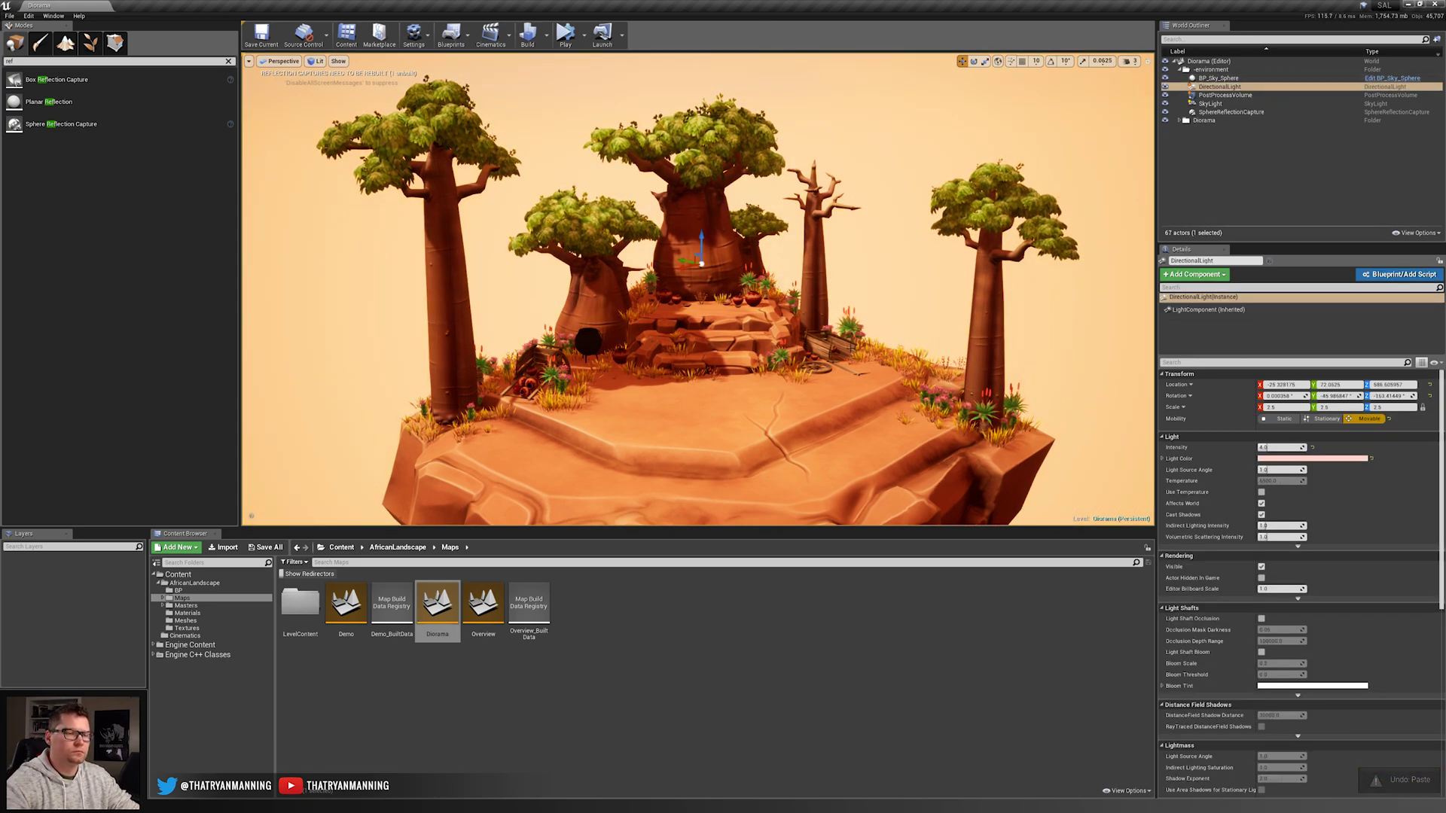
key("Escape")
scroll(847, 335, "up", 3)
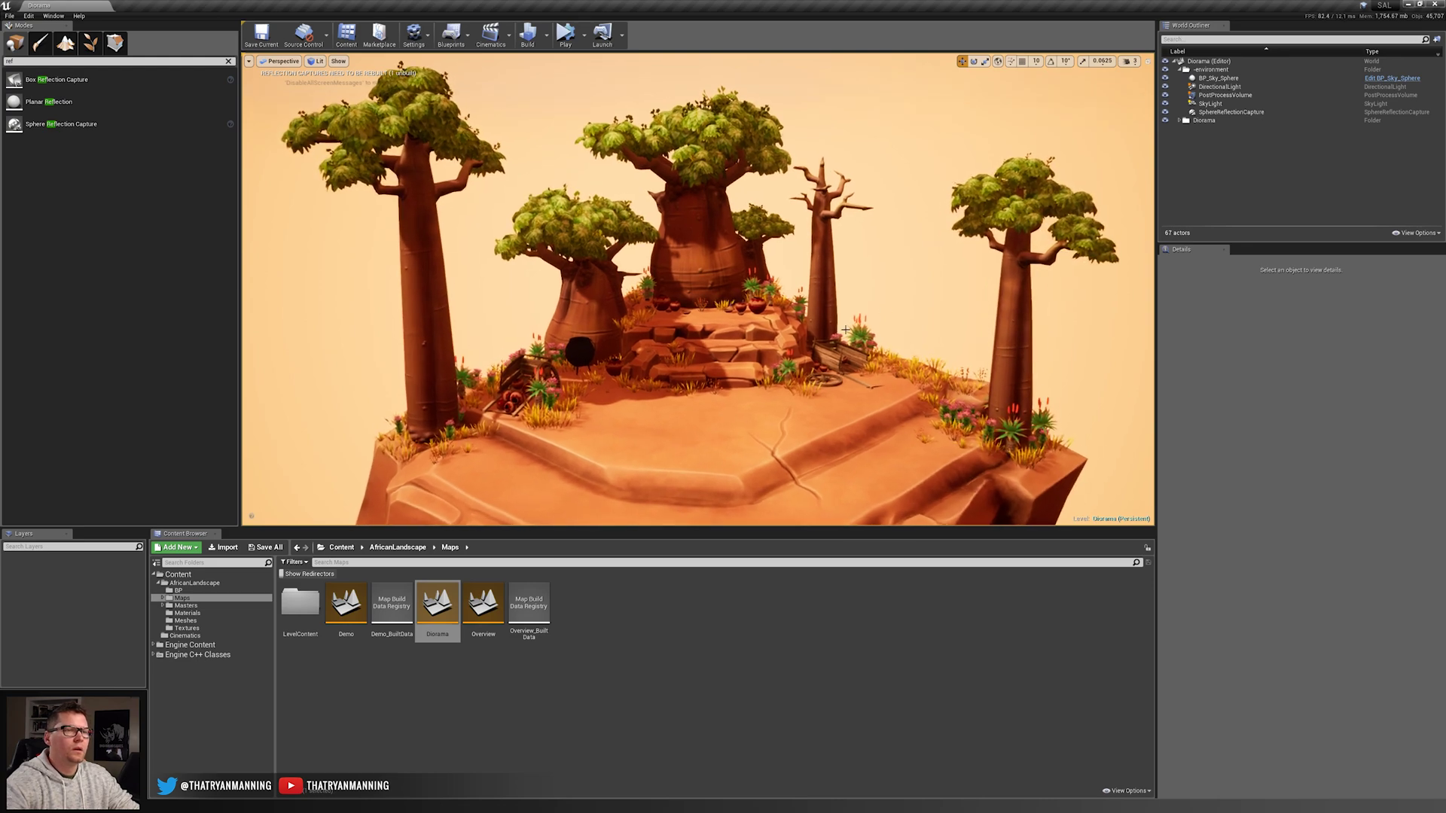
- Raise the cloud opacity of the original BP_Sky_Sphere to about 1.14
left_click(1224, 79)
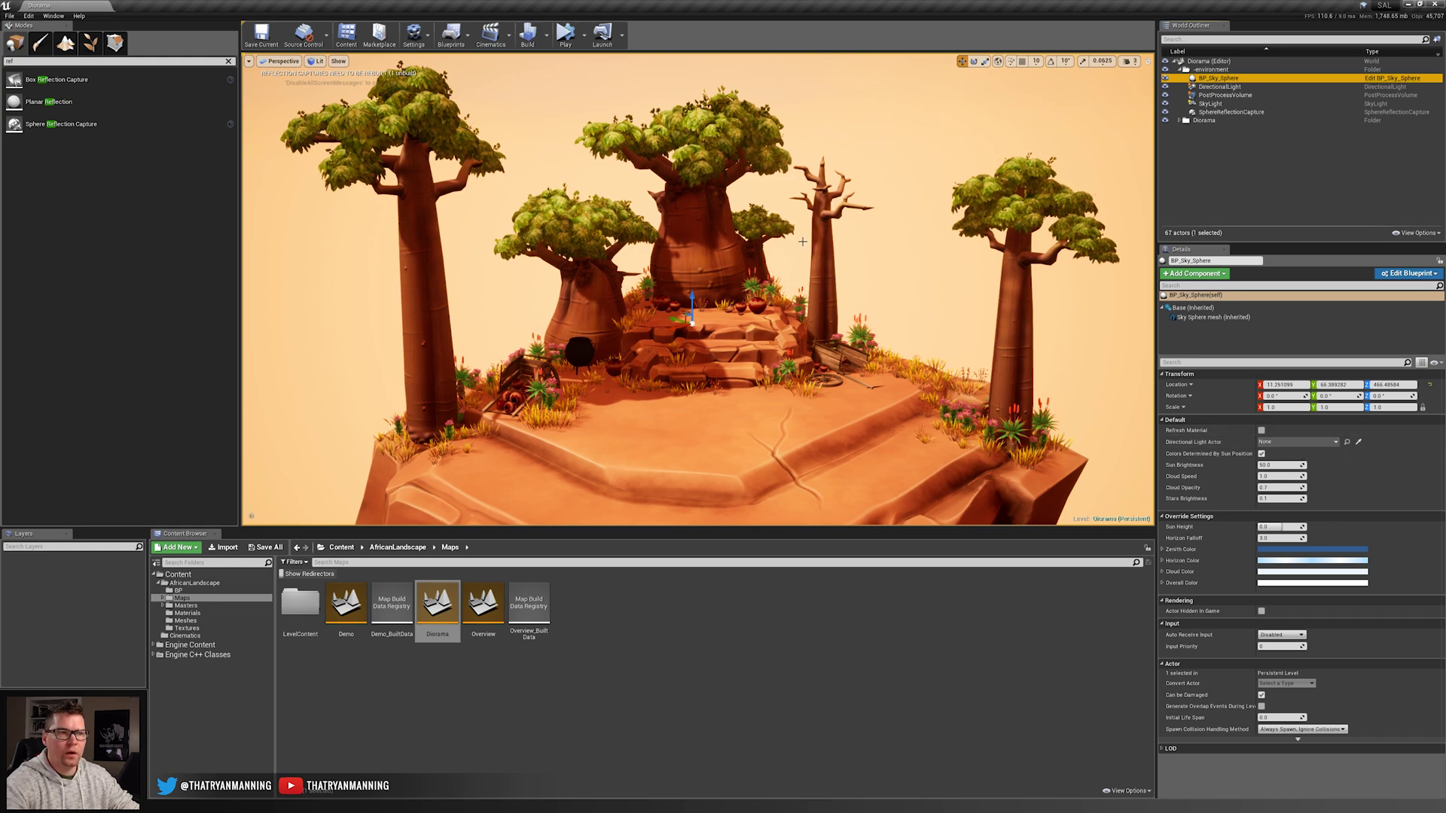
key("s")
right_click_drag(827, 260, 826, 209)
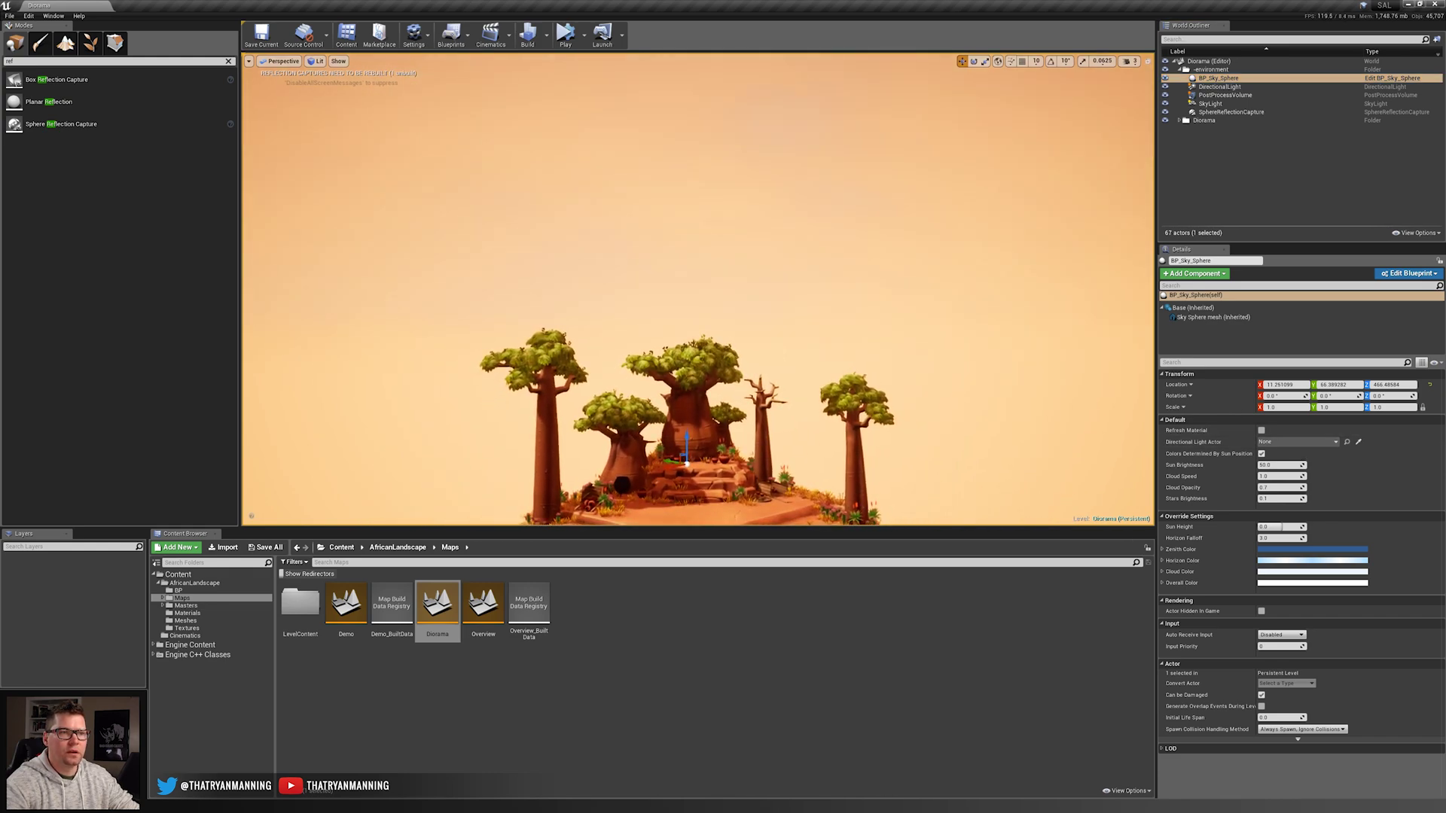
left_click_drag(1280, 488, 1310, 487)
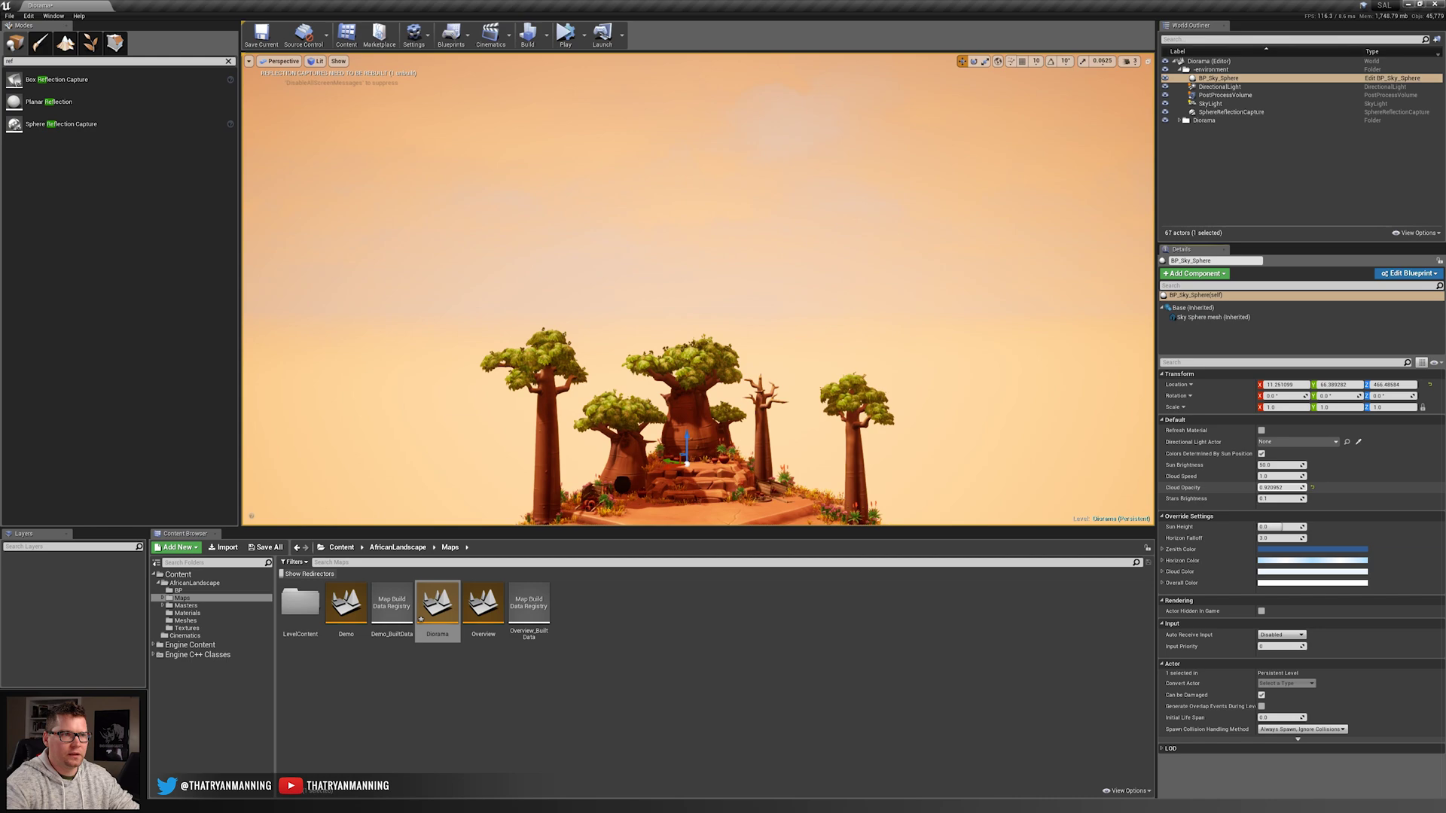
- Examine the clouds, the sun on the horizon and the diorama against the sky from near and far
right_click_drag(828, 301, 537, 320)
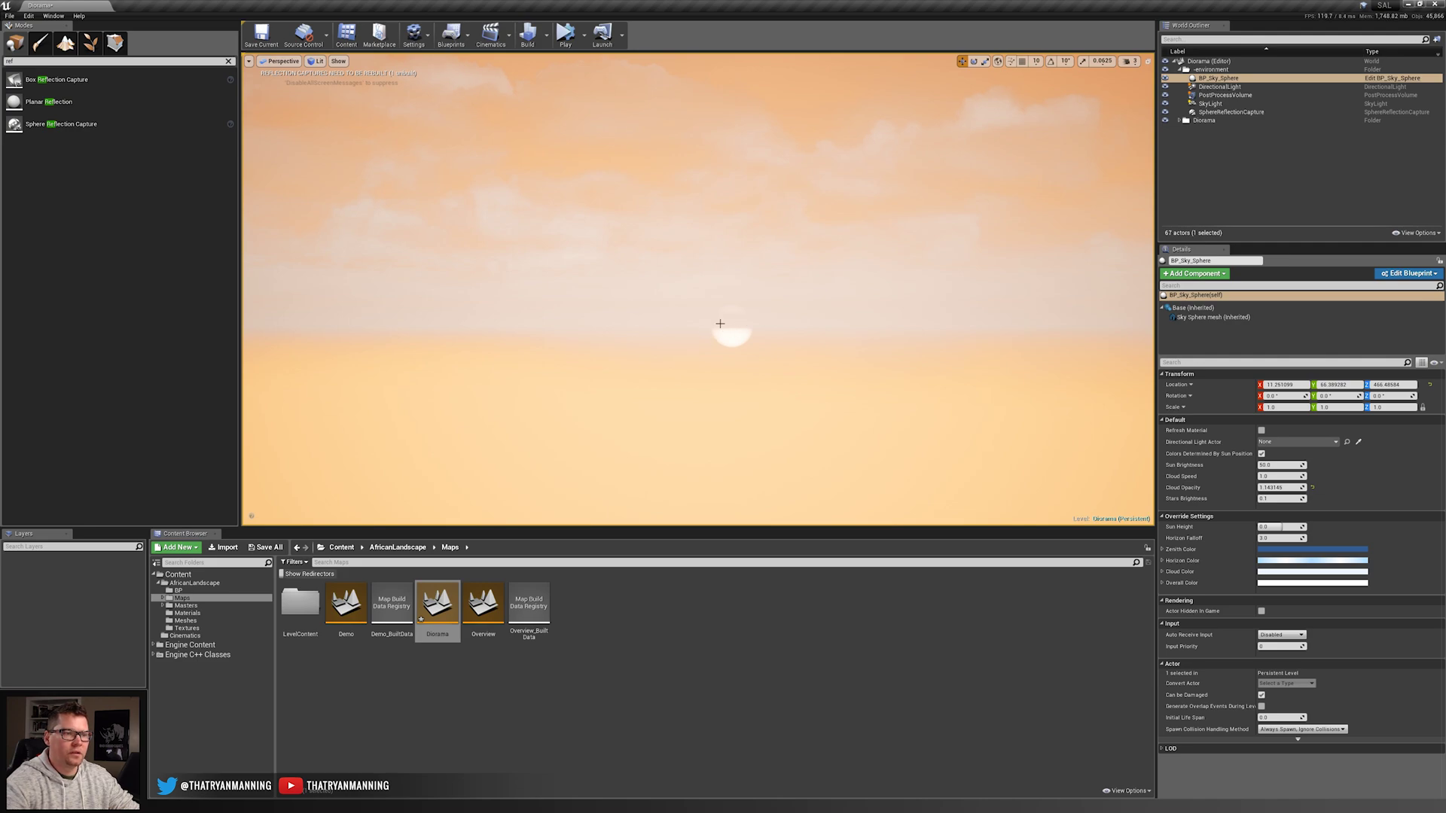
right_click_drag(827, 345, 827, 413)
right_click_drag(706, 376, 705, 217)
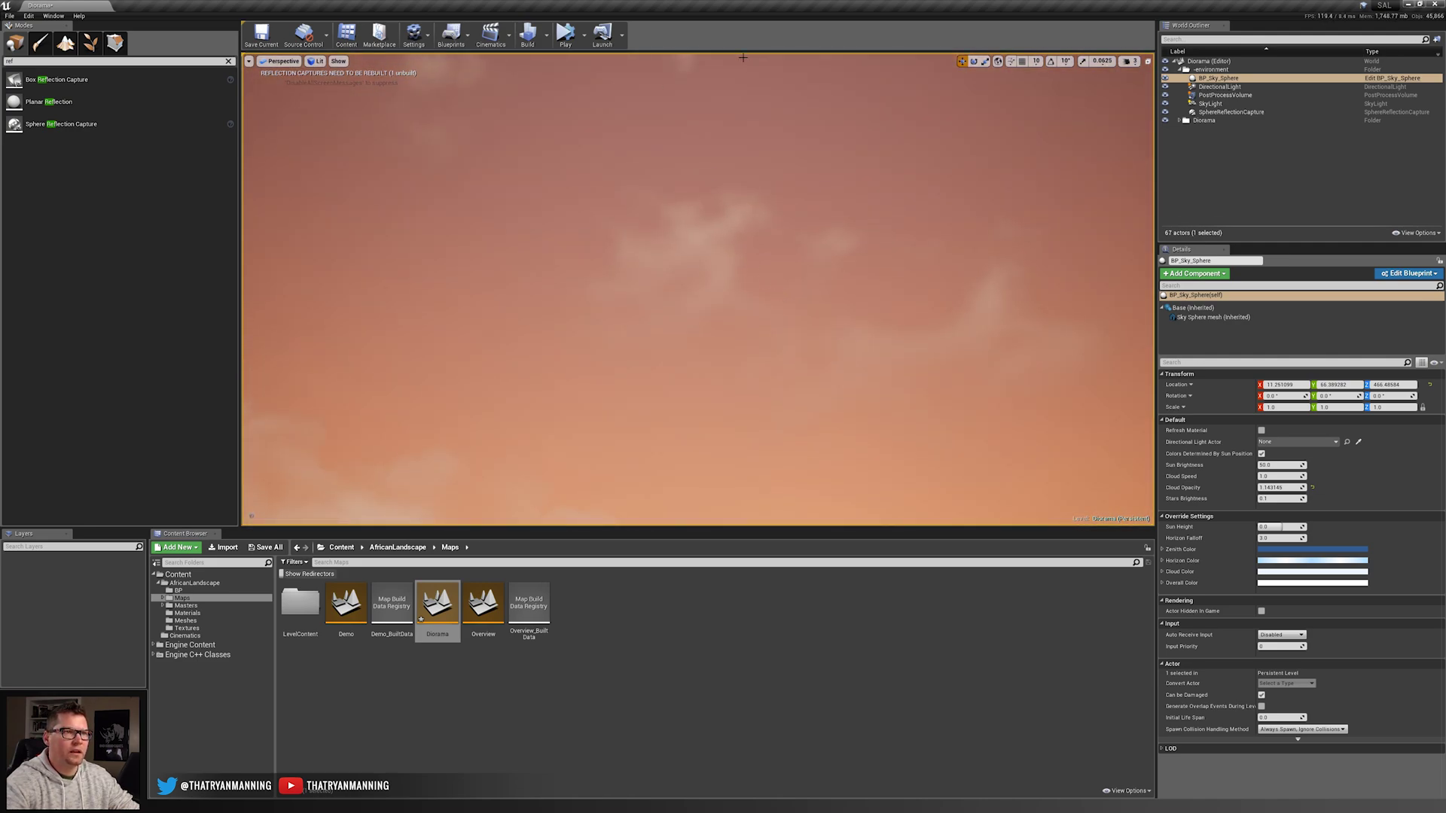
right_click_drag(794, 131, 792, 285)
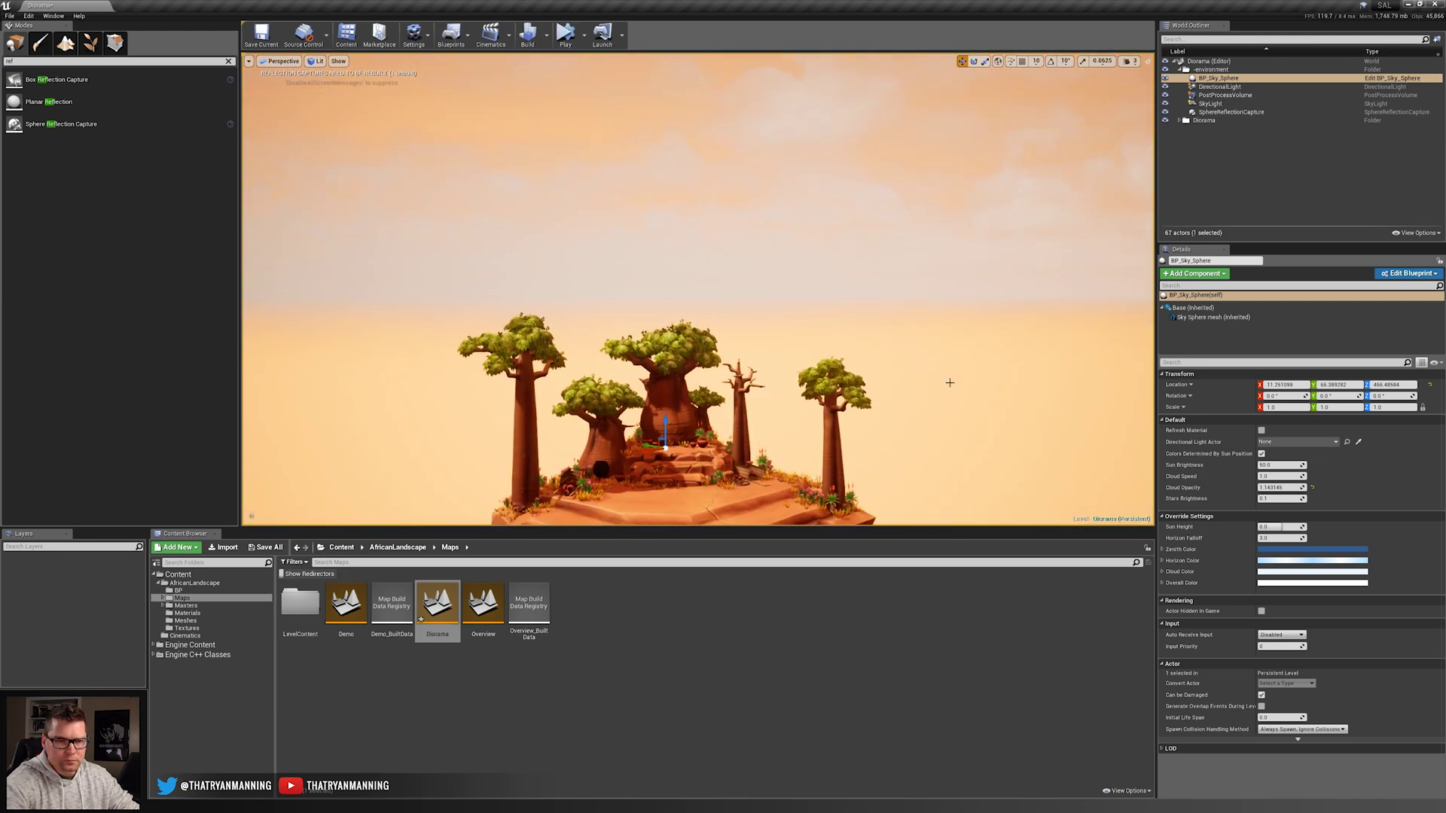
right_click_drag(950, 382, 949, 418)
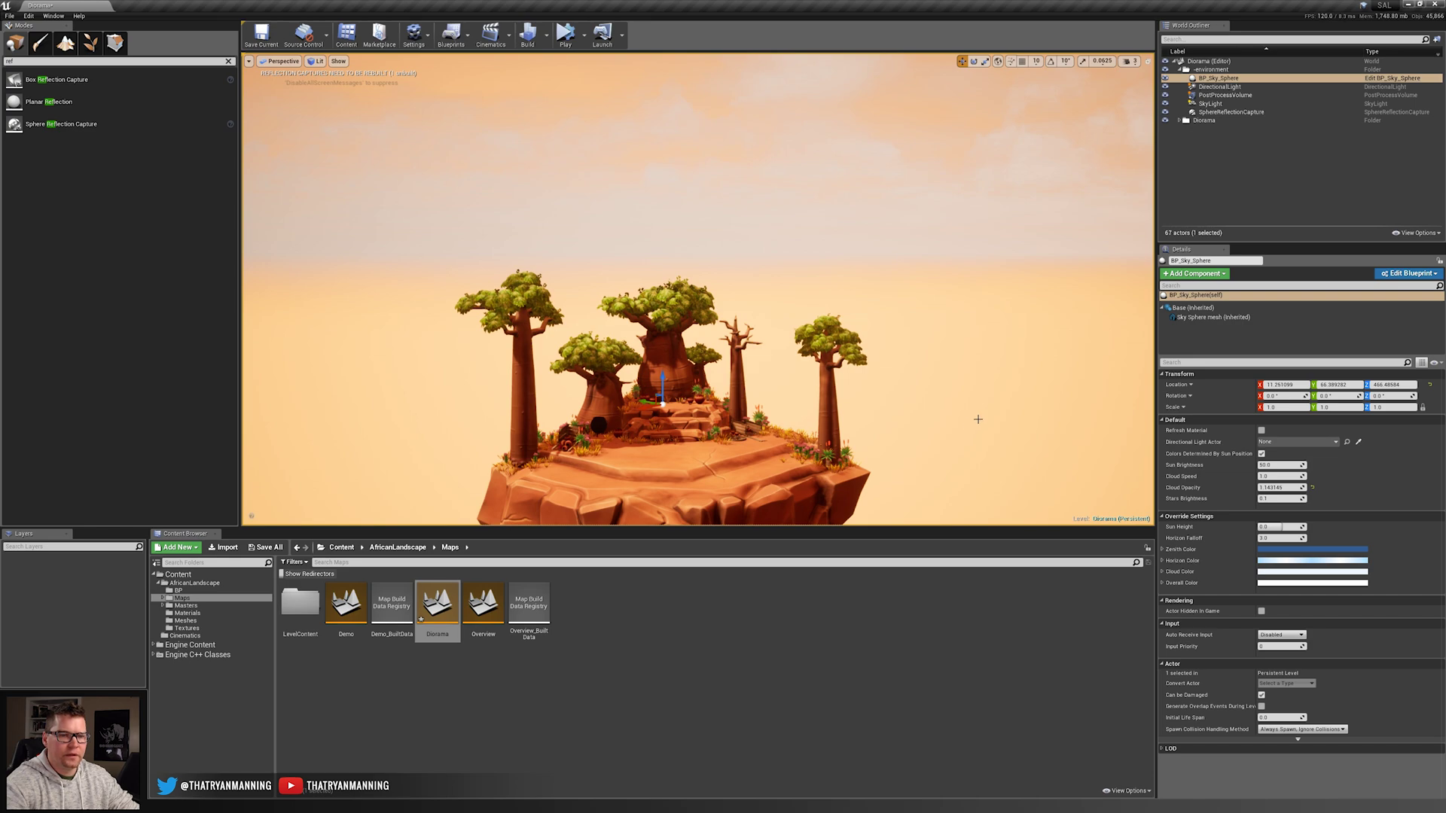
right_click_drag(980, 413, 980, 452)
key("w")
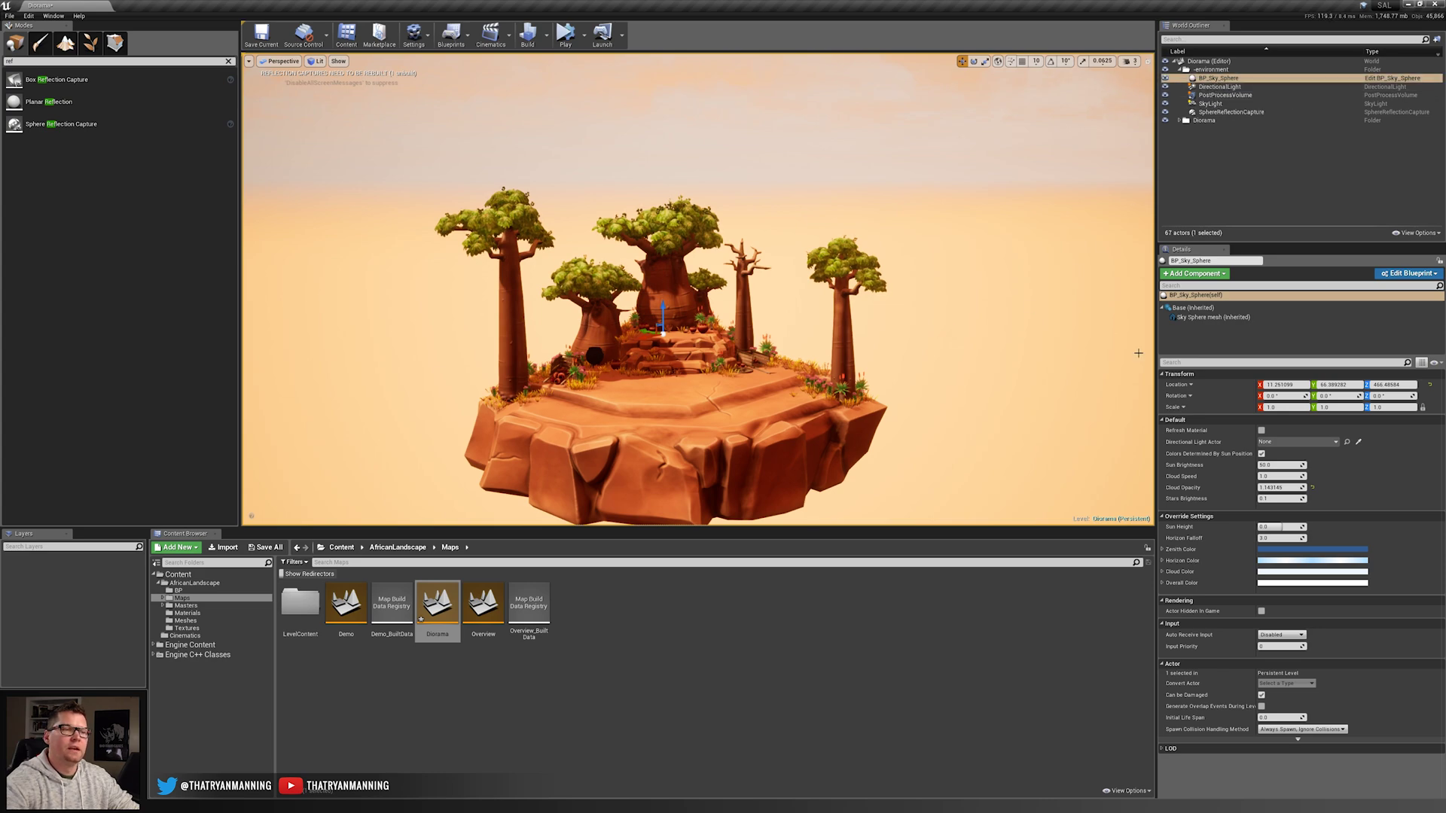
right_click_drag(1047, 273, 1035, 271)
key("w")
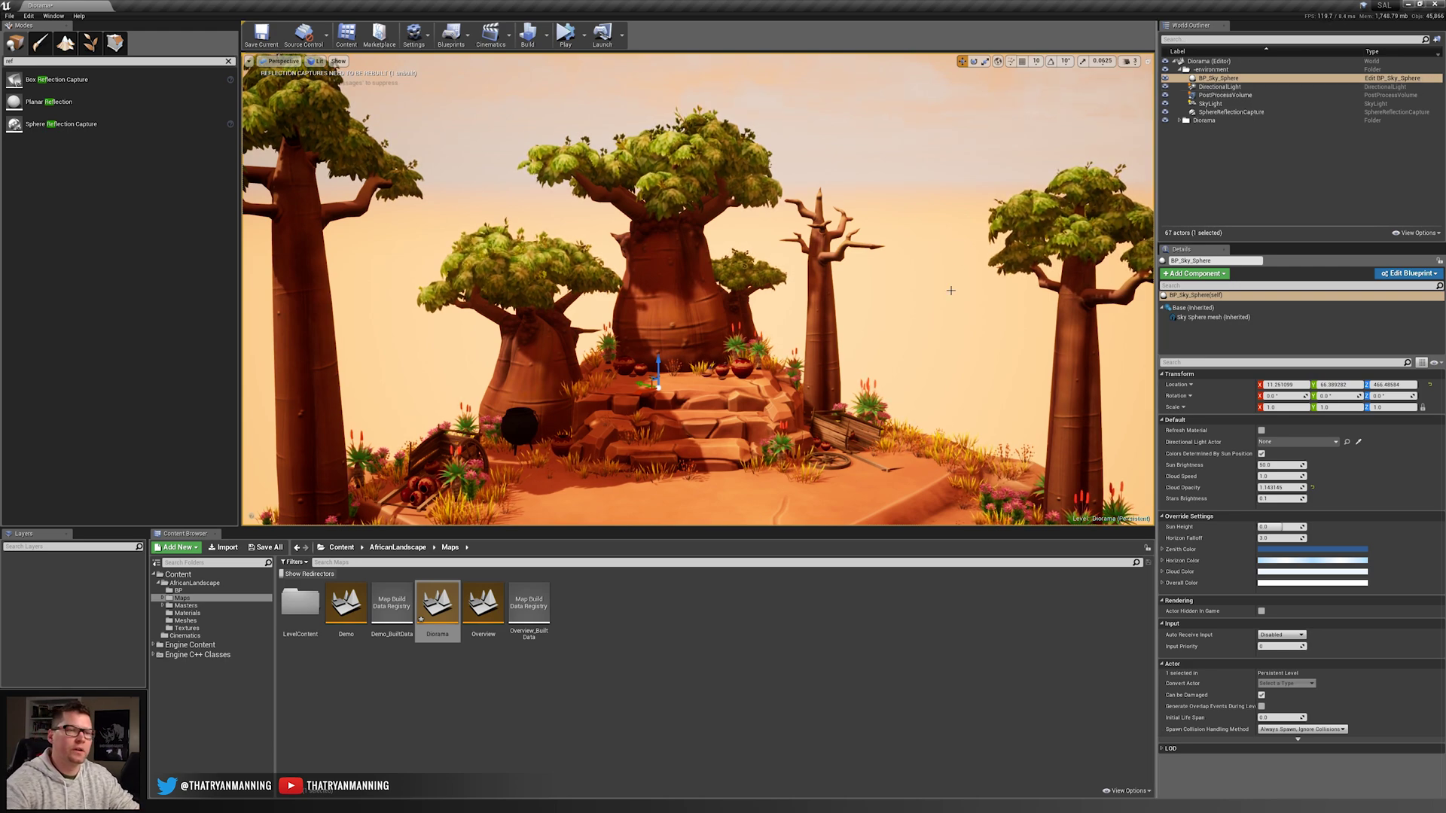
key("s")
right_click_drag(950, 291, 936, 291)
key("w")
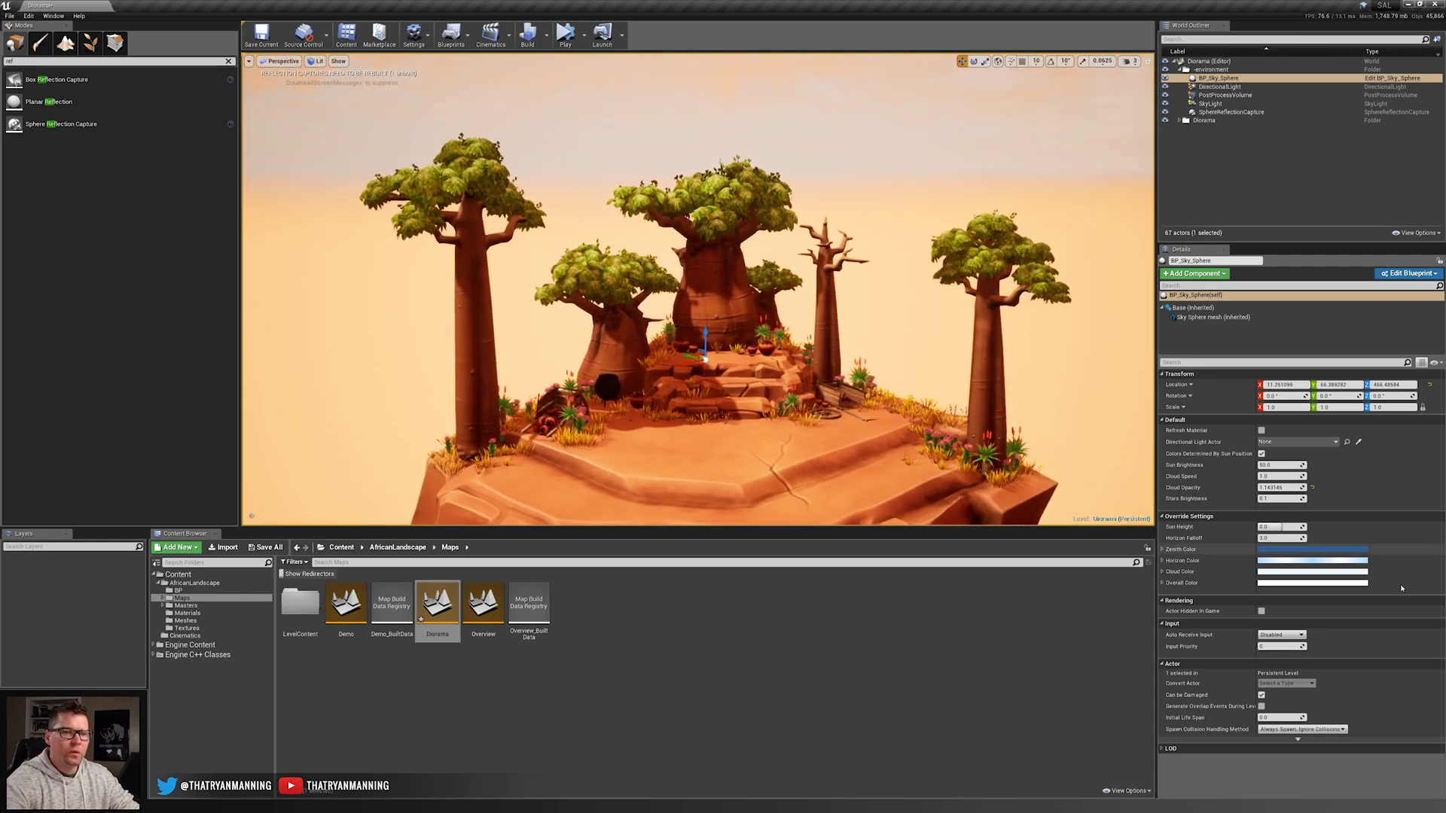
- Try a magenta cloud color on BP_Sky_Sphere and cancel the color change
key("s")
right_click_drag(895, 347, 932, 320)
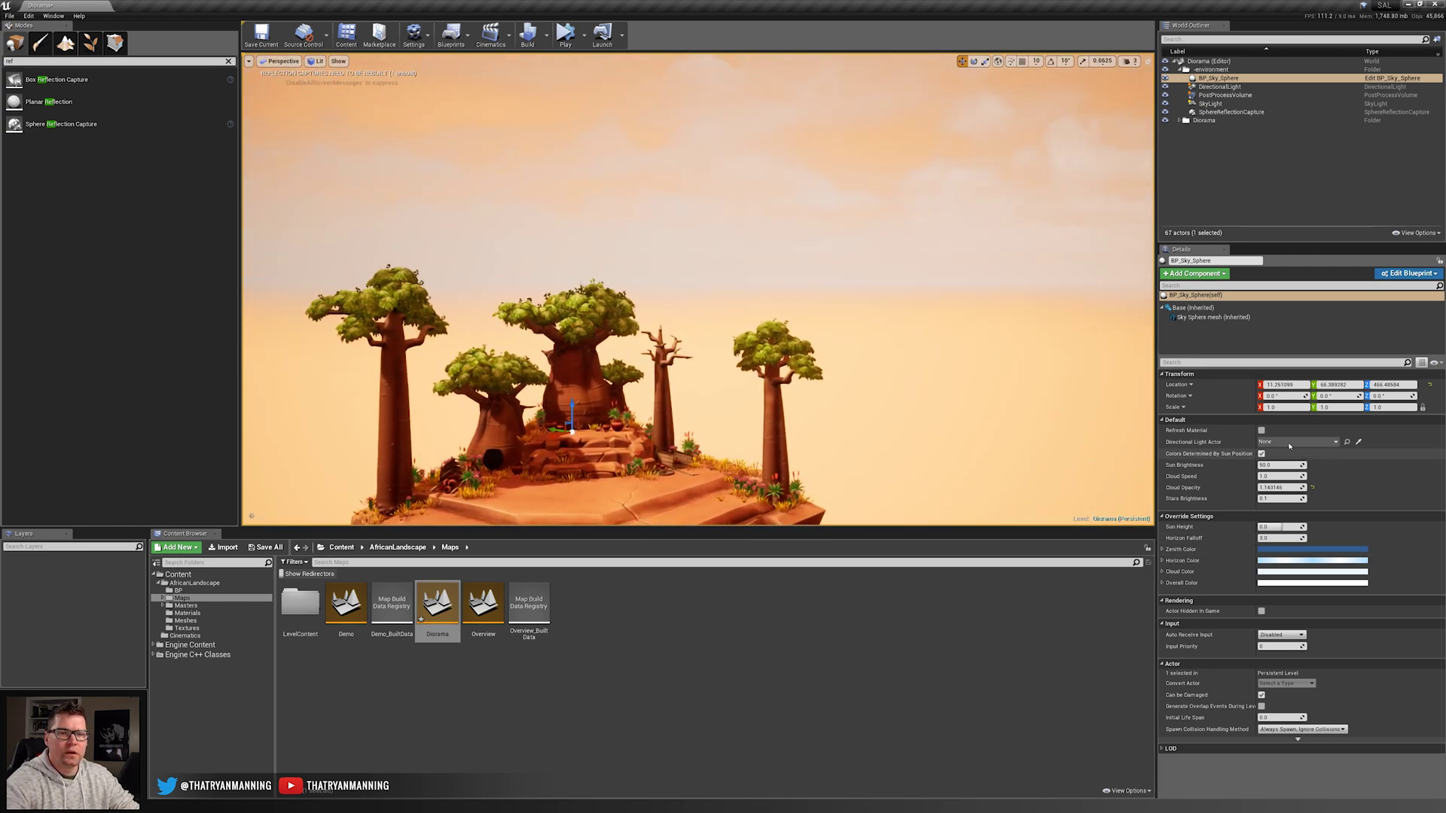
left_click(1297, 576)
left_click_drag(1152, 602, 1166, 584)
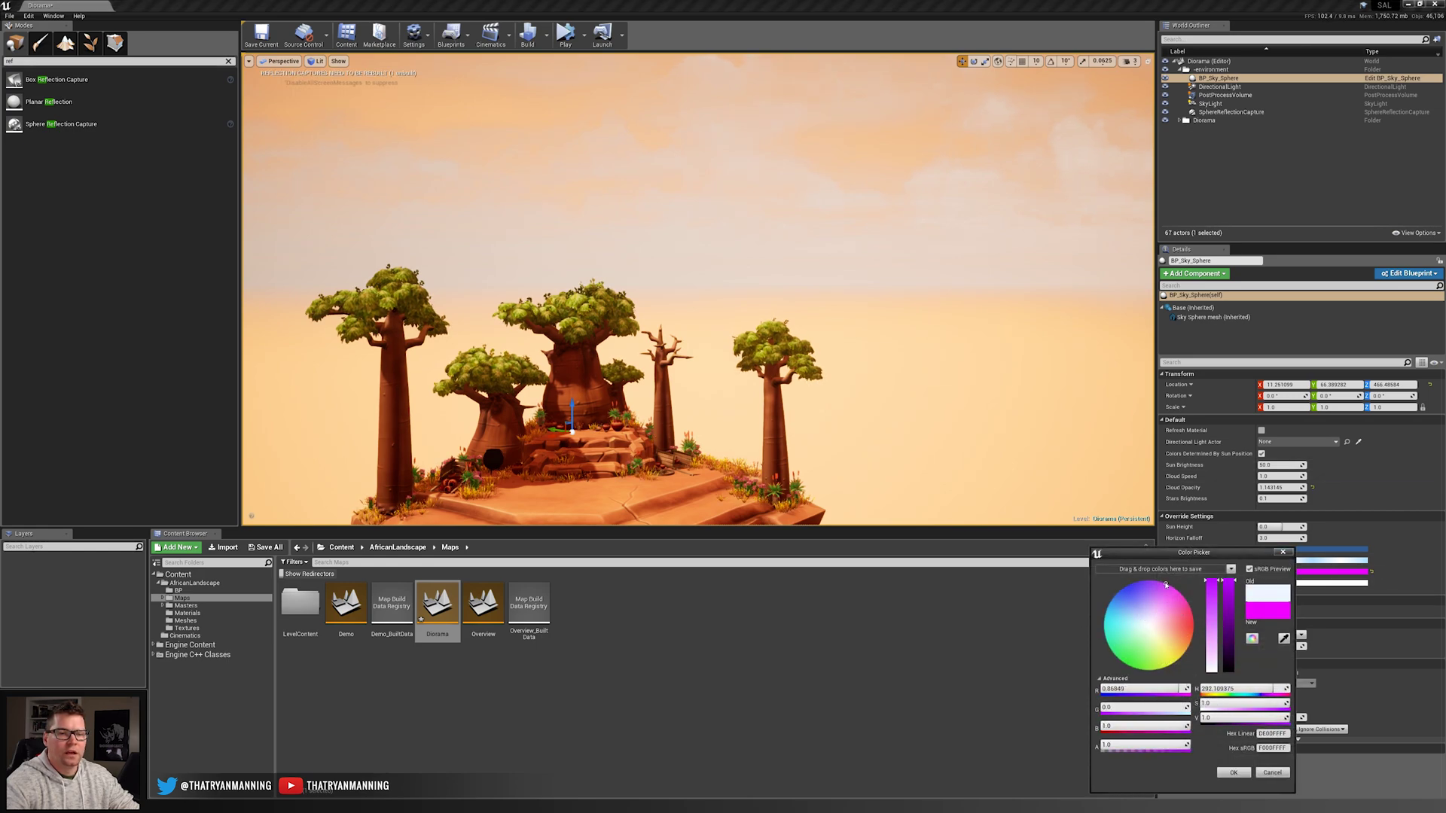
left_click(1273, 773)
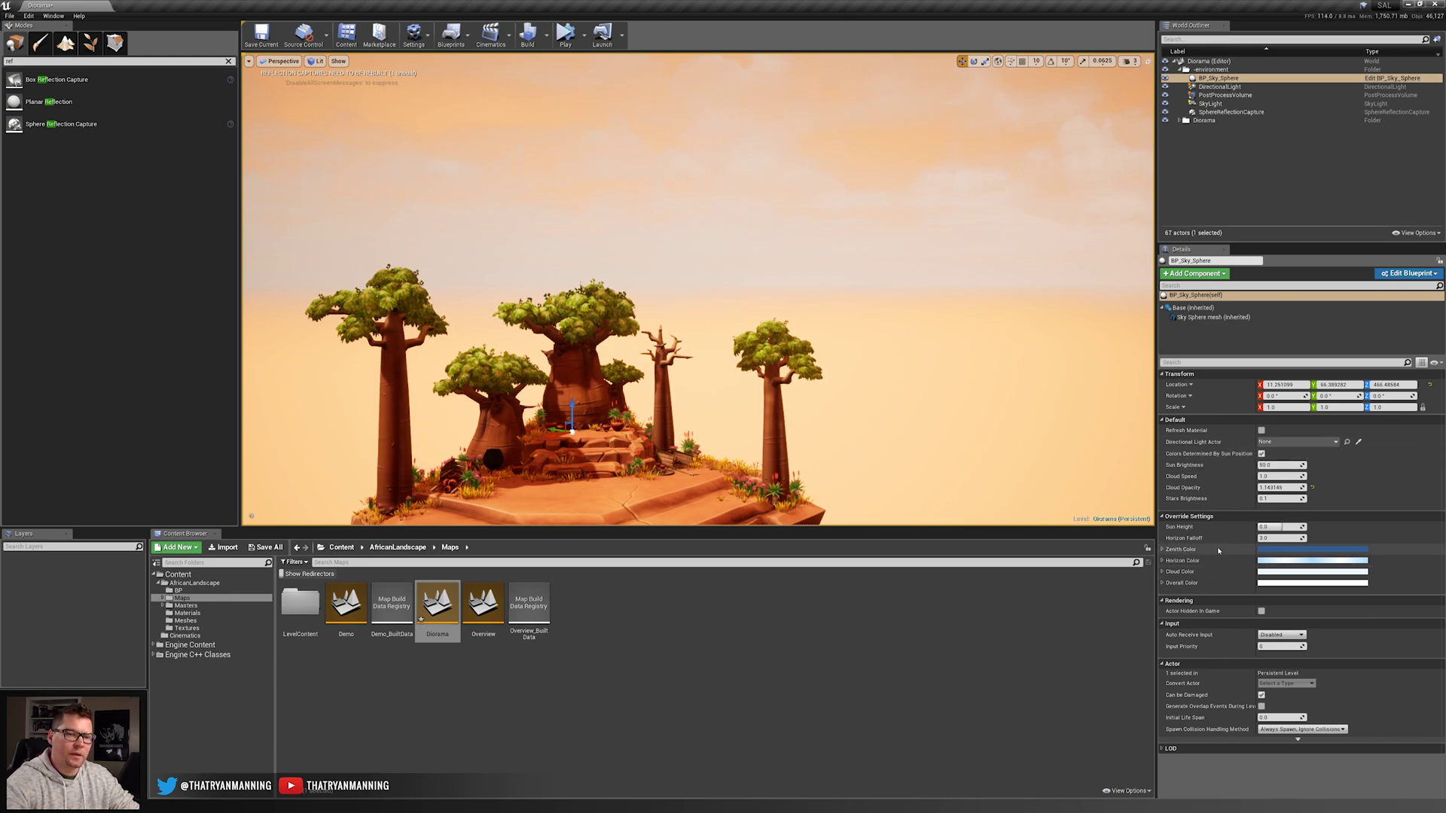
- Turn off Colors Determined By Sun Position on BP_Sky_Sphere and try a pink cloud color, cancelling the color change
left_click(1262, 453)
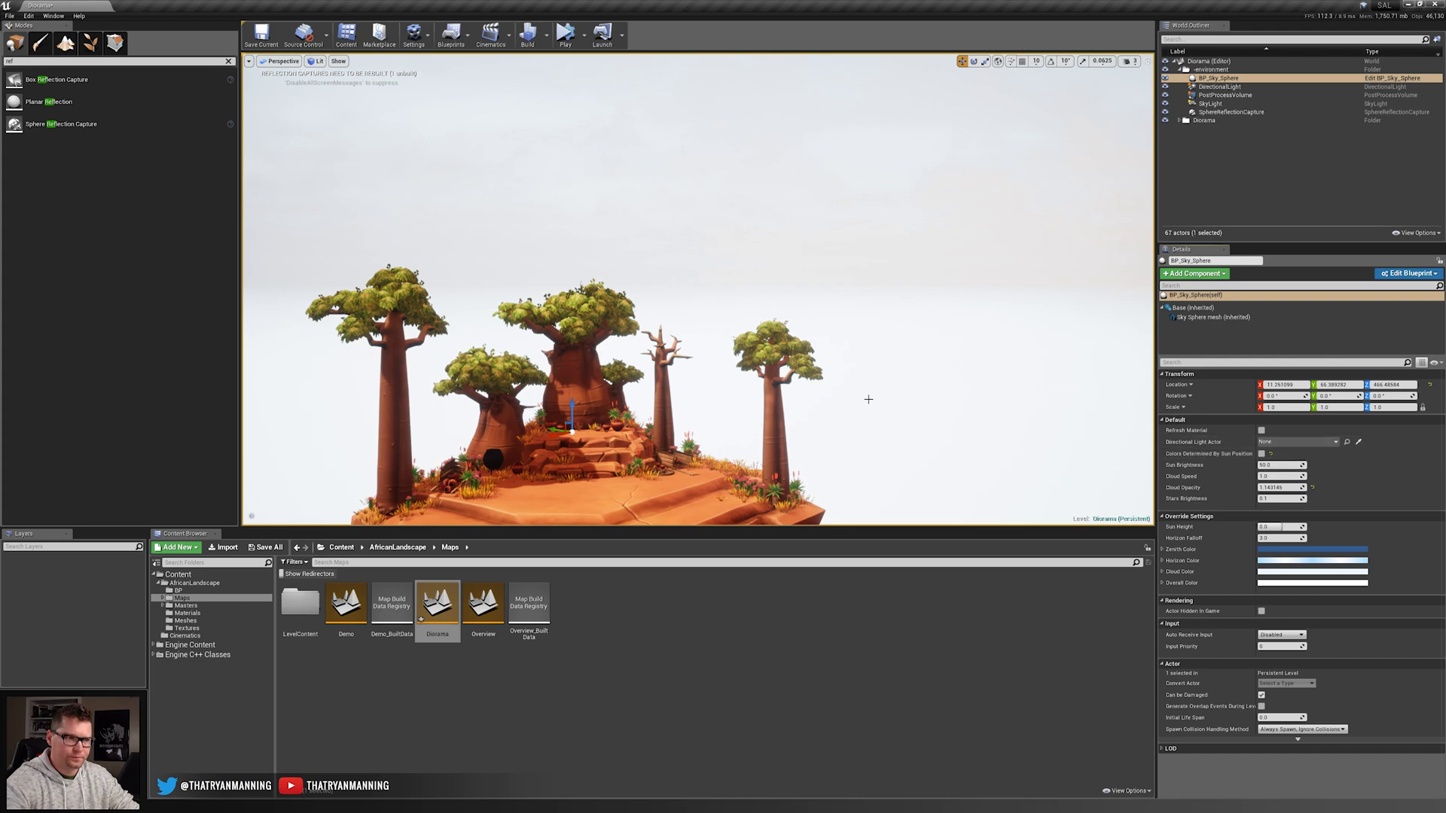
mouse_move(869, 399)
right_mouse_down()
mouse_move(869, 287)
mouse_move(872, 402)
right_mouse_up()
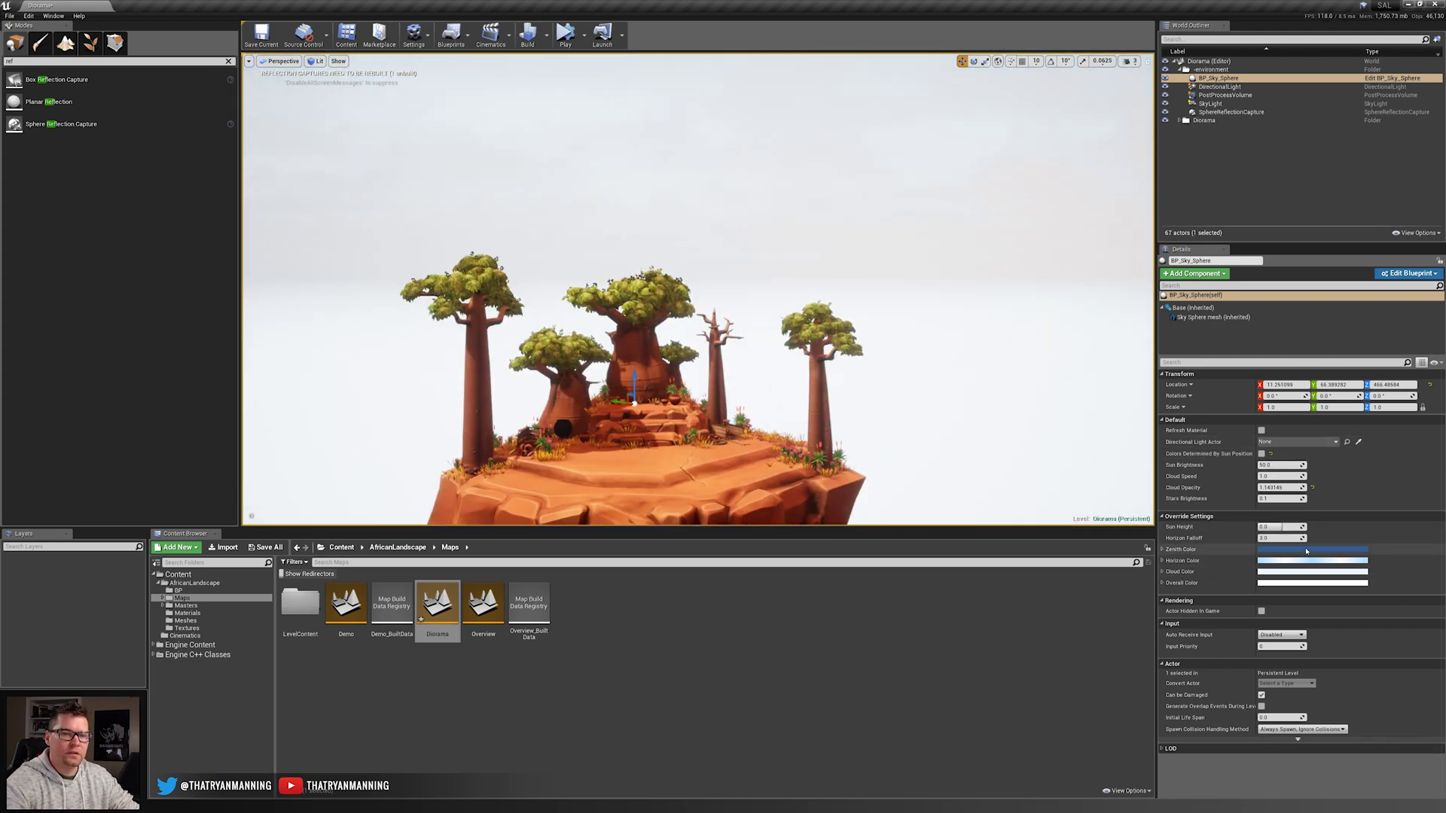
left_click(1310, 572)
left_click(1157, 594)
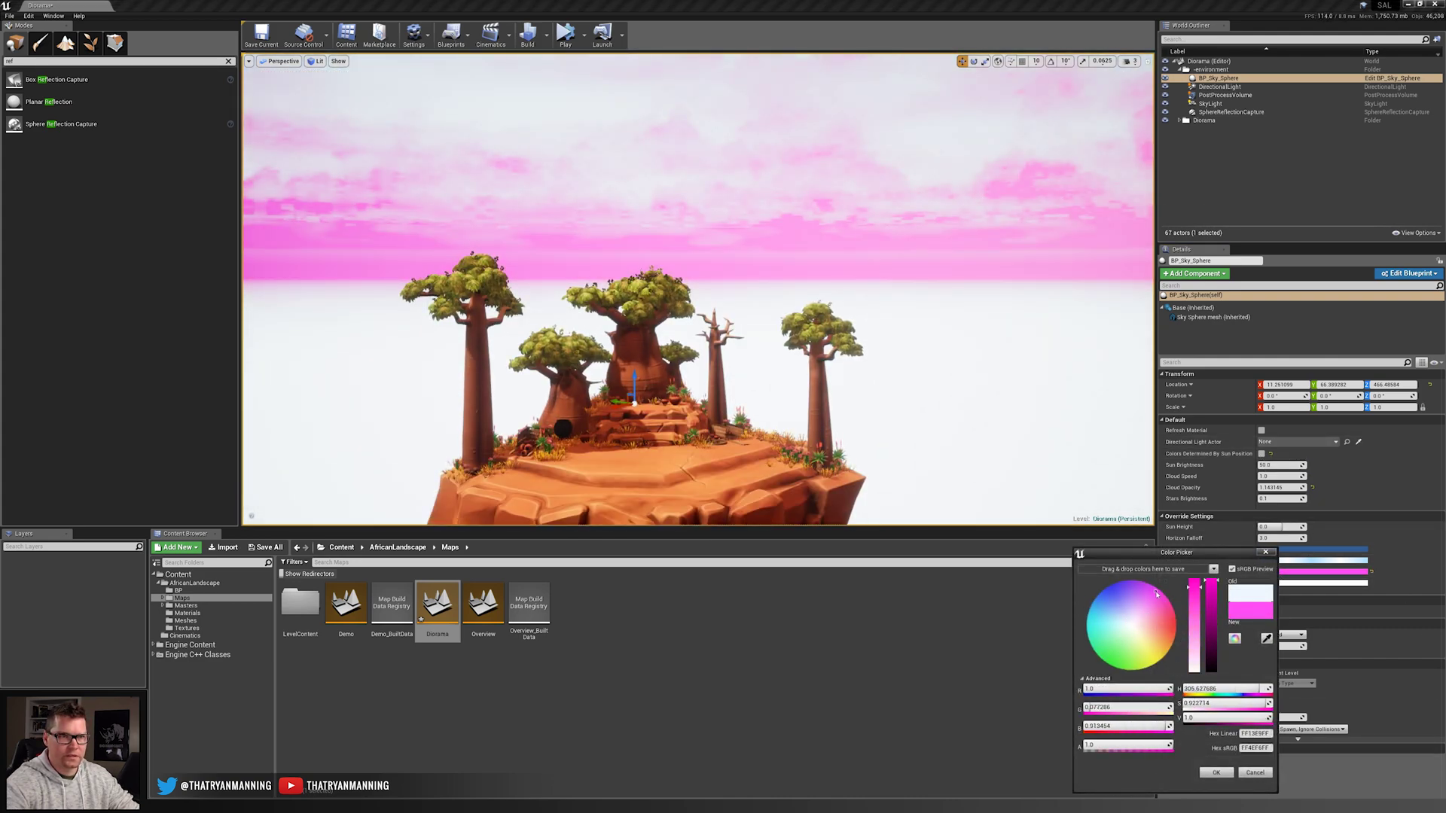
mouse_move(703, 288)
right_mouse_down()
mouse_move(865, 256)
mouse_move(717, 270)
right_mouse_up()
left_click(1255, 774)
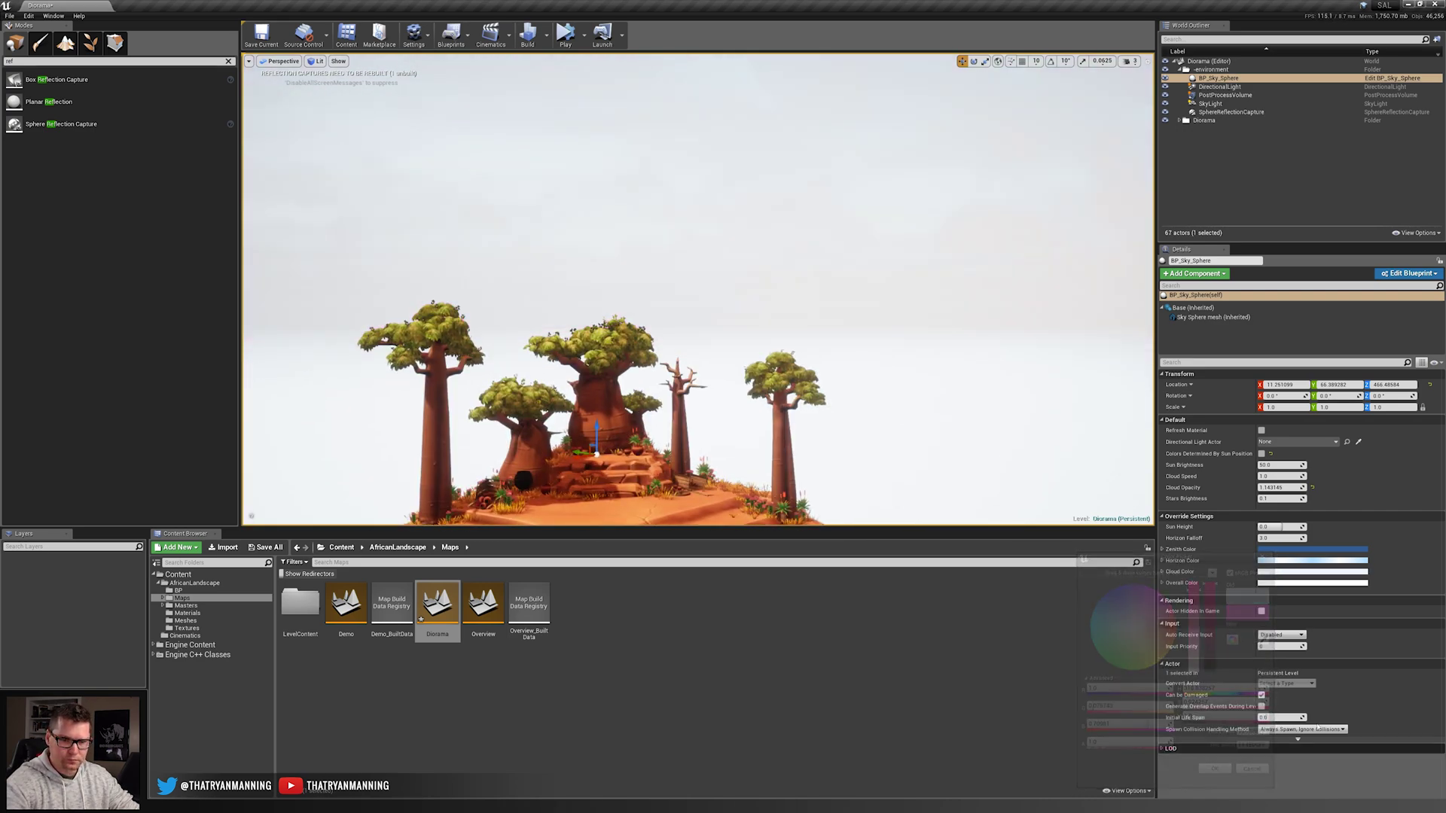
- Delete the original BP_Sky_Sphere and paste the copied one with the orange horizon color in its place
right_click_drag(753, 316, 670, 444)
key("w")
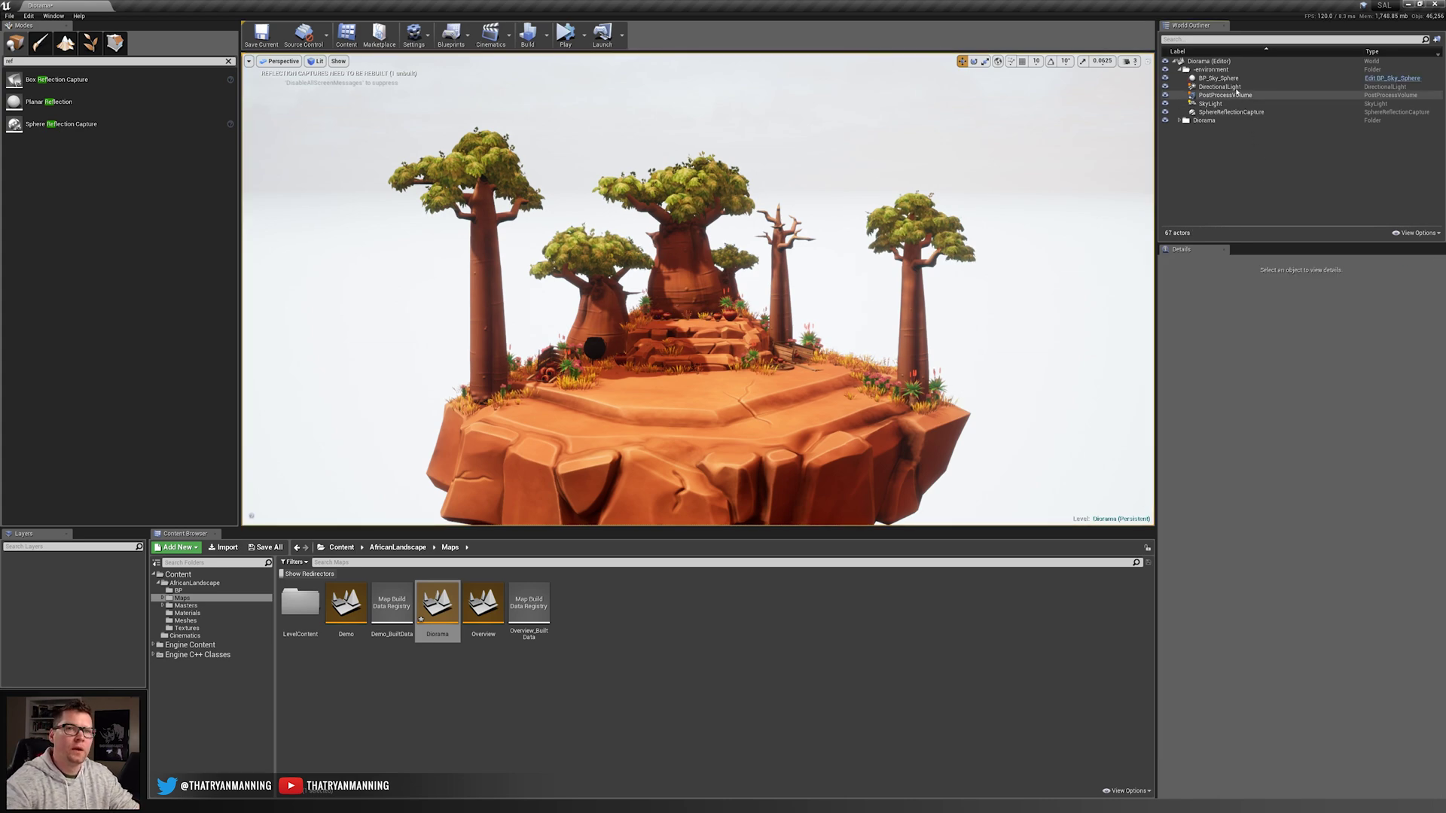
left_click(1232, 80)
key("Delete")
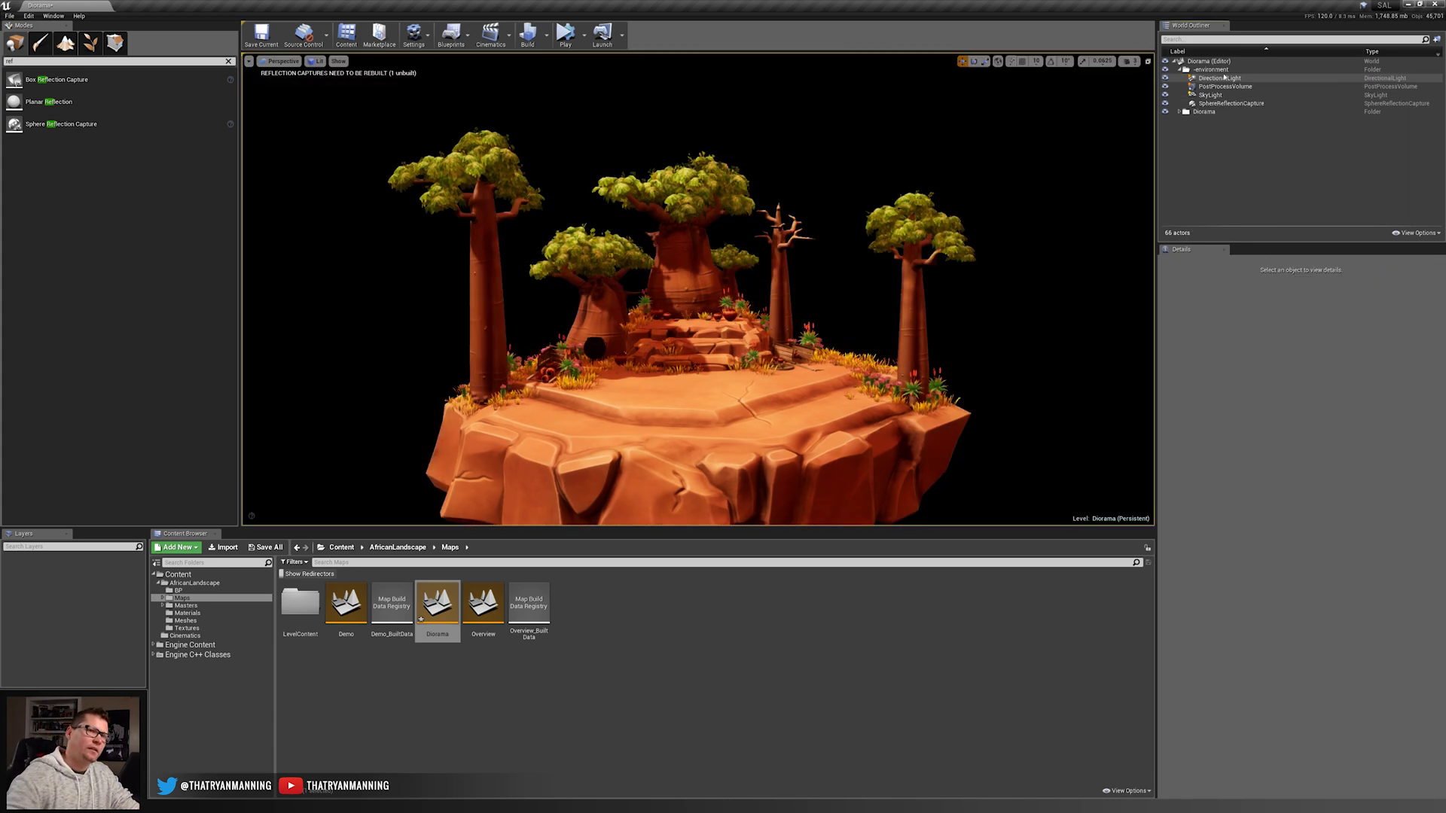
right_click(780, 184)
key("Escape")
key("ctrl+z")
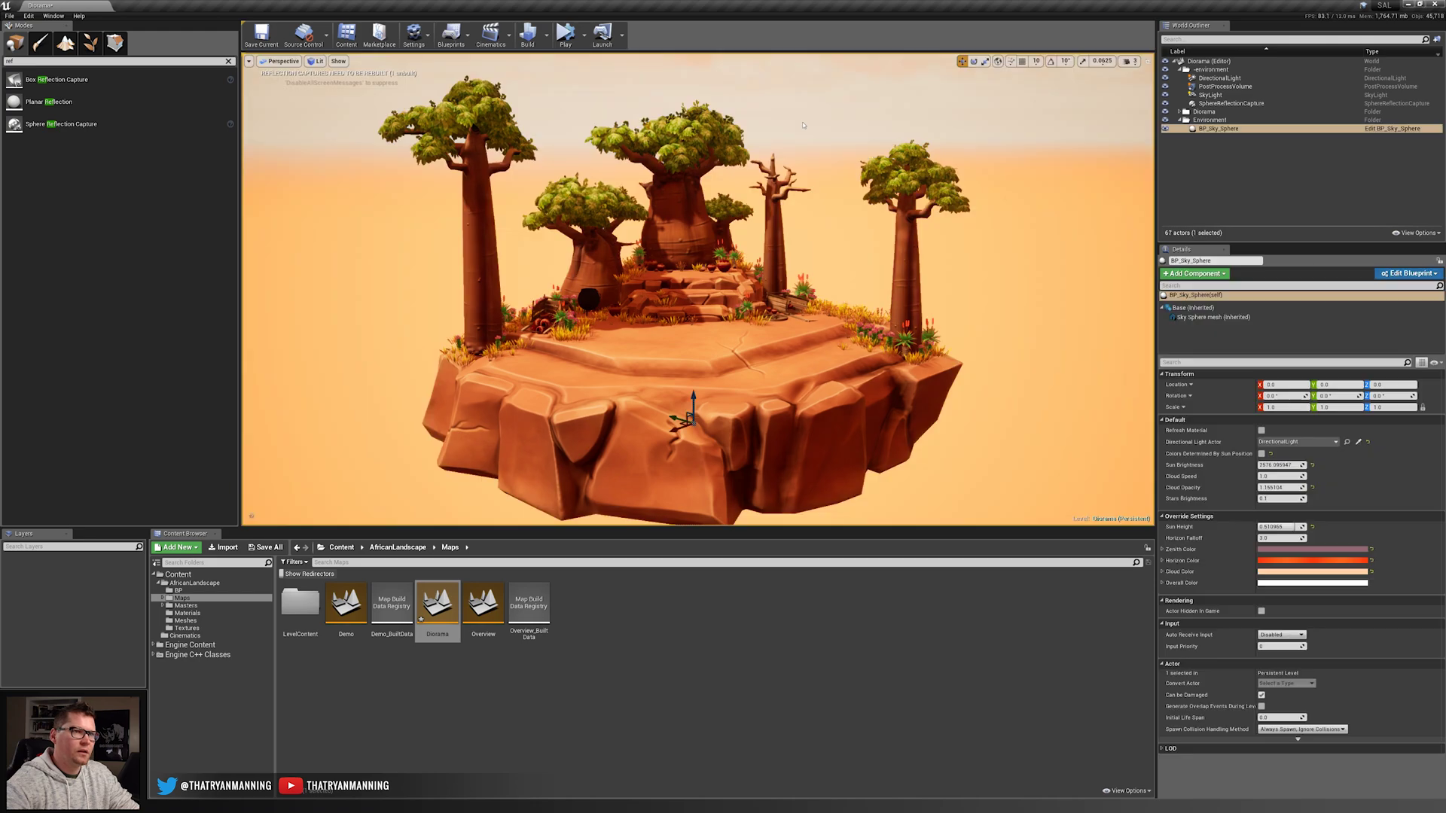
- Check the new sky around the diorama and move the pasted BP_Sky_Sphere into the folder with the other lighting actors
key("w")
right_click_drag(865, 252, 860, 229)
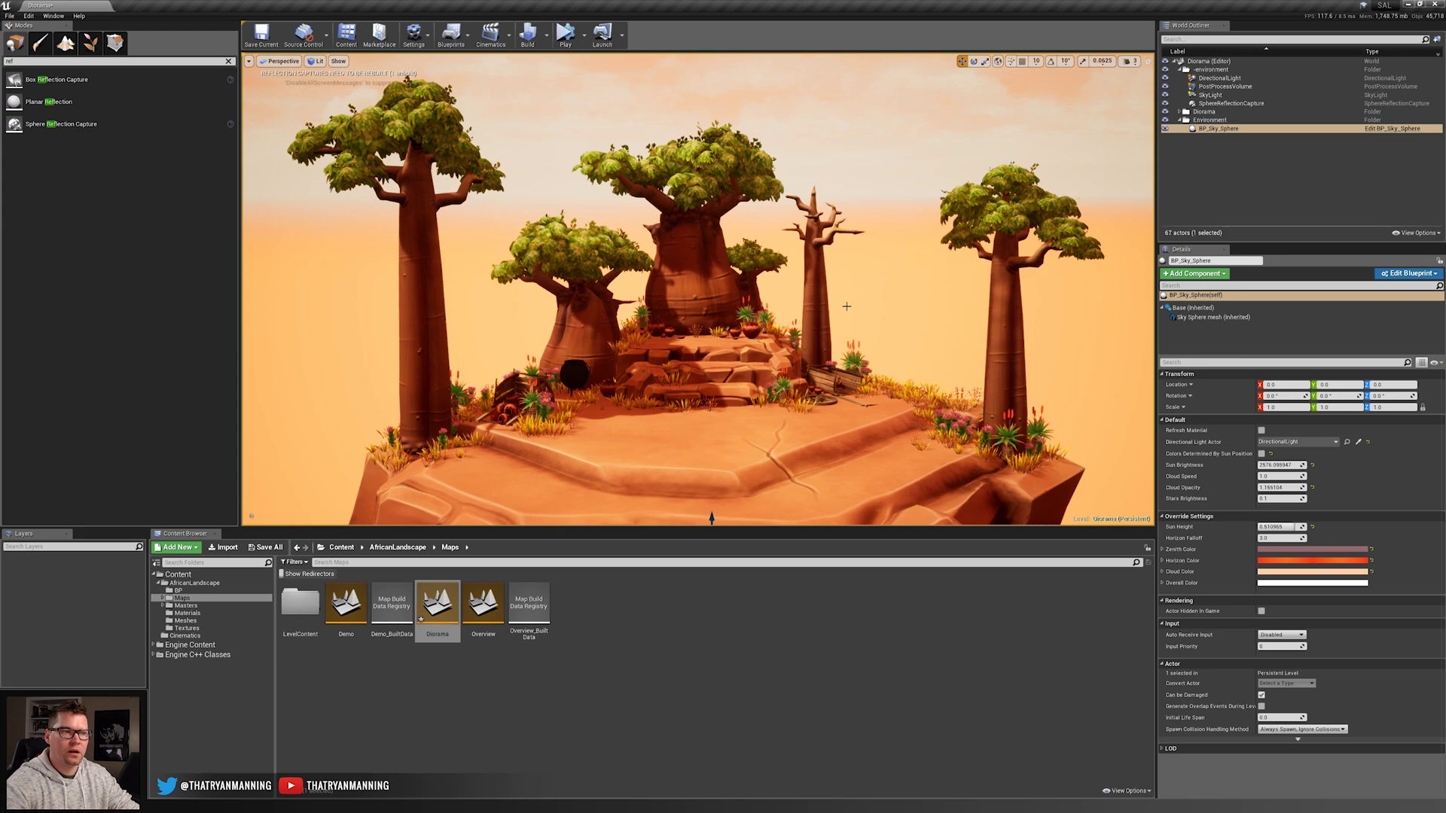
right_click_drag(846, 306, 961, 228)
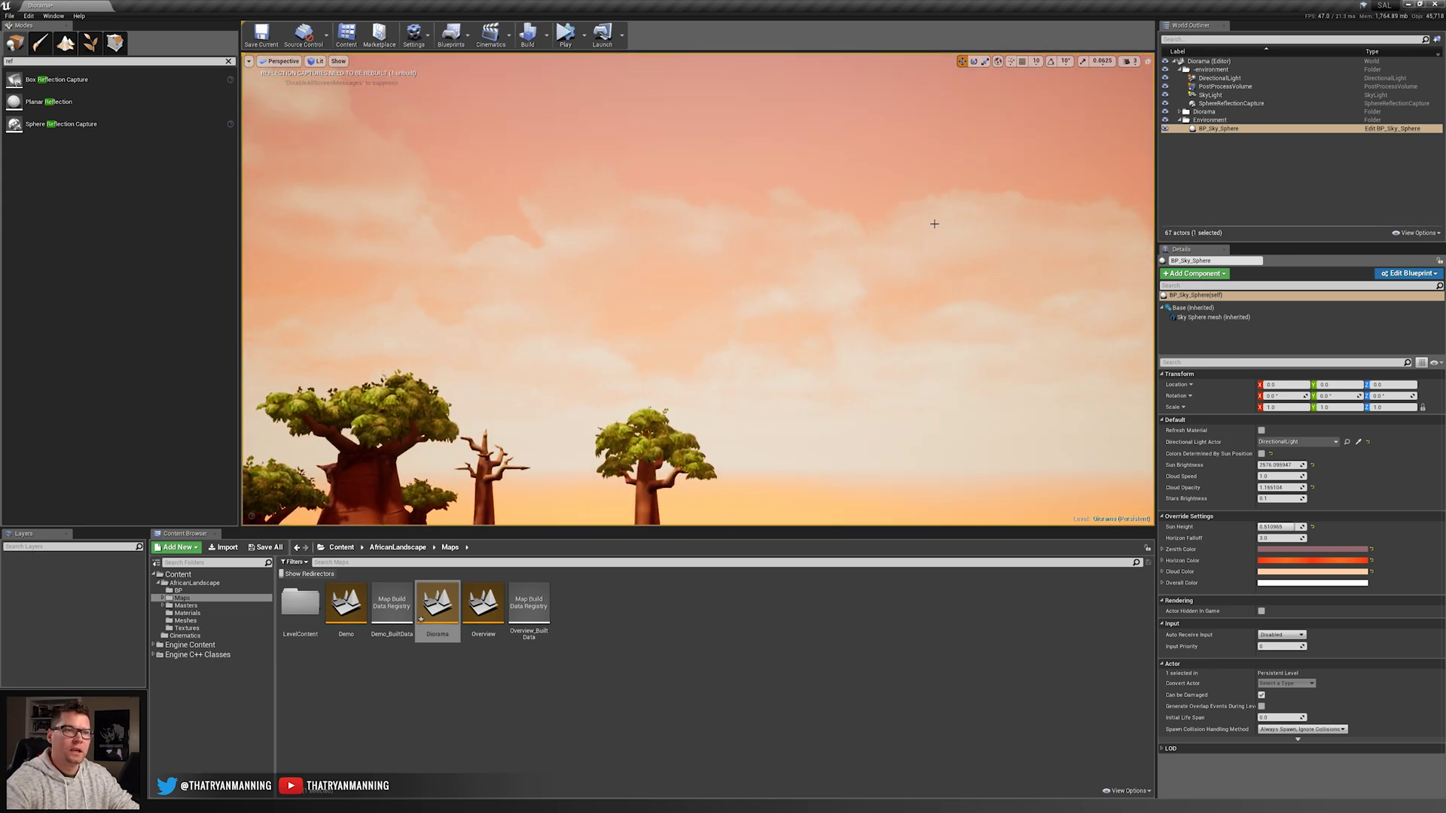
right_click_drag(879, 248, 793, 294)
key("w")
right_click_drag(889, 351, 890, 362)
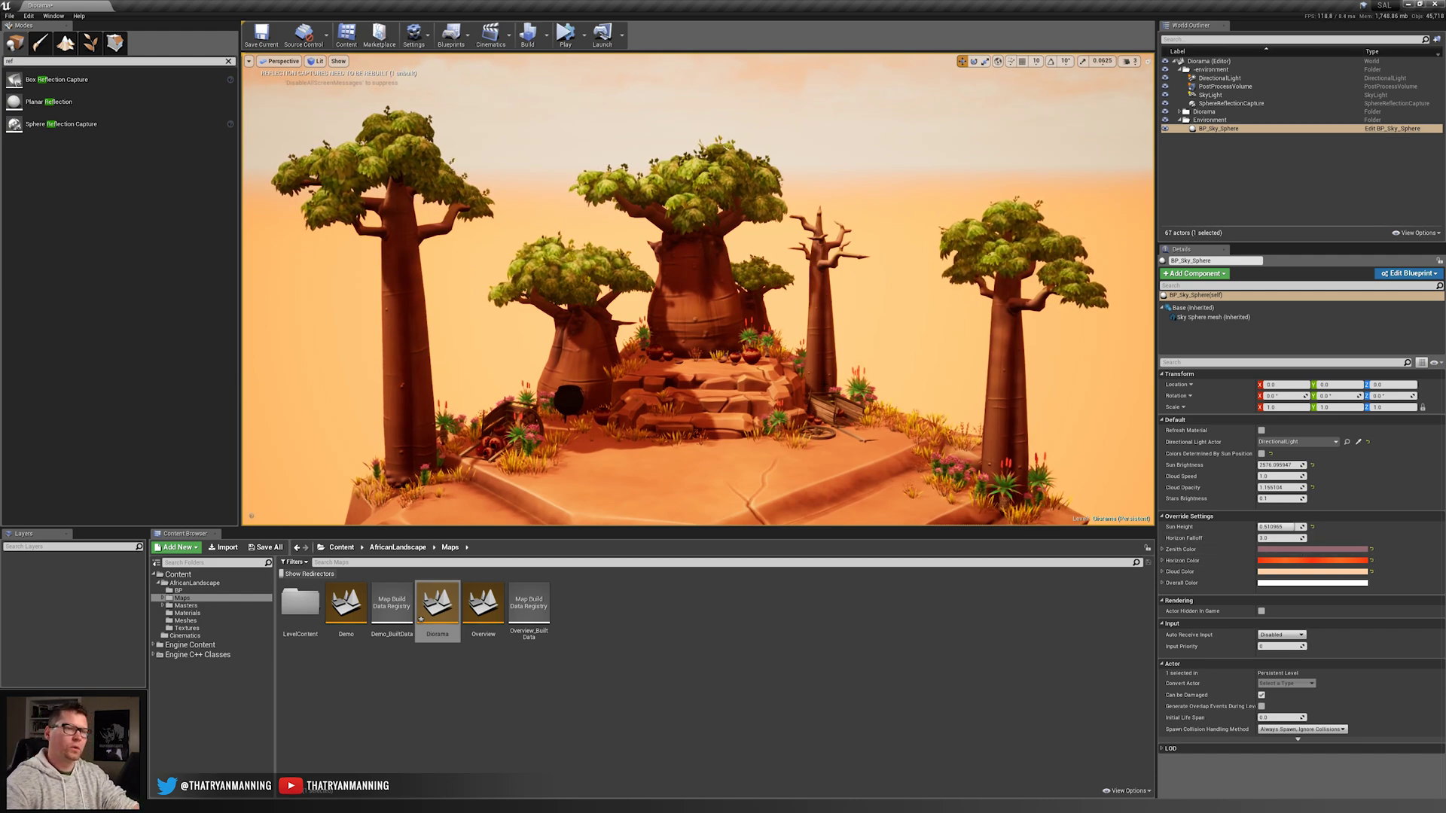
left_click_drag(1214, 128, 1210, 70)
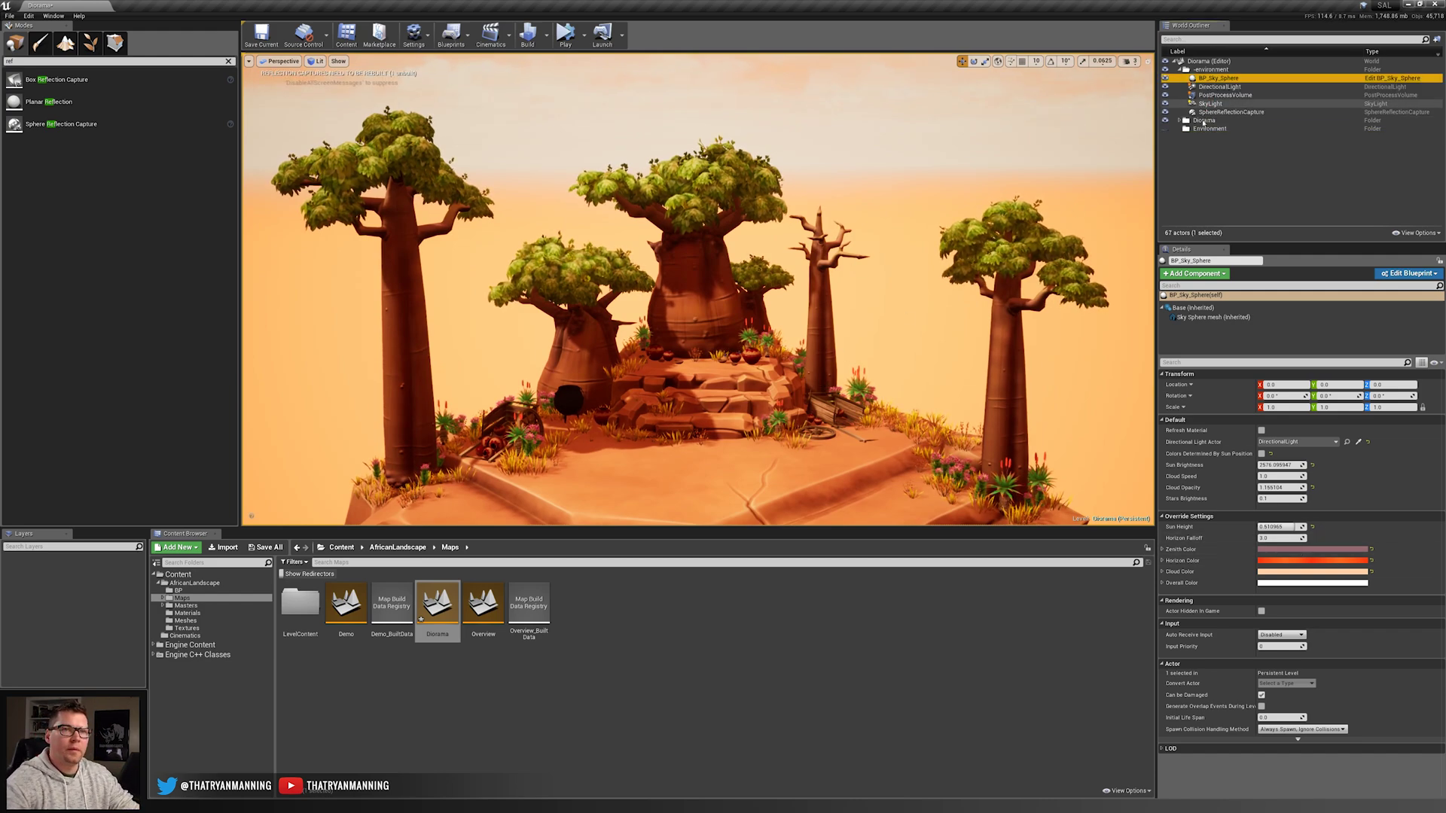
- Try to delete the empty Environment folder and reselect BP_Sky_Sphere
left_click(1202, 129)
right_click(1187, 129)
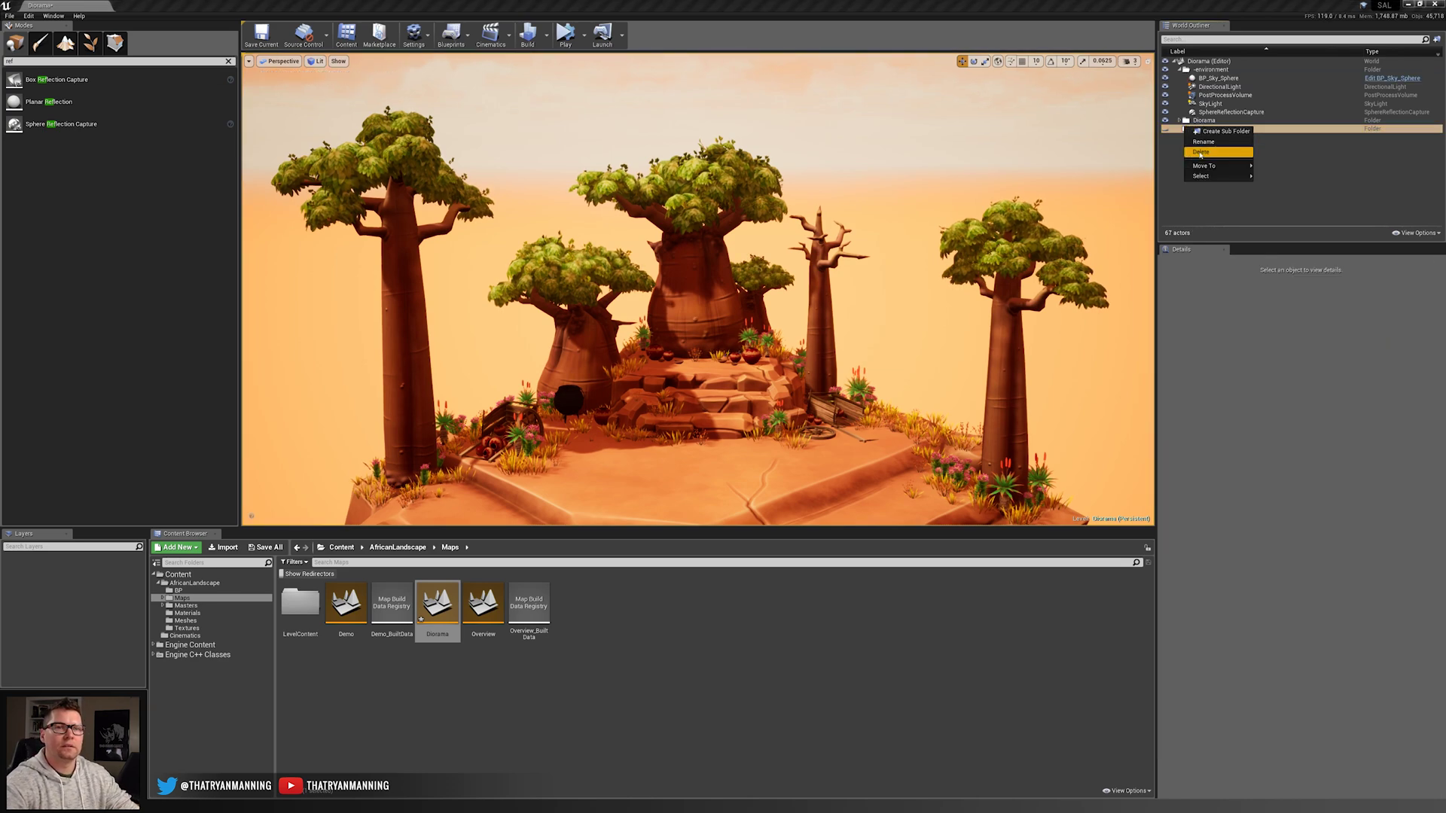
left_click(1209, 79)
left_click(1209, 78)
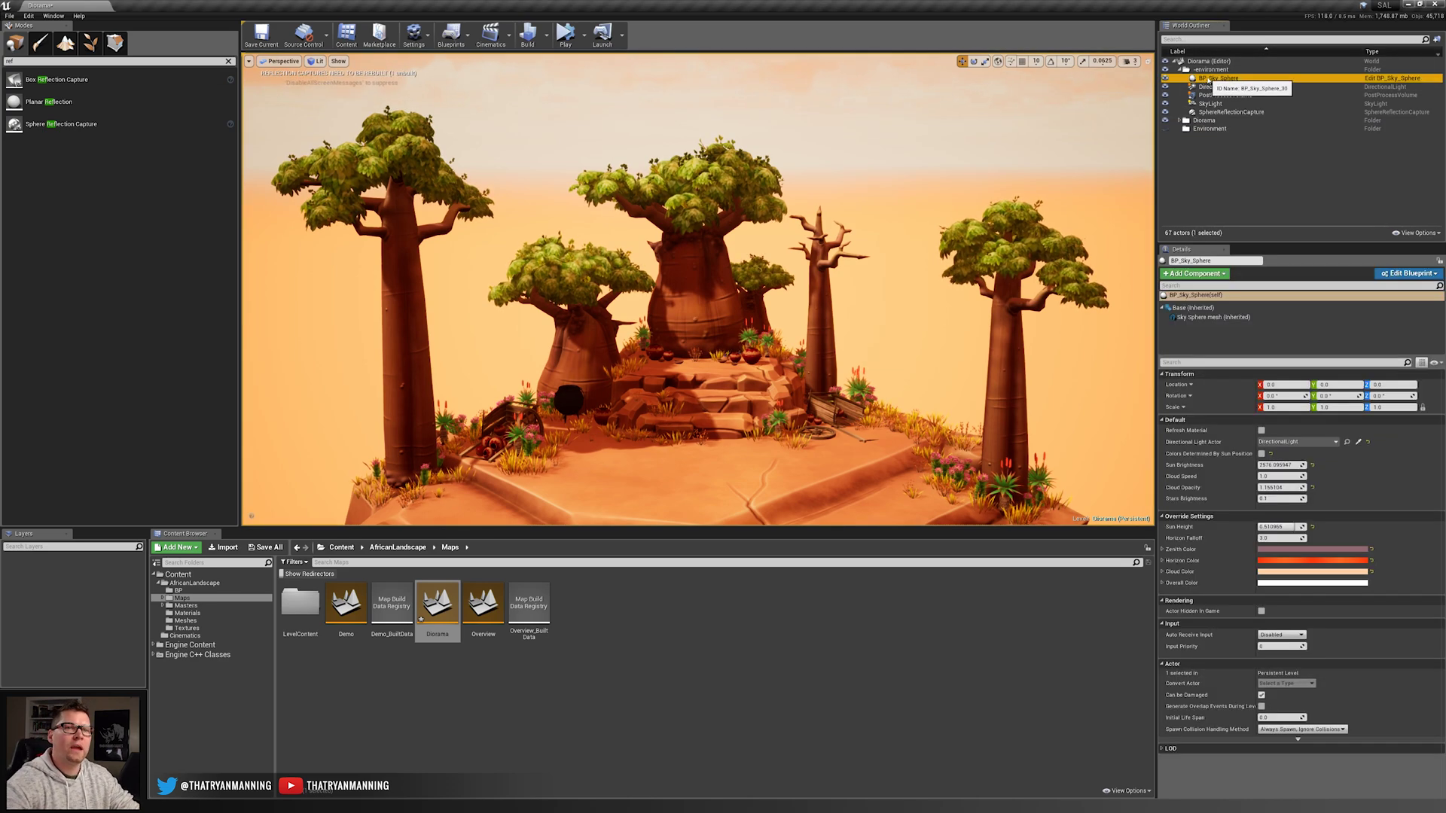
- Save the level and recapture the scene for the SkyLight
right_click_drag(714, 296, 714, 296)
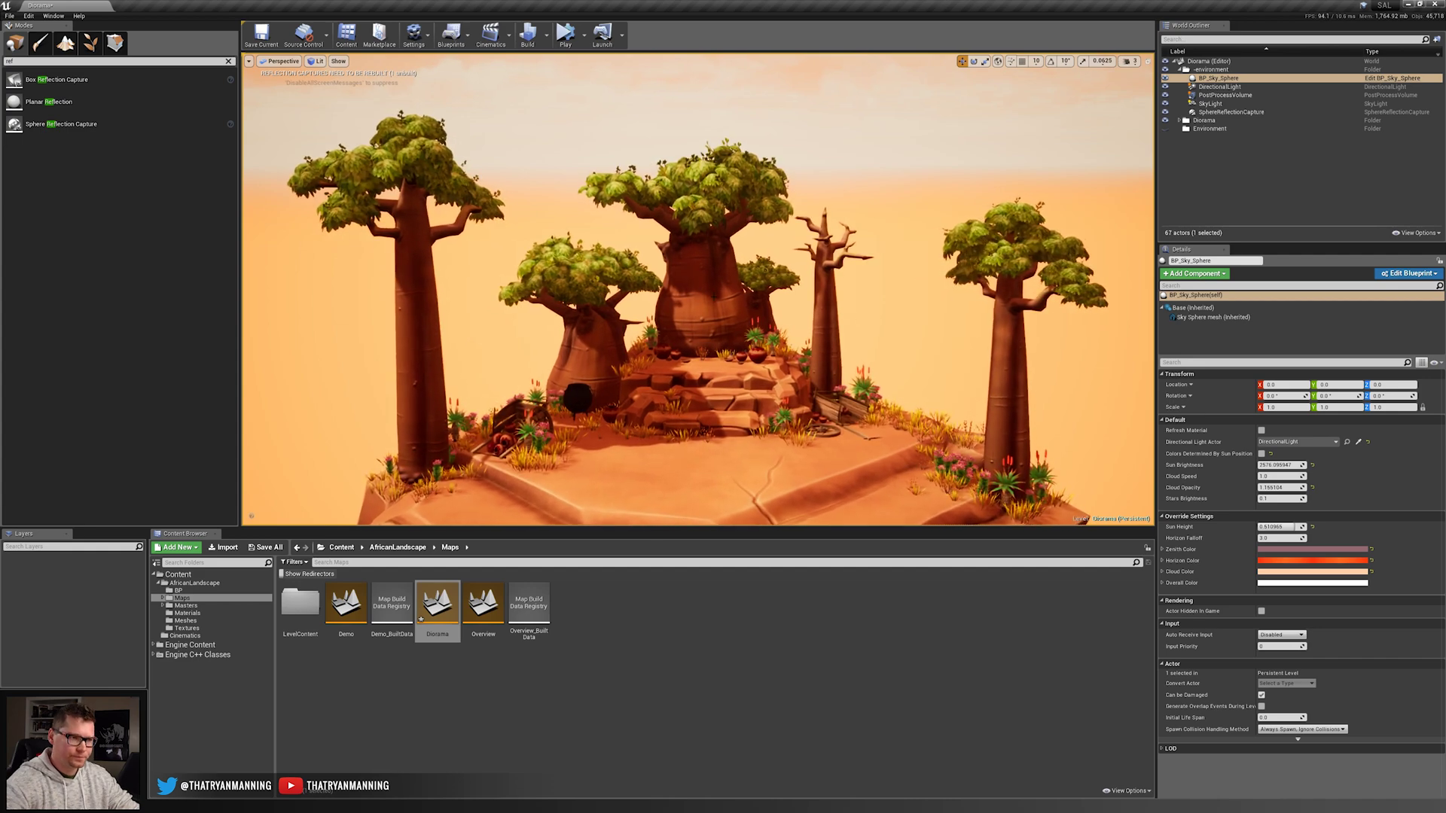
key("ctrl+s")
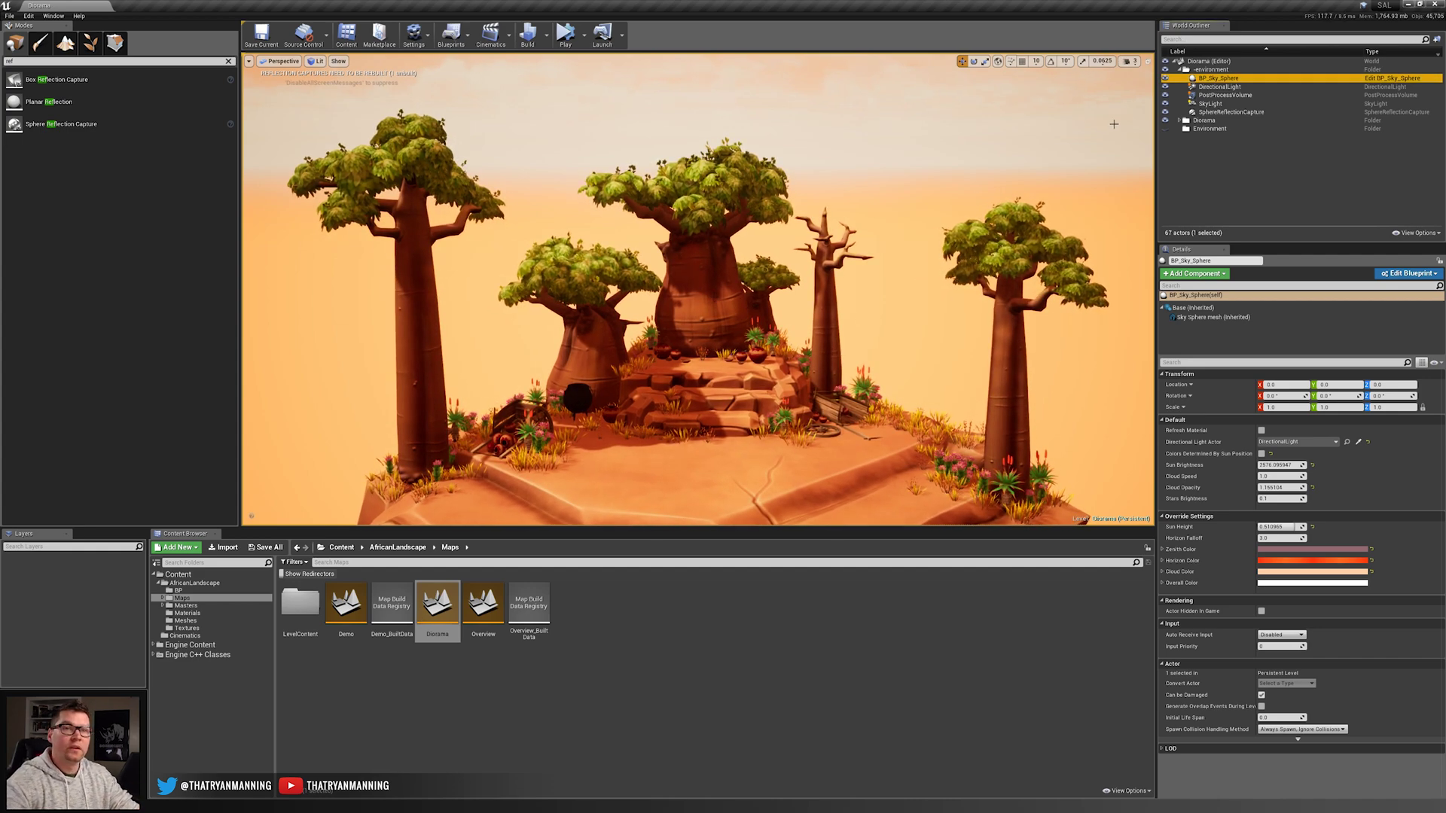
left_click(1185, 103)
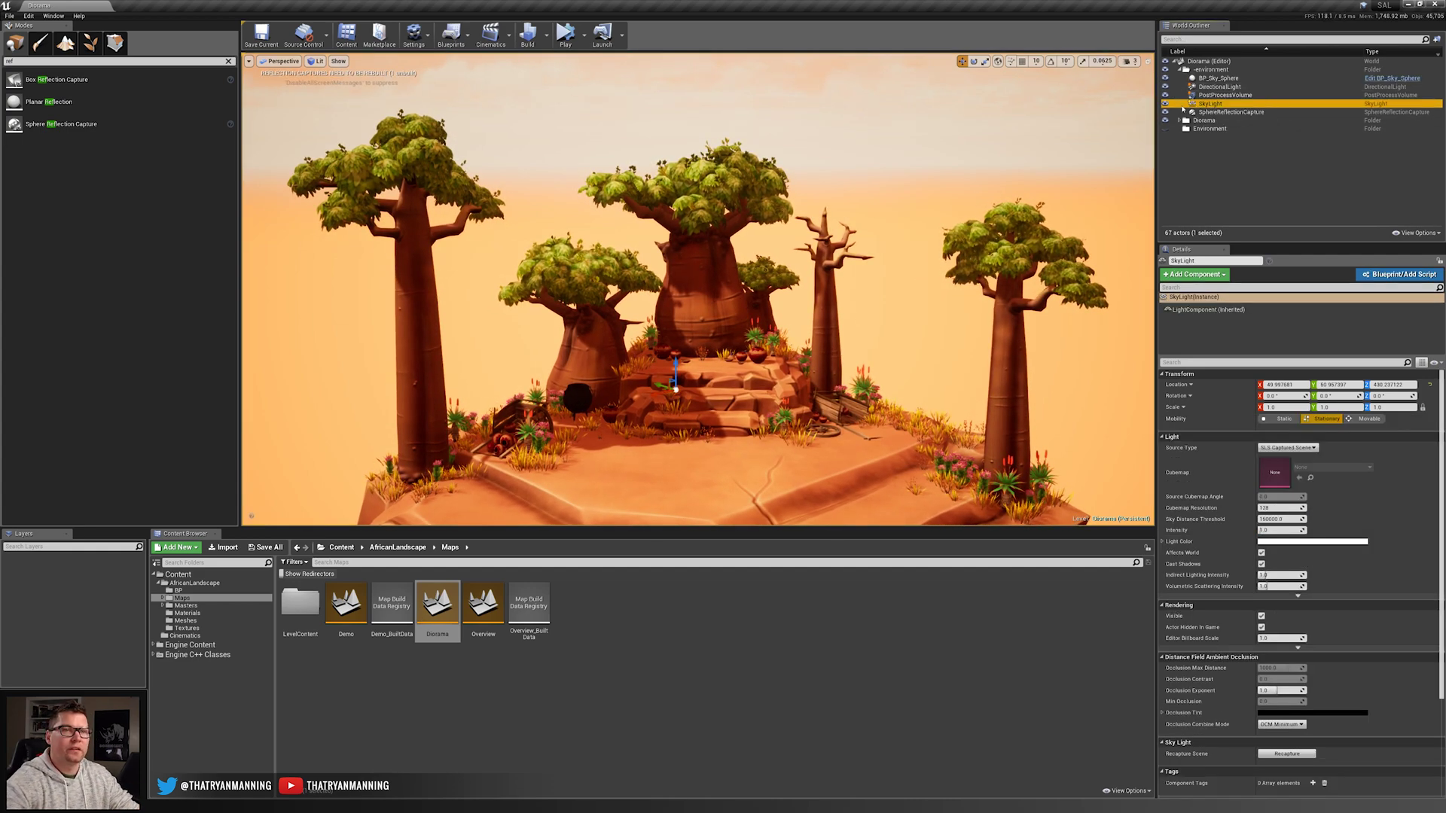
left_click(1282, 754)
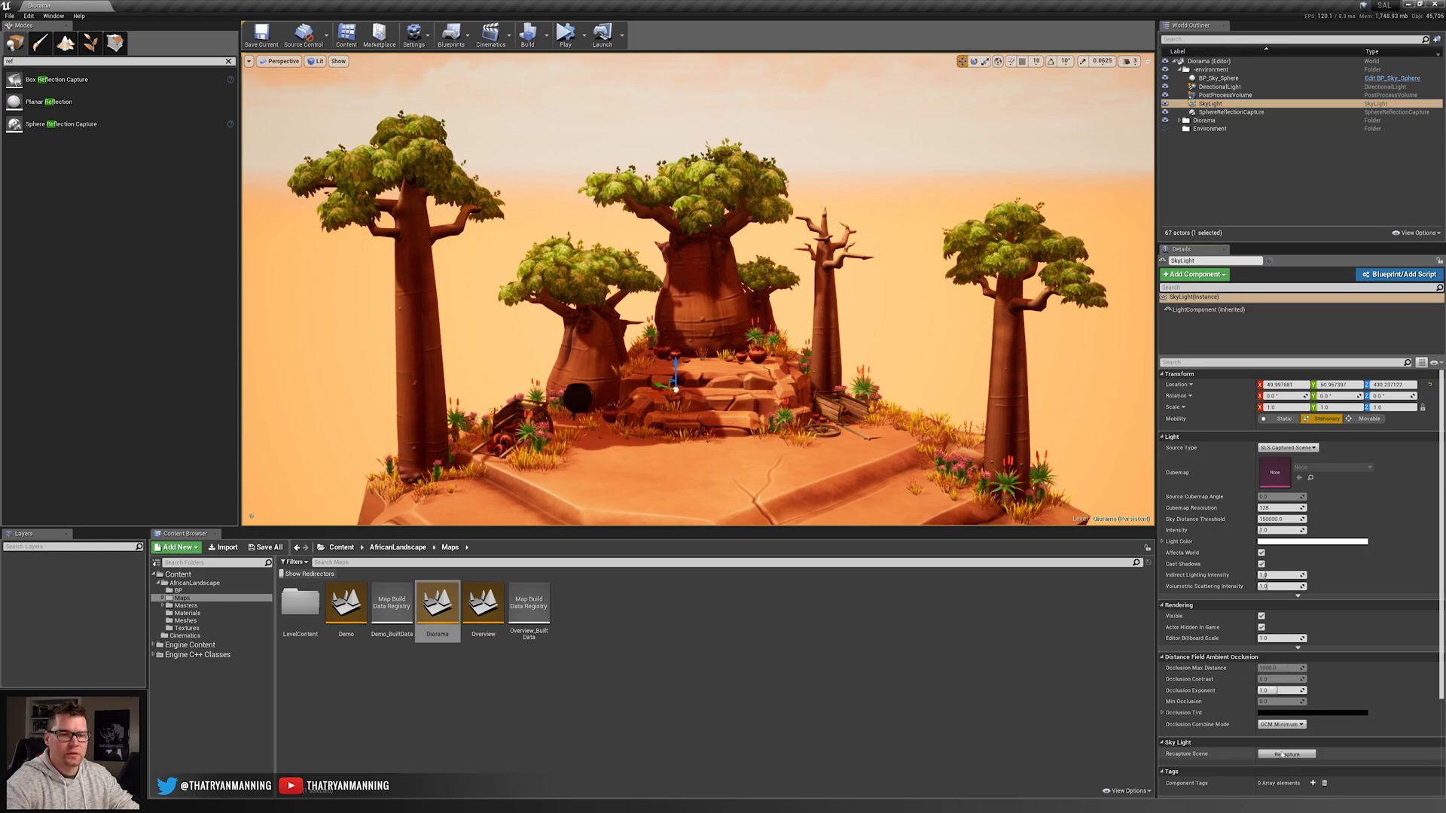
right_click_drag(753, 316, 753, 300)
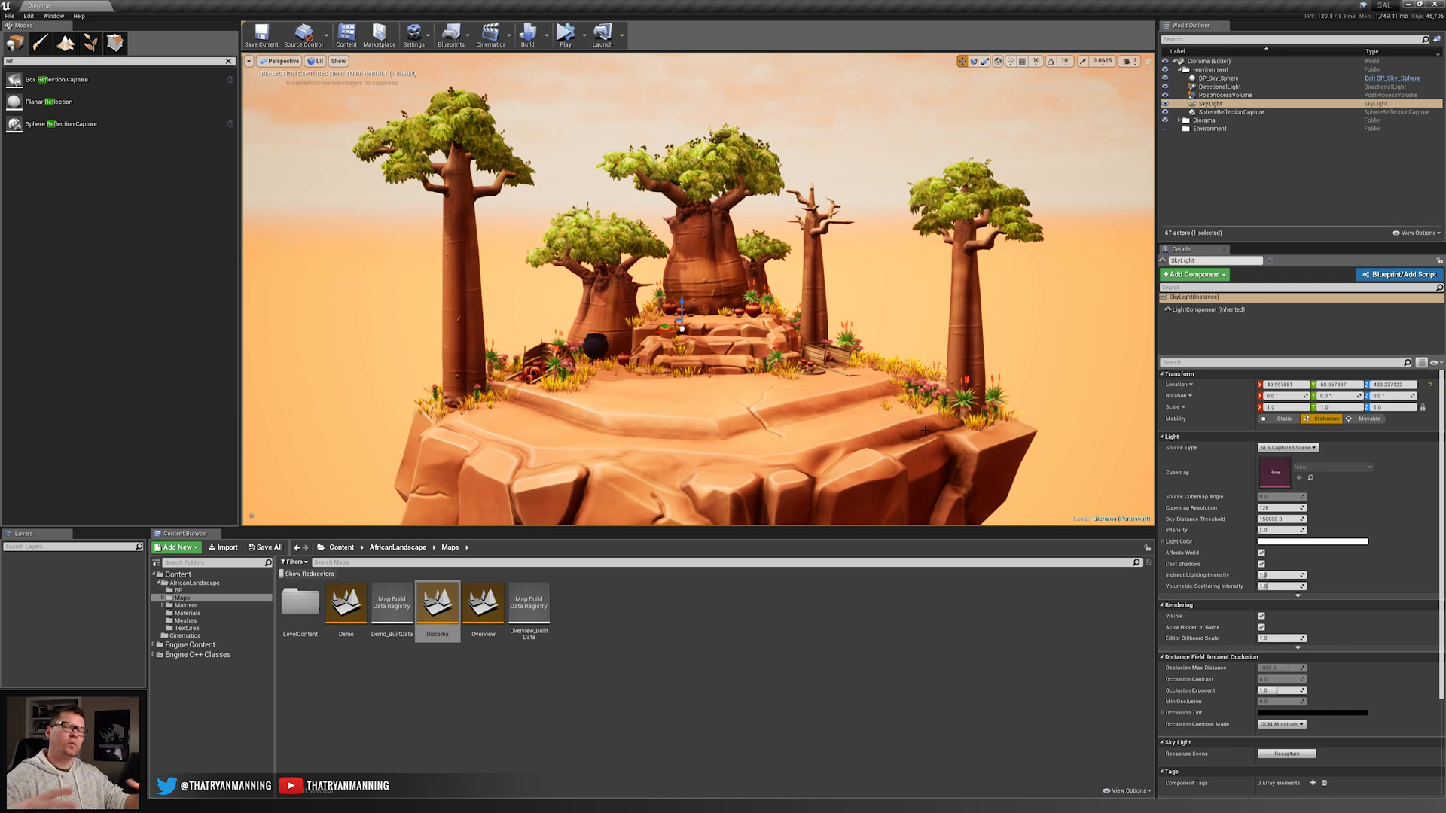
- Try a higher intensity on the SkyLight, reset the intensity to its default, and save the level
left_click(886, 274)
scroll(888, 269, "up", 3)
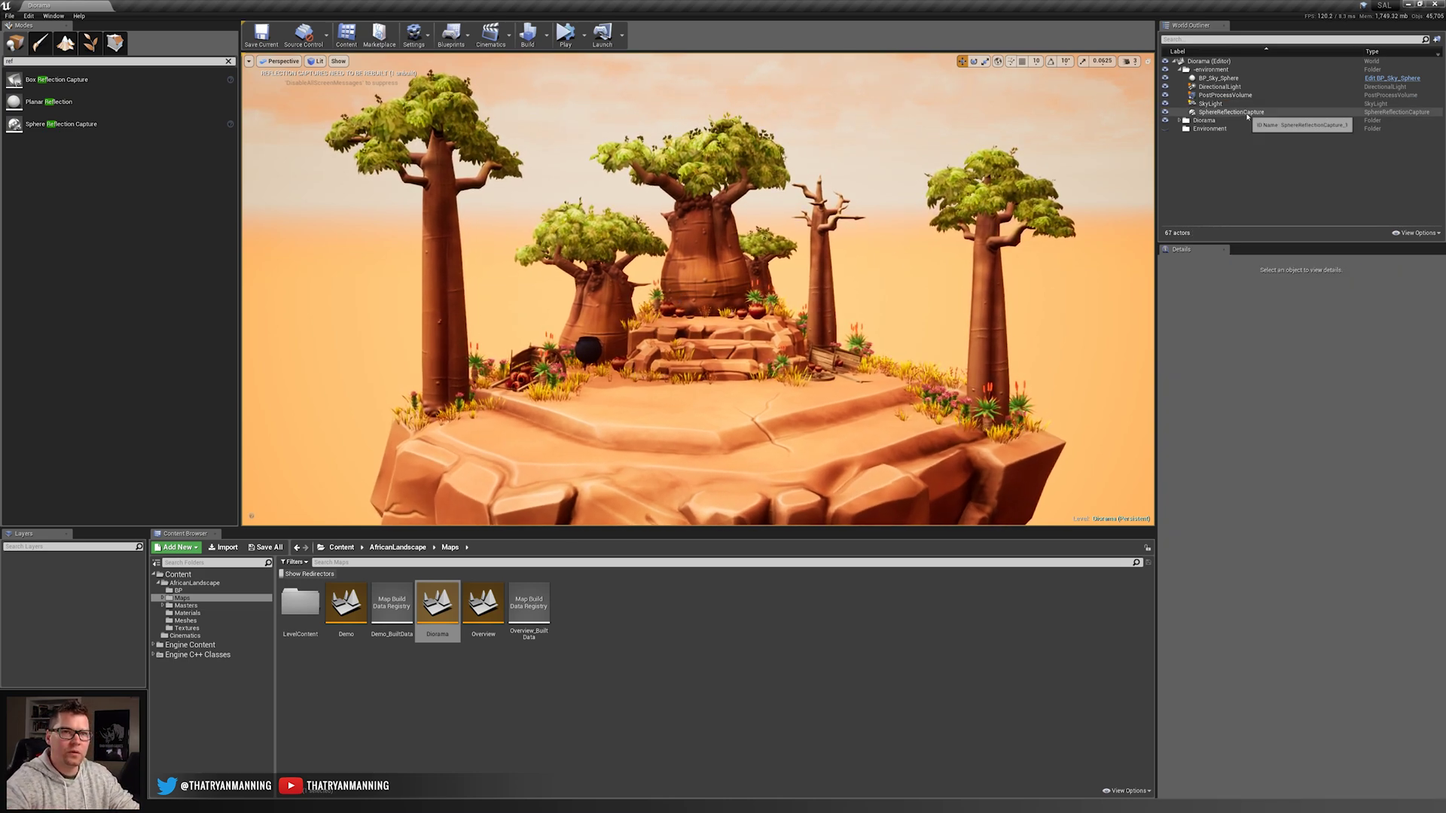
left_click(1210, 104)
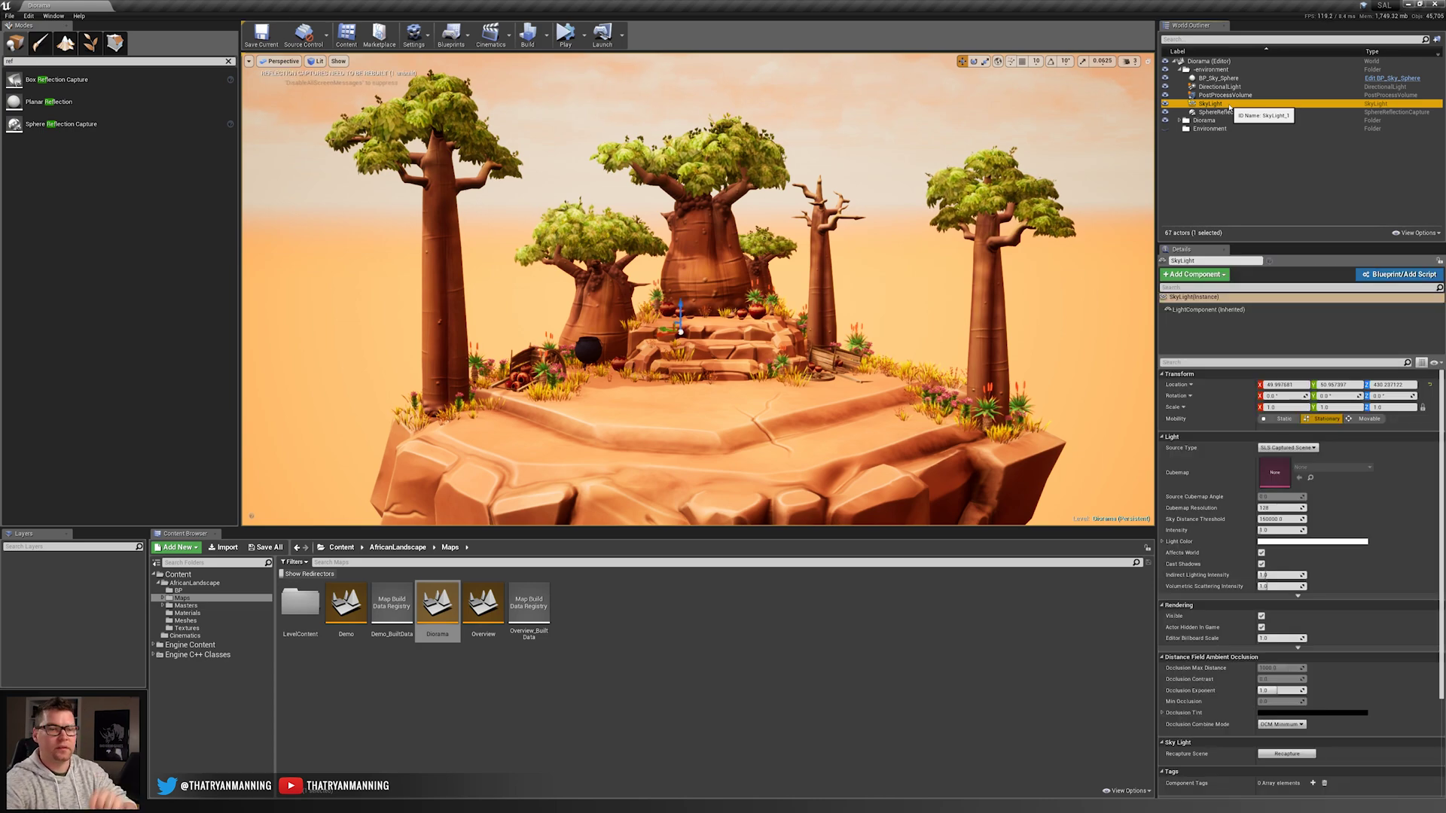
key("w")
right_click_drag(836, 295, 835, 317)
mouse_move(1281, 530)
left_mouse_down()
mouse_move(1326, 530)
mouse_move(1259, 531)
mouse_move(1300, 531)
left_mouse_up()
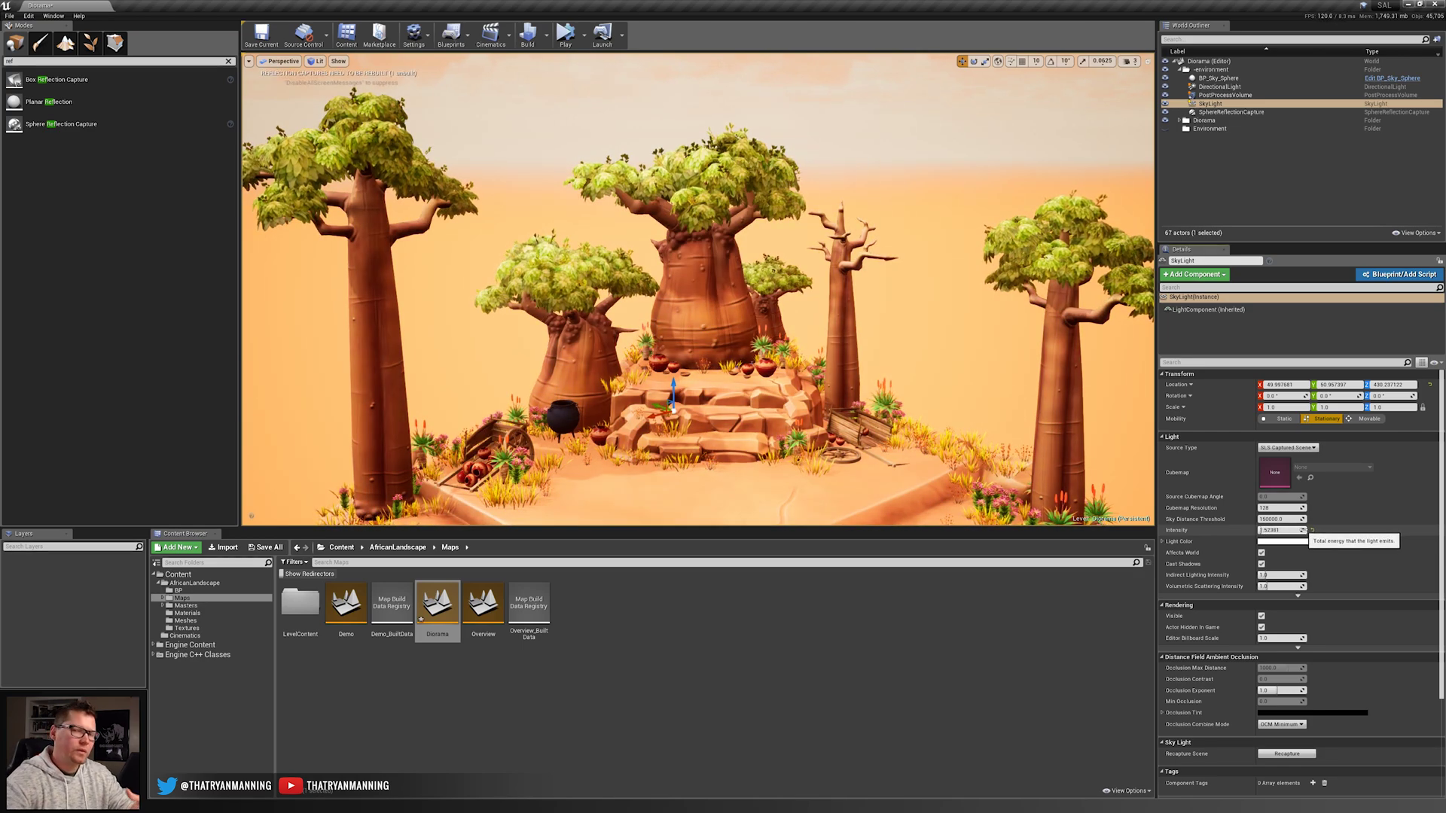
left_click(1315, 531)
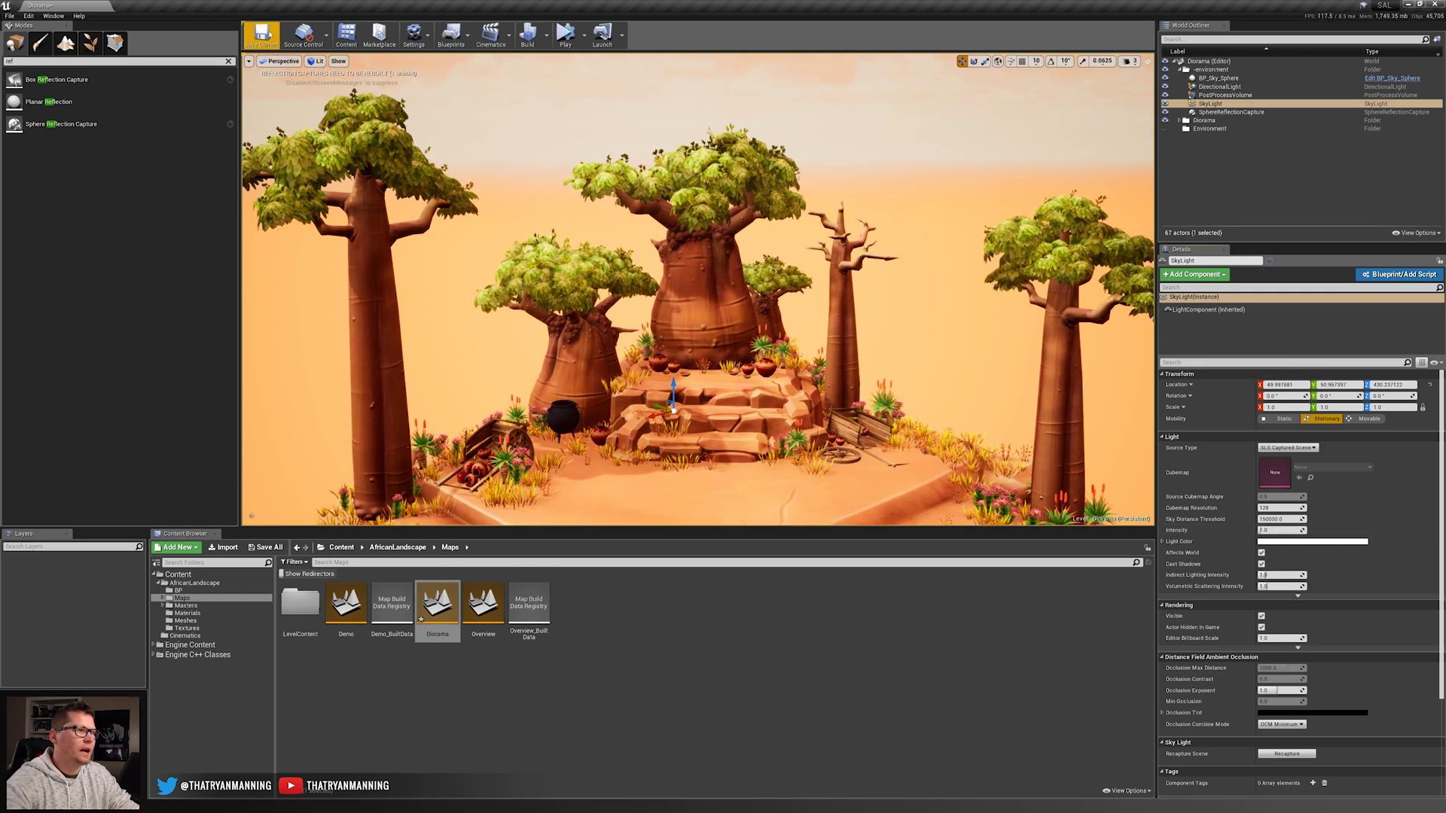
left_click(262, 34)
- Hide the DirectionalLight and BP_Sky_Sphere, and vary the SkyLight intensity to test its contribution on its own
left_click(1272, 87)
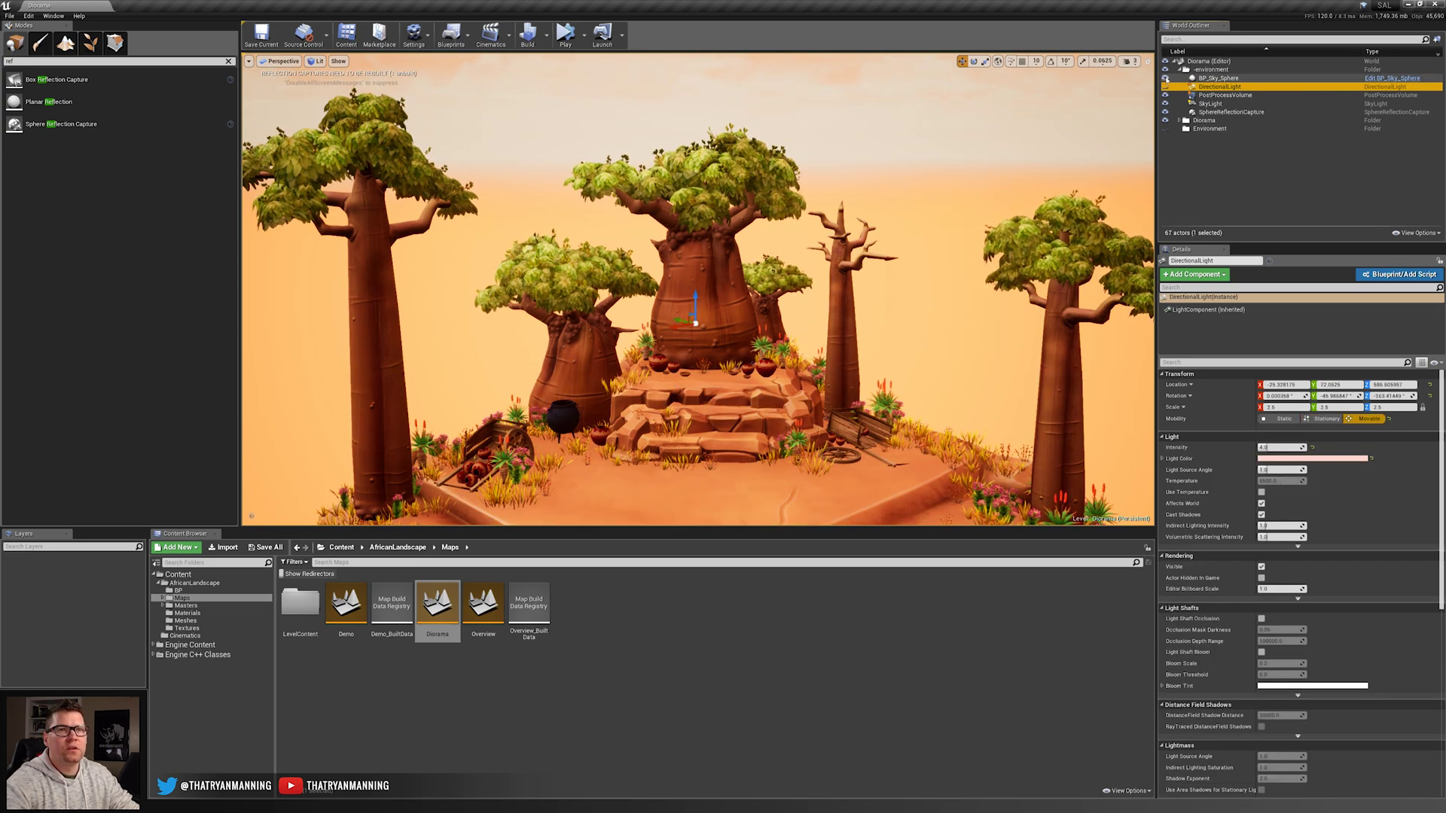
left_click(1165, 79)
right_click_drag(980, 226, 979, 291)
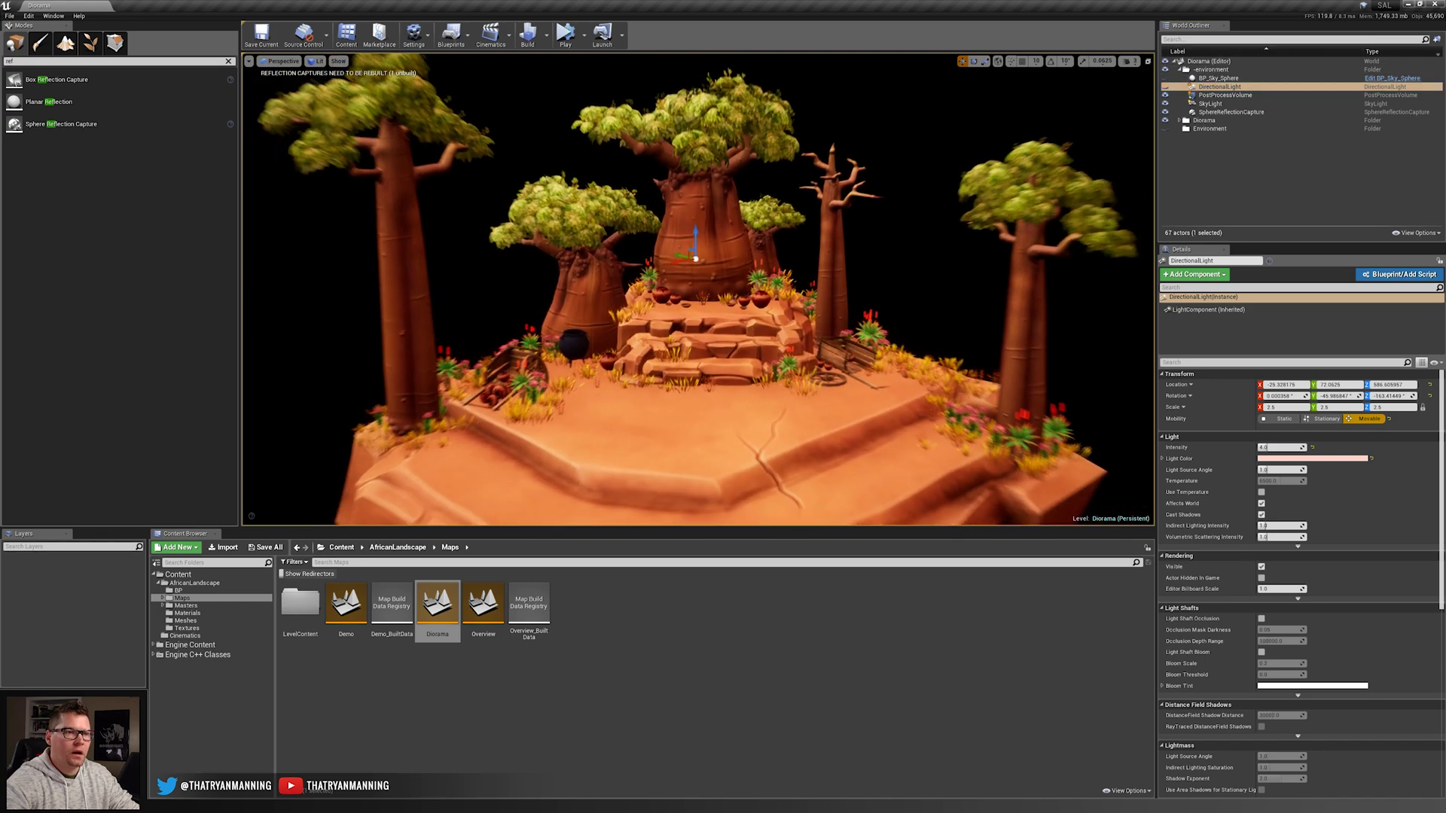
key("s")
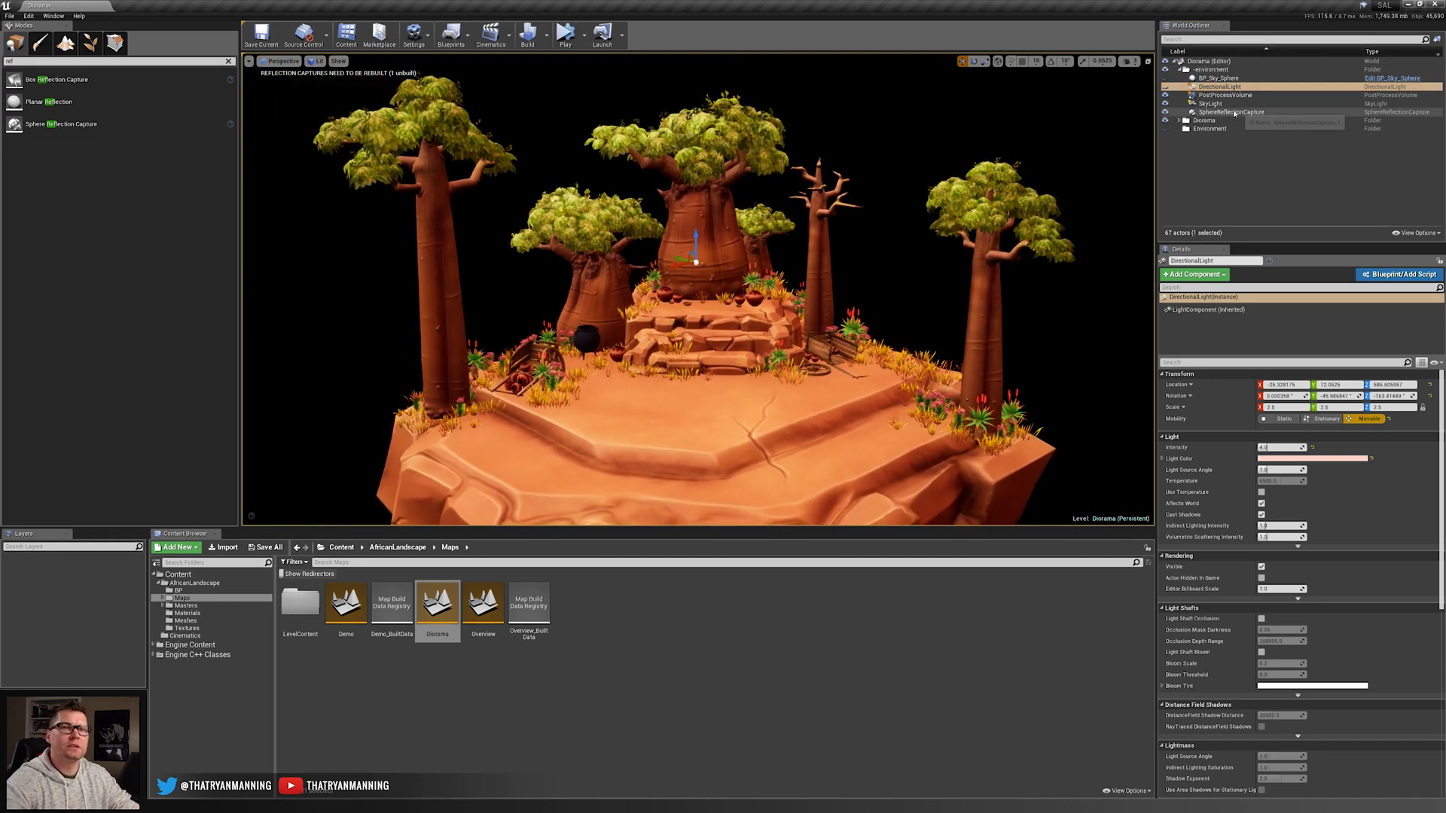
left_click(1210, 103)
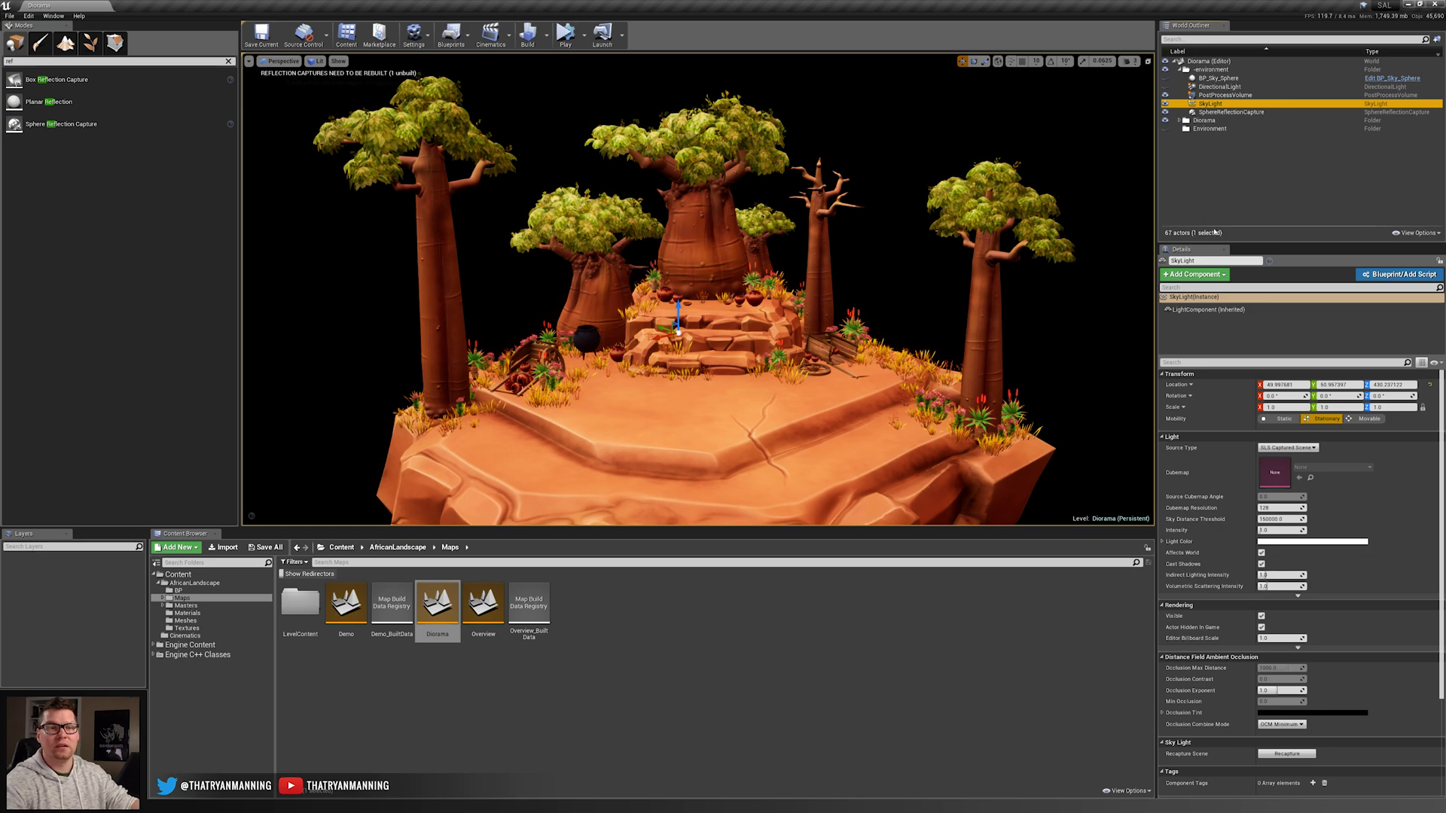
left_click_drag(1273, 530, 1243, 530)
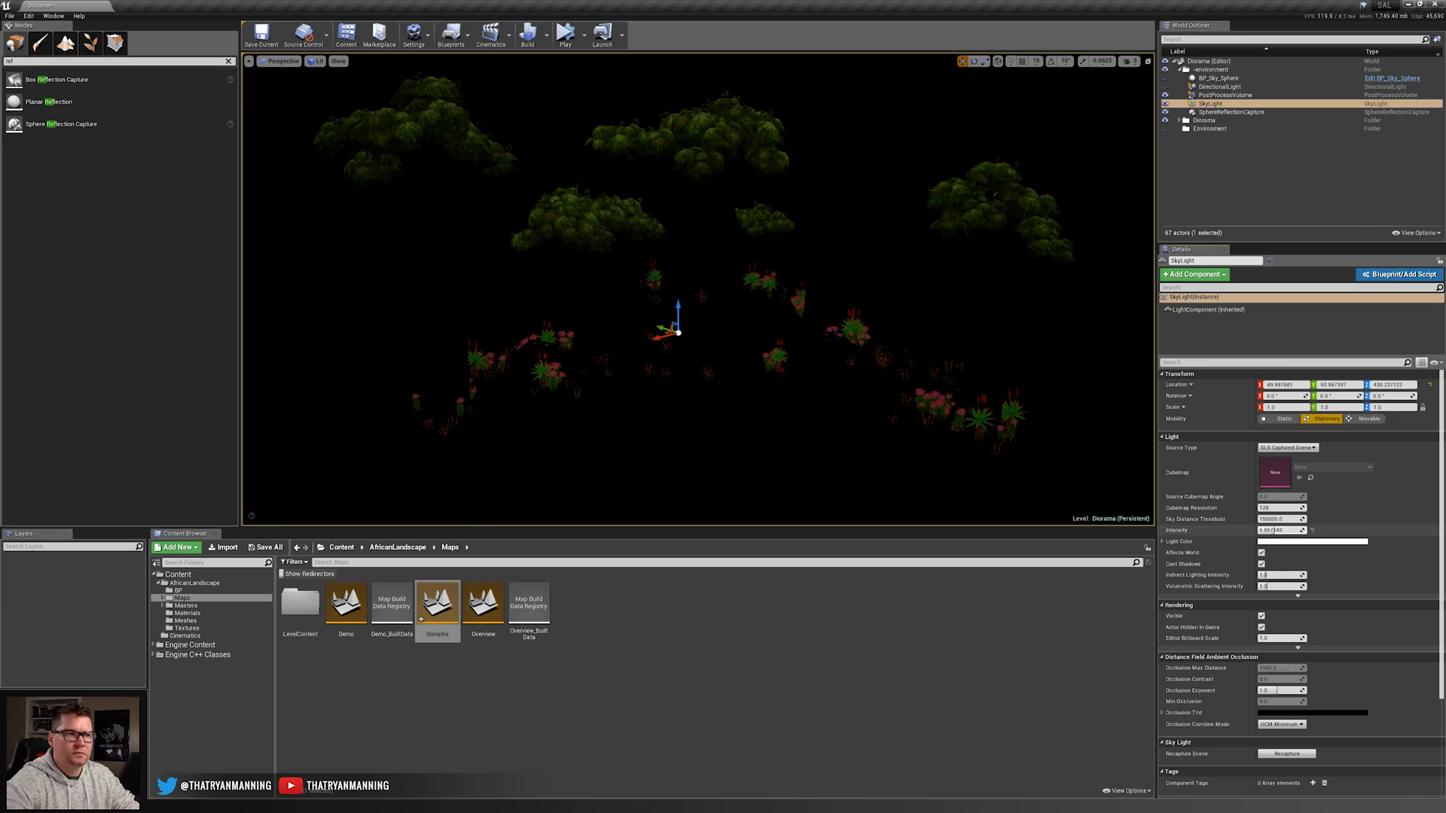
left_click_drag(1284, 531, 1273, 530)
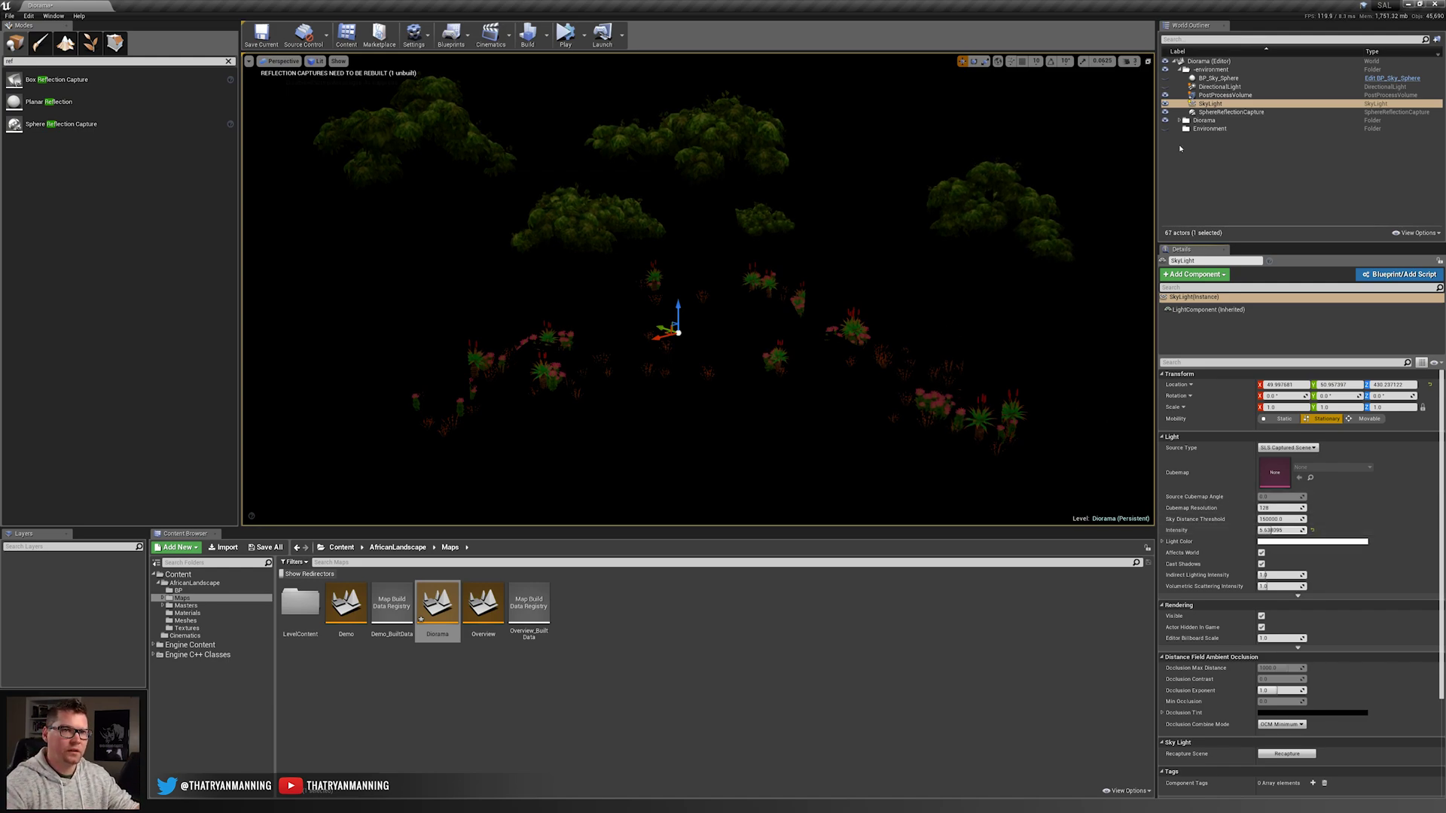
- Unhide BP_Sky_Sphere and the DirectionalLight, and recapture the scene for the SkyLight
left_click(1165, 78)
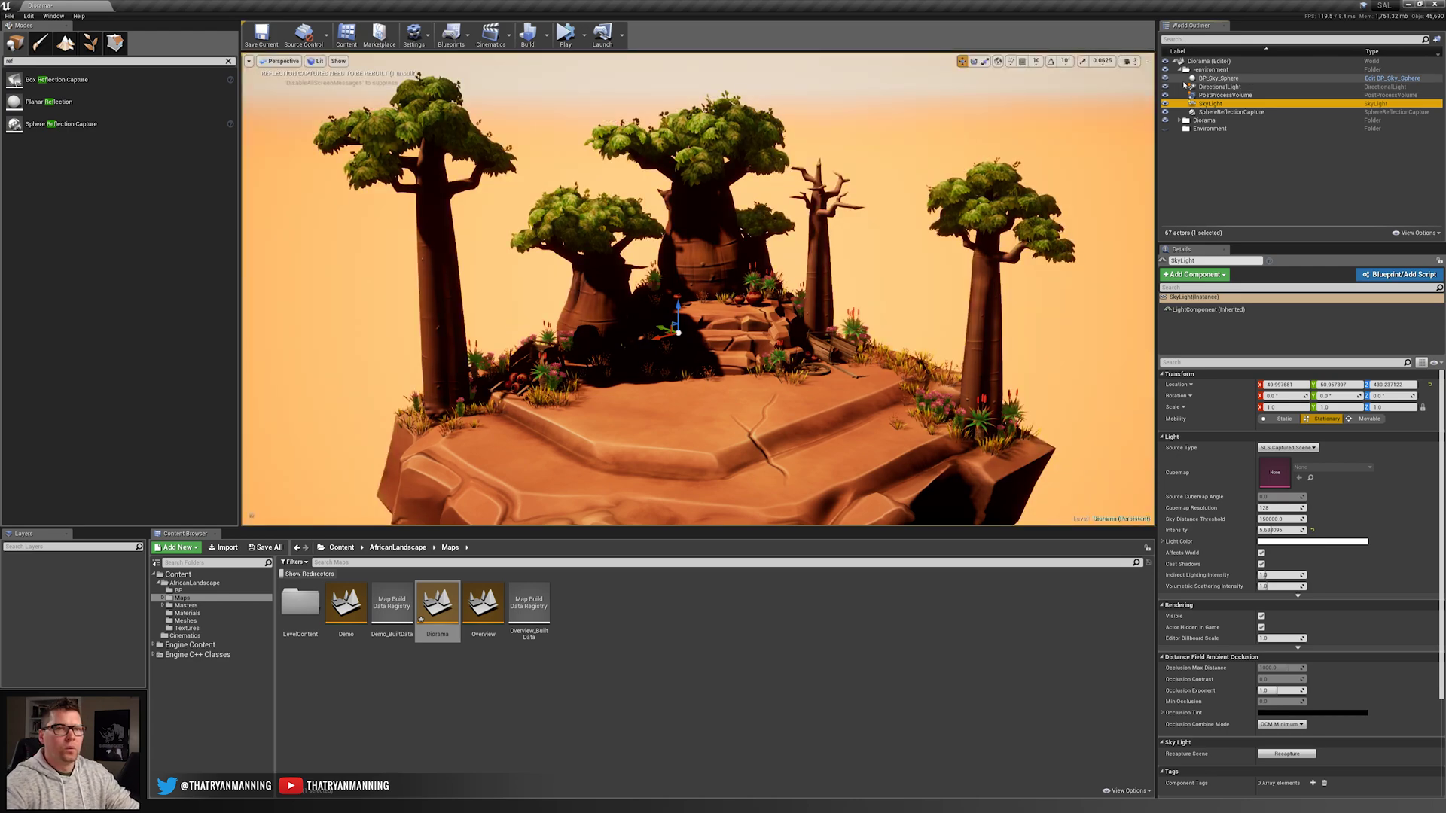
left_click(1278, 756)
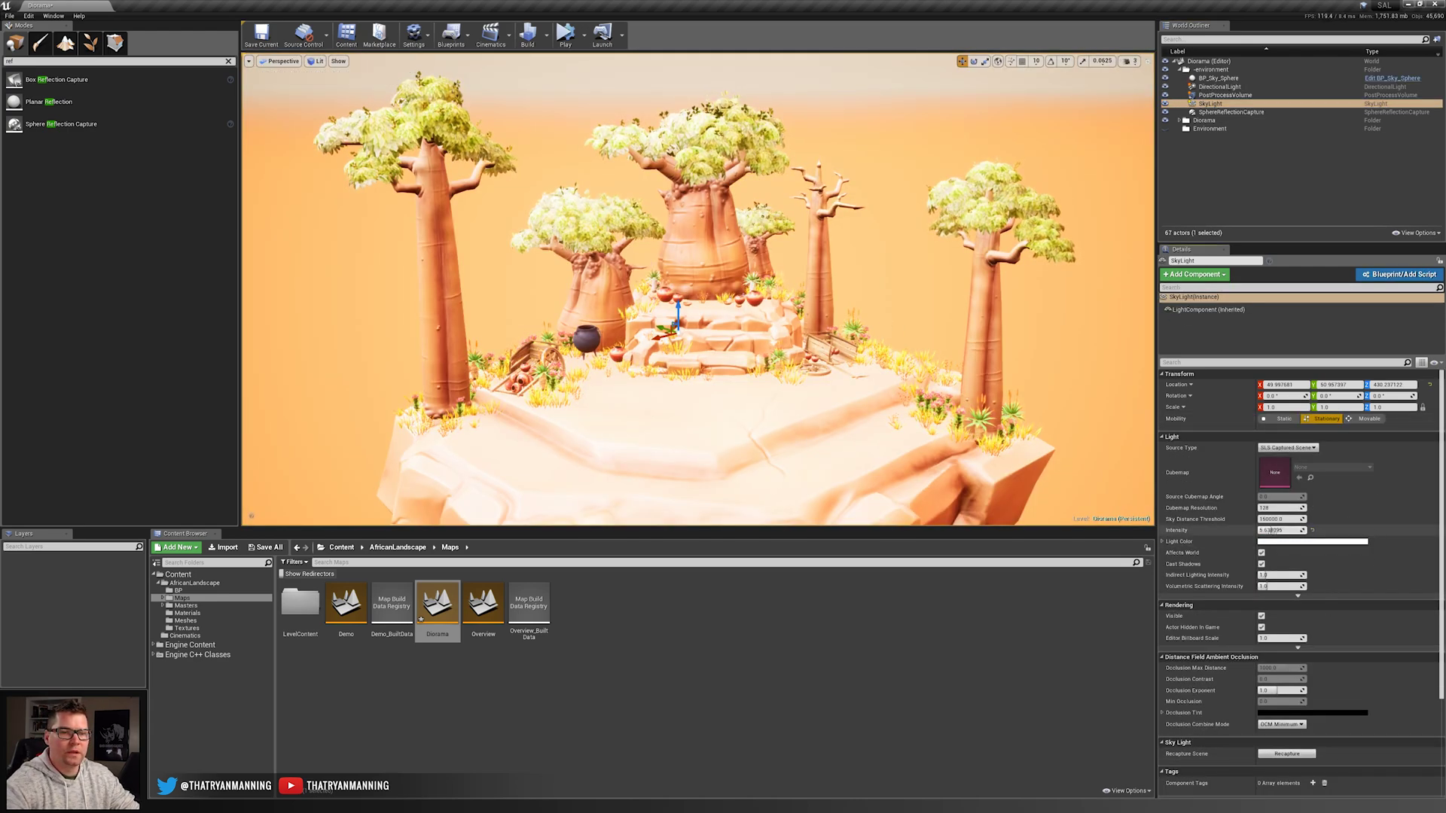
- Lower the SkyLight intensity to under 1, inspect the central baobab up close, and try an intensity of 2
left_click_drag(1271, 531, 1261, 531)
right_click_drag(919, 278, 920, 203)
key("w")
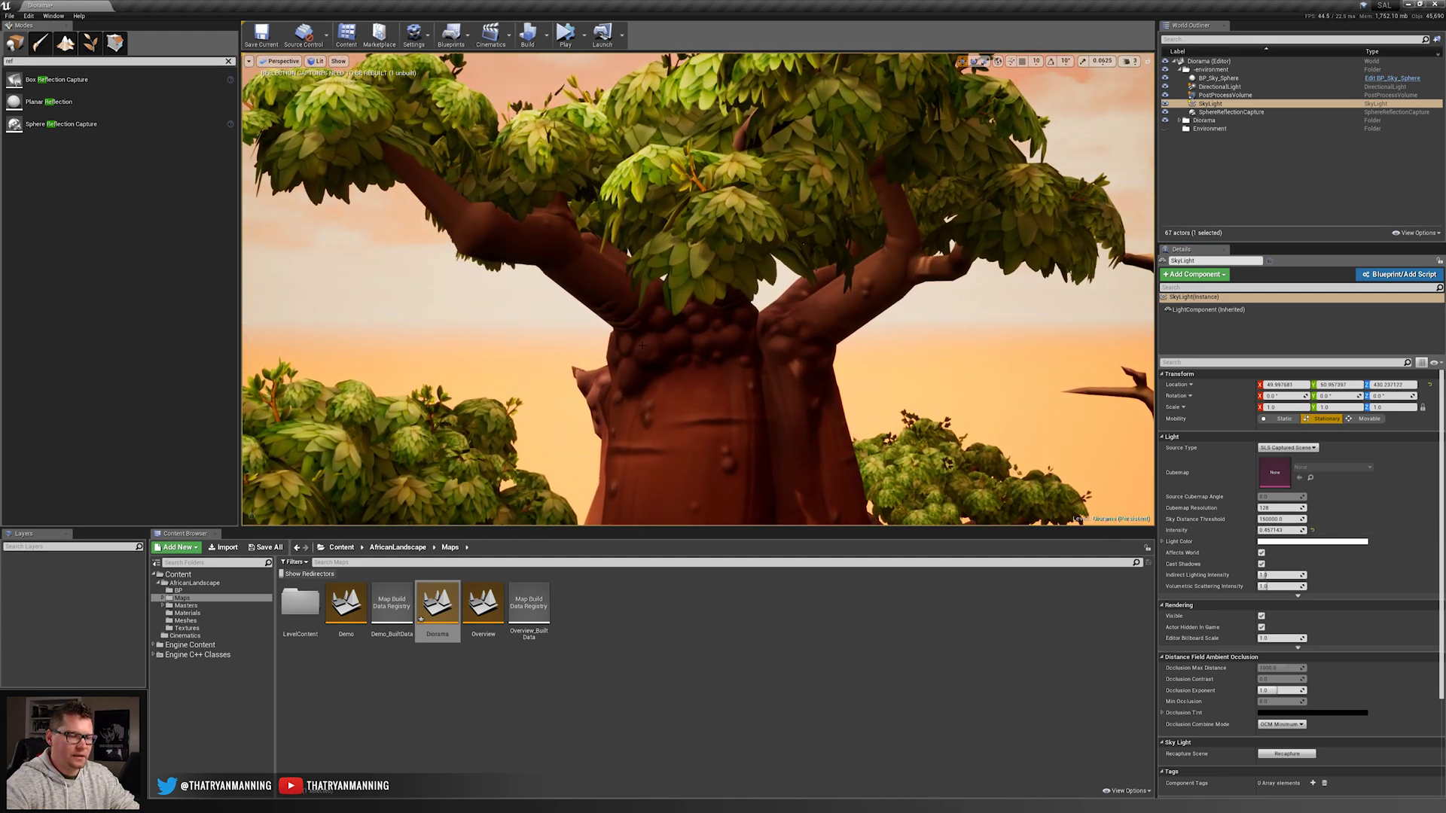
key("s")
right_click_drag(642, 345, 642, 386)
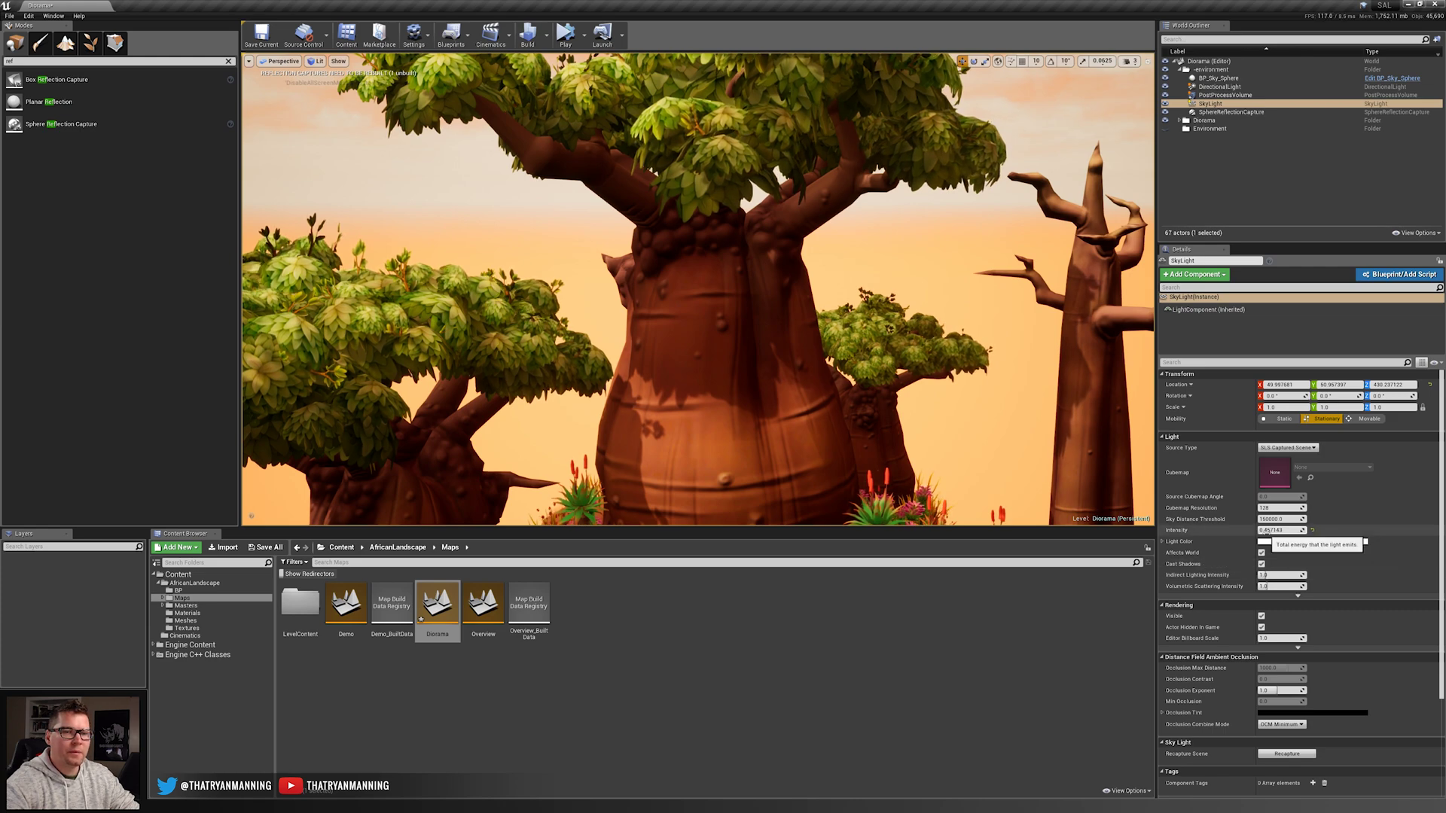
mouse_move(1271, 531)
left_mouse_down()
mouse_move(1303, 530)
mouse_move(1271, 530)
left_mouse_up()
left_click(1268, 530)
type("2")
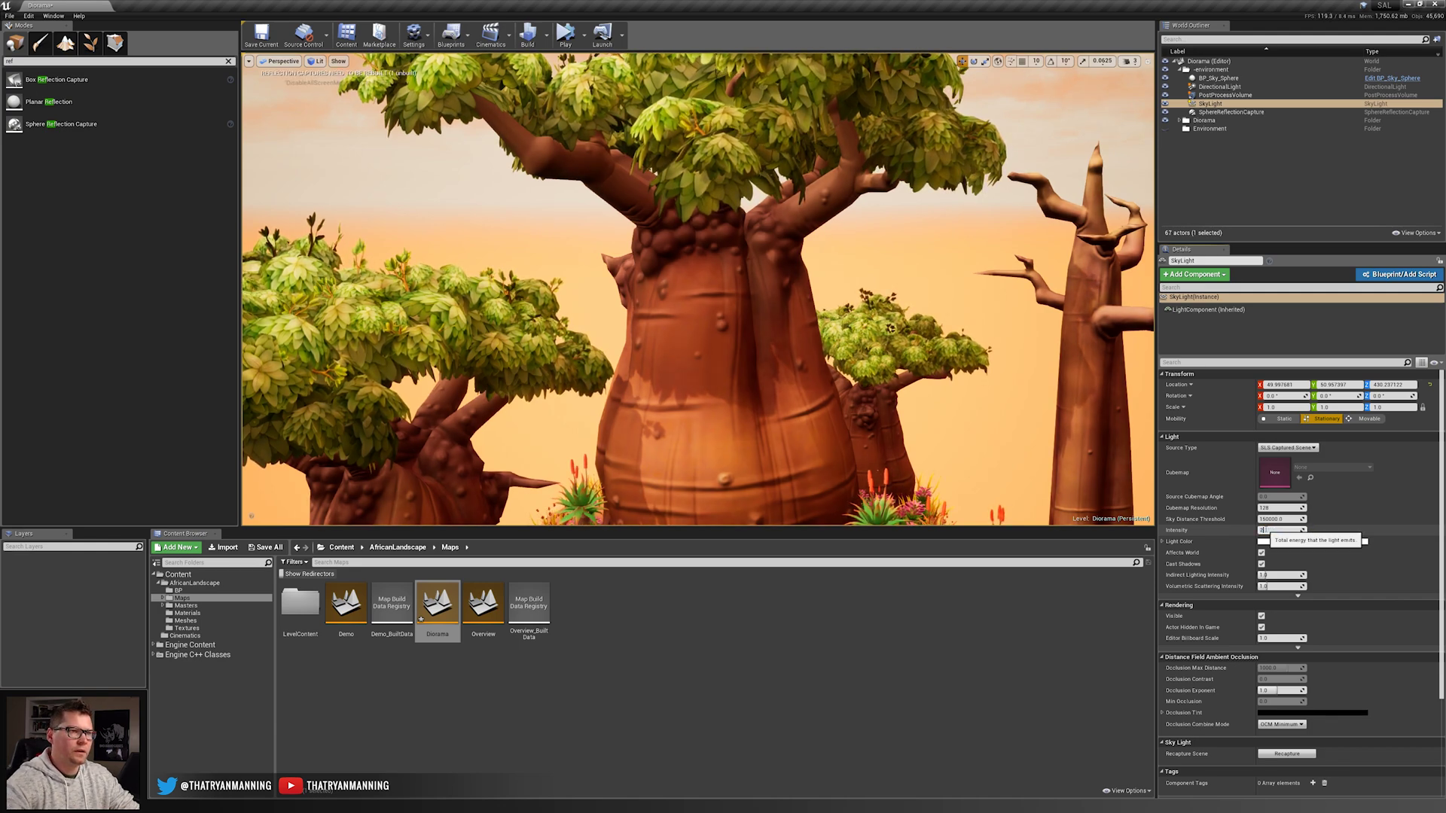
key("Return")
- Reduce the SkyLight intensity again while checking the whole diorama, and save the level
type("1")
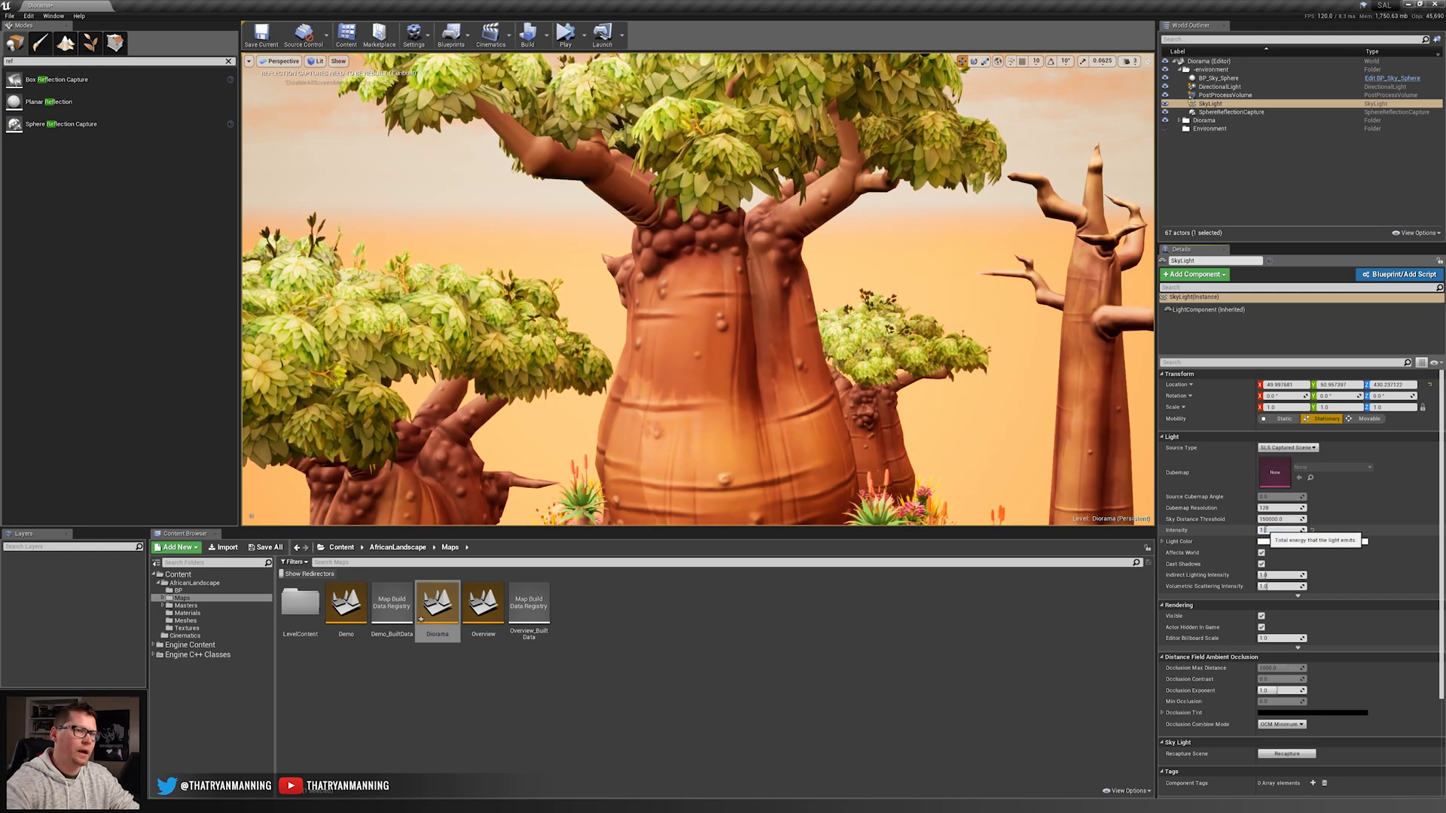
type(".5")
key("Return")
right_click_drag(753, 422, 753, 486)
key("s")
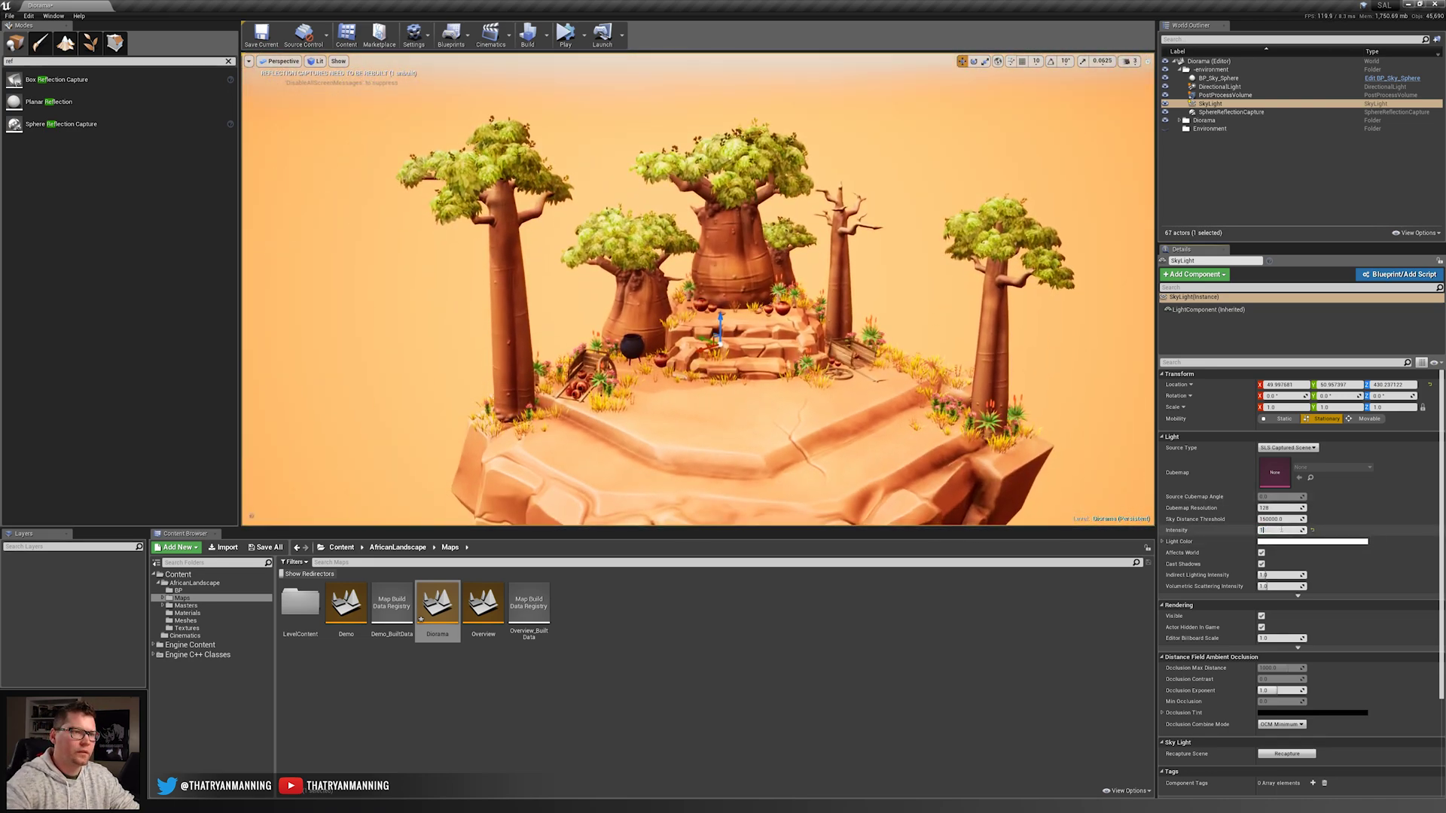
key("Return")
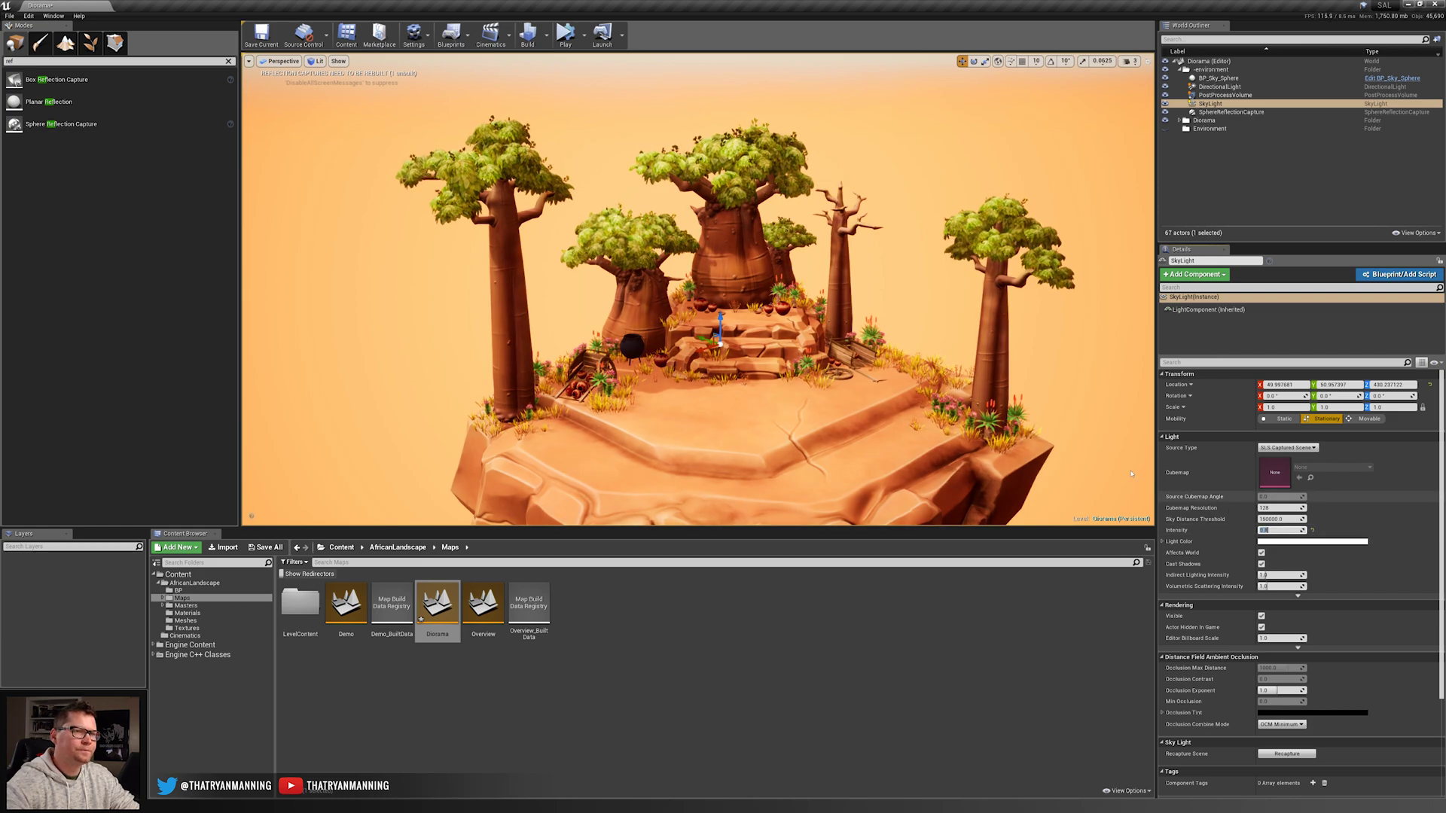
mouse_move(892, 423)
right_mouse_down()
mouse_move(898, 381)
mouse_move(892, 422)
right_mouse_up()
key("w")
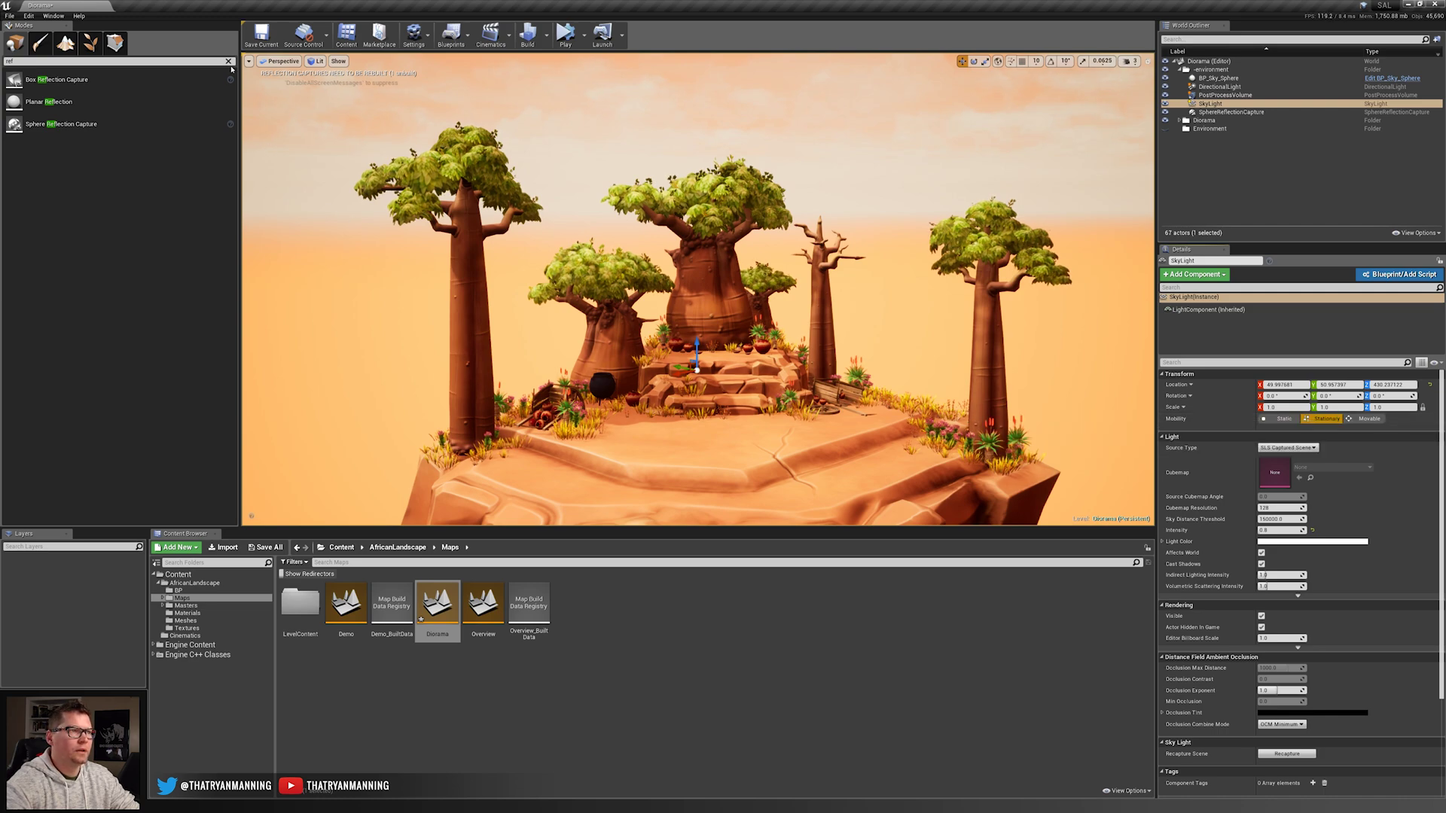
key("w")
right_click_drag(739, 324, 740, 340)
key("ctrl+s")
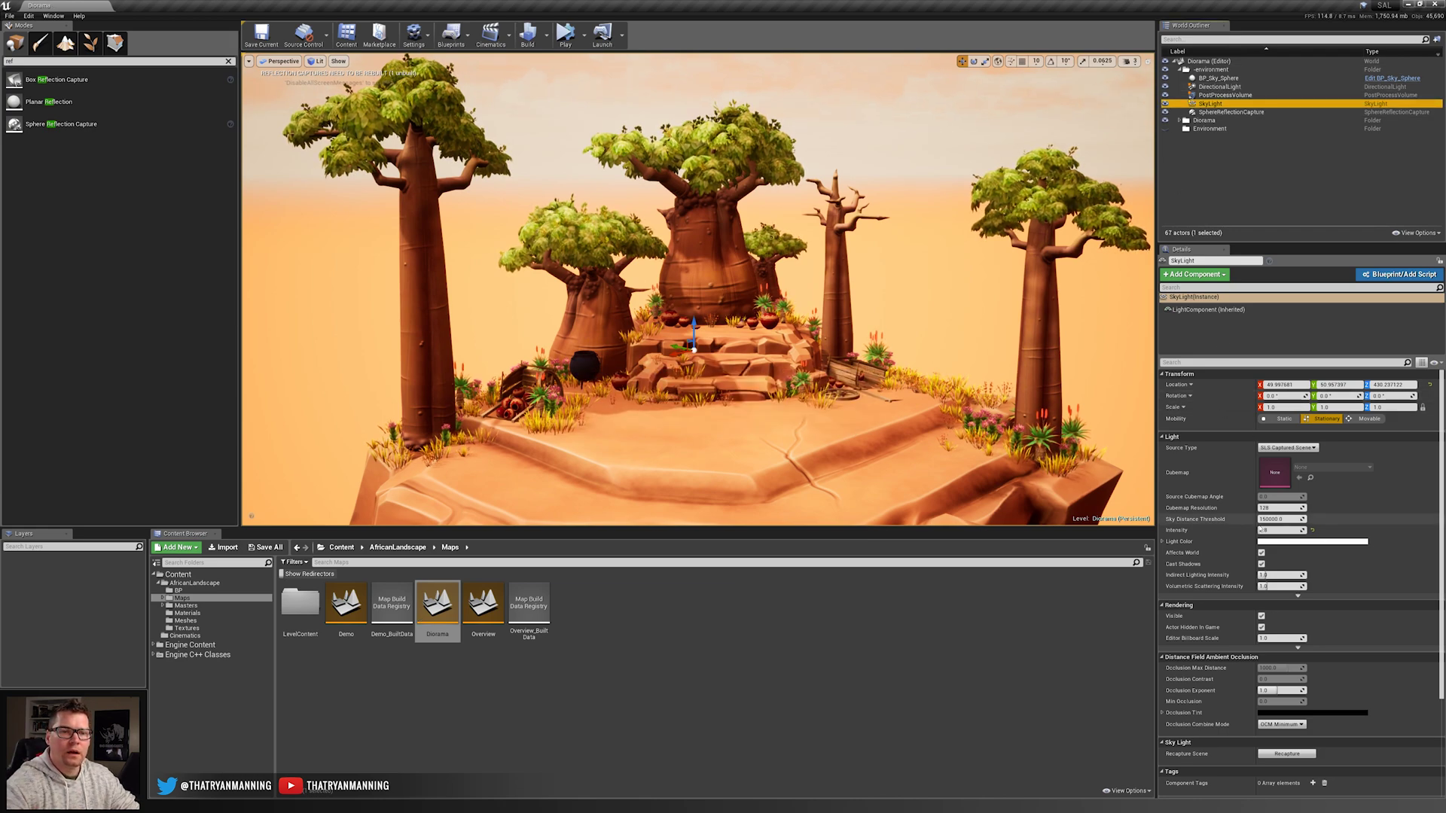
- Switch the SkyLight's Affects World off and back on to compare, and lower its intensity slightly
left_click(1262, 553)
left_click(1262, 553)
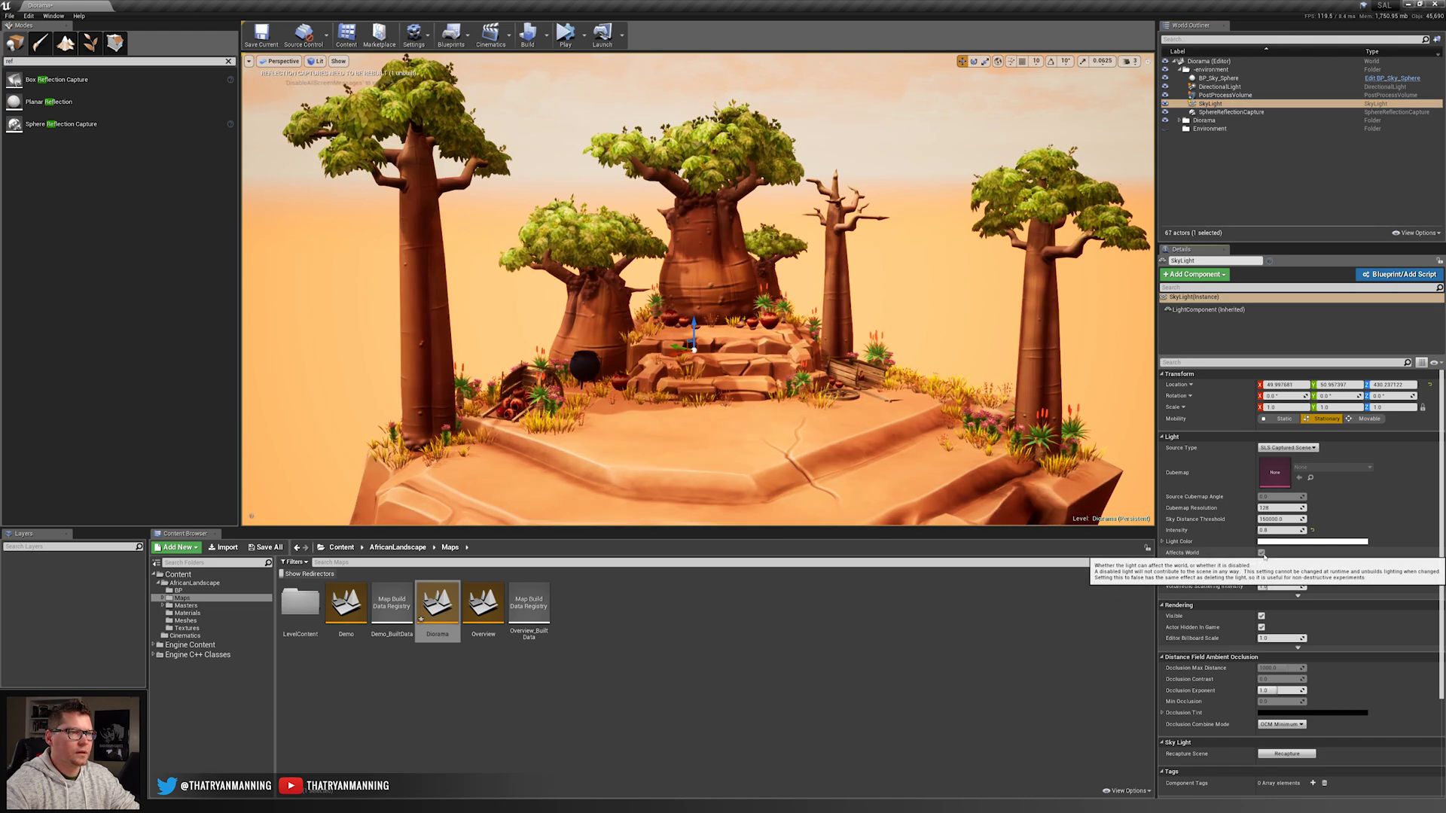
left_click(1266, 530)
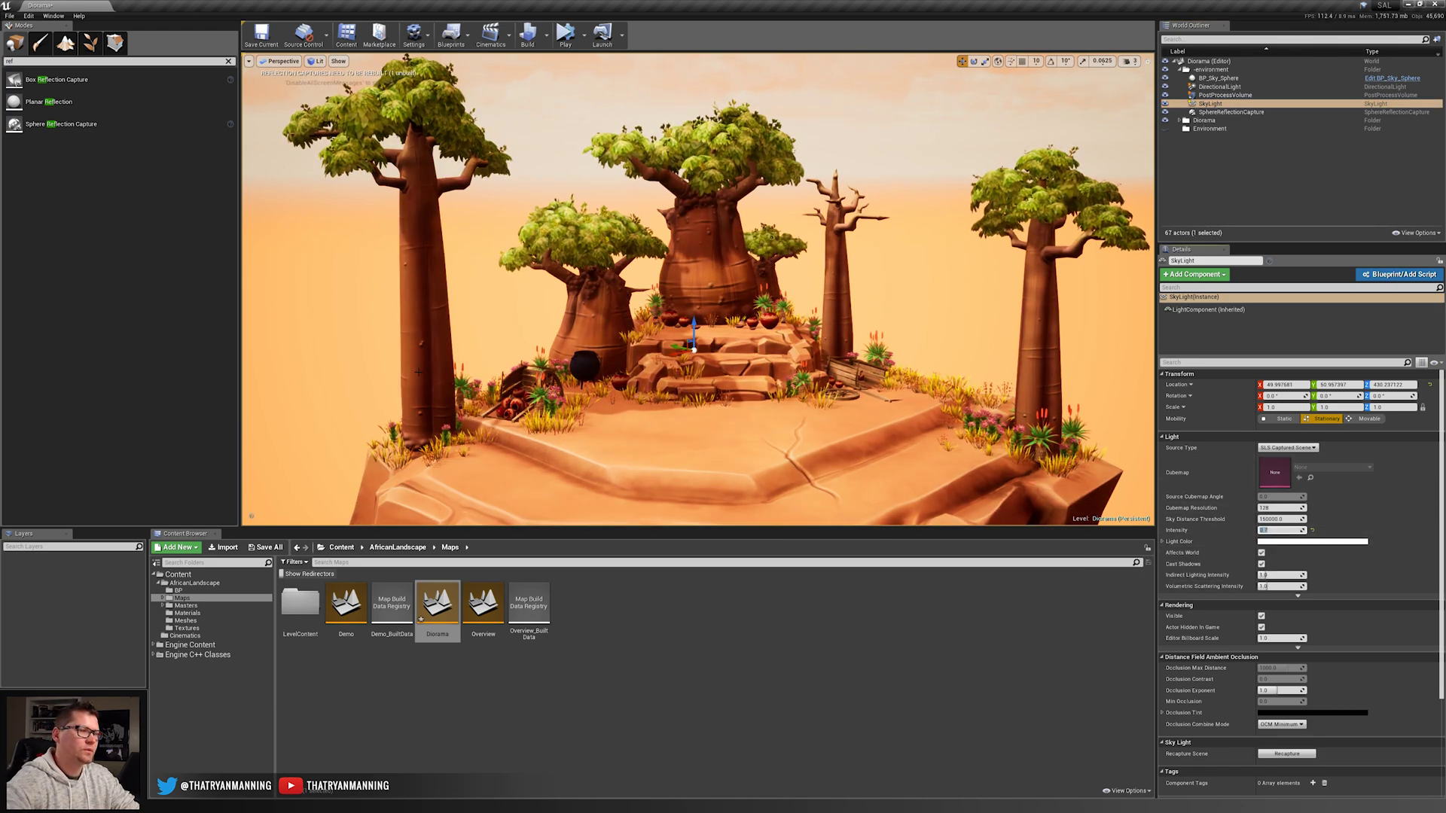
right_click_drag(619, 316, 620, 298)
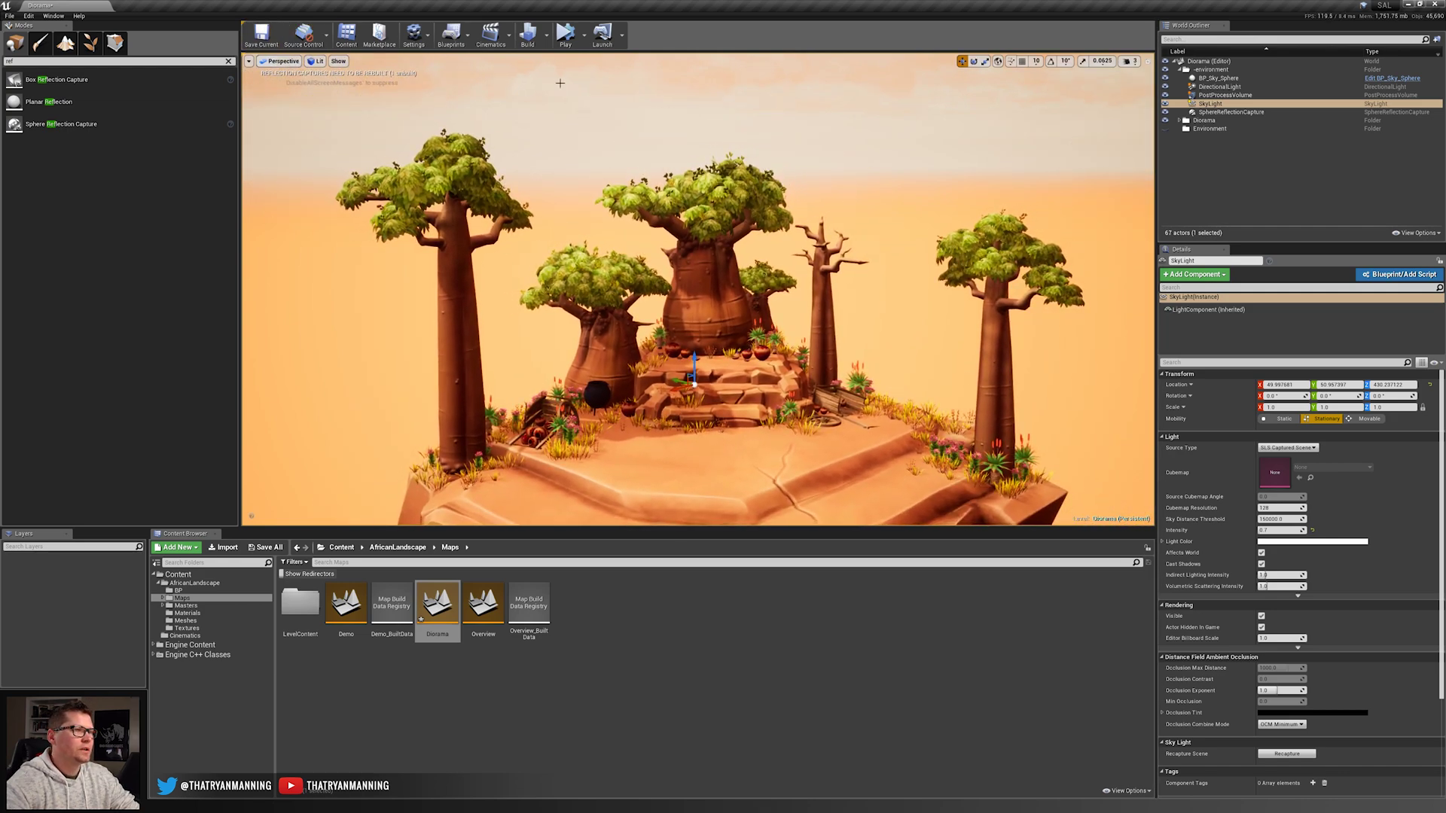
right_click_drag(1028, 342, 1040, 380)
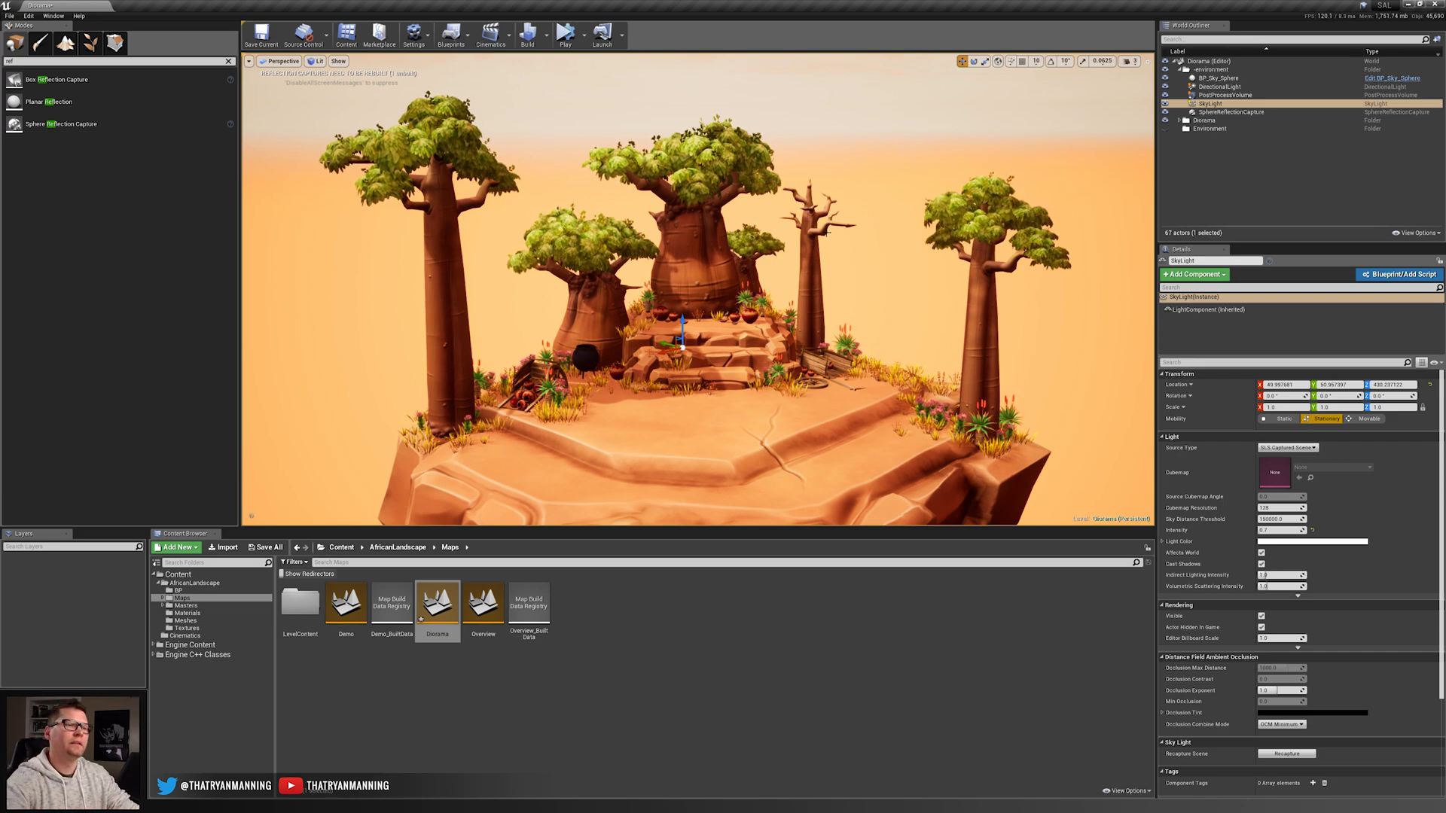
- Deselect the SkyLight, inspect the diorama's lighting from near and far in game view, and save the level
left_click(882, 311)
mouse_move(882, 312)
right_mouse_down()
mouse_move(868, 312)
mouse_move(882, 319)
right_mouse_up()
key("g")
key("g")
key("w")
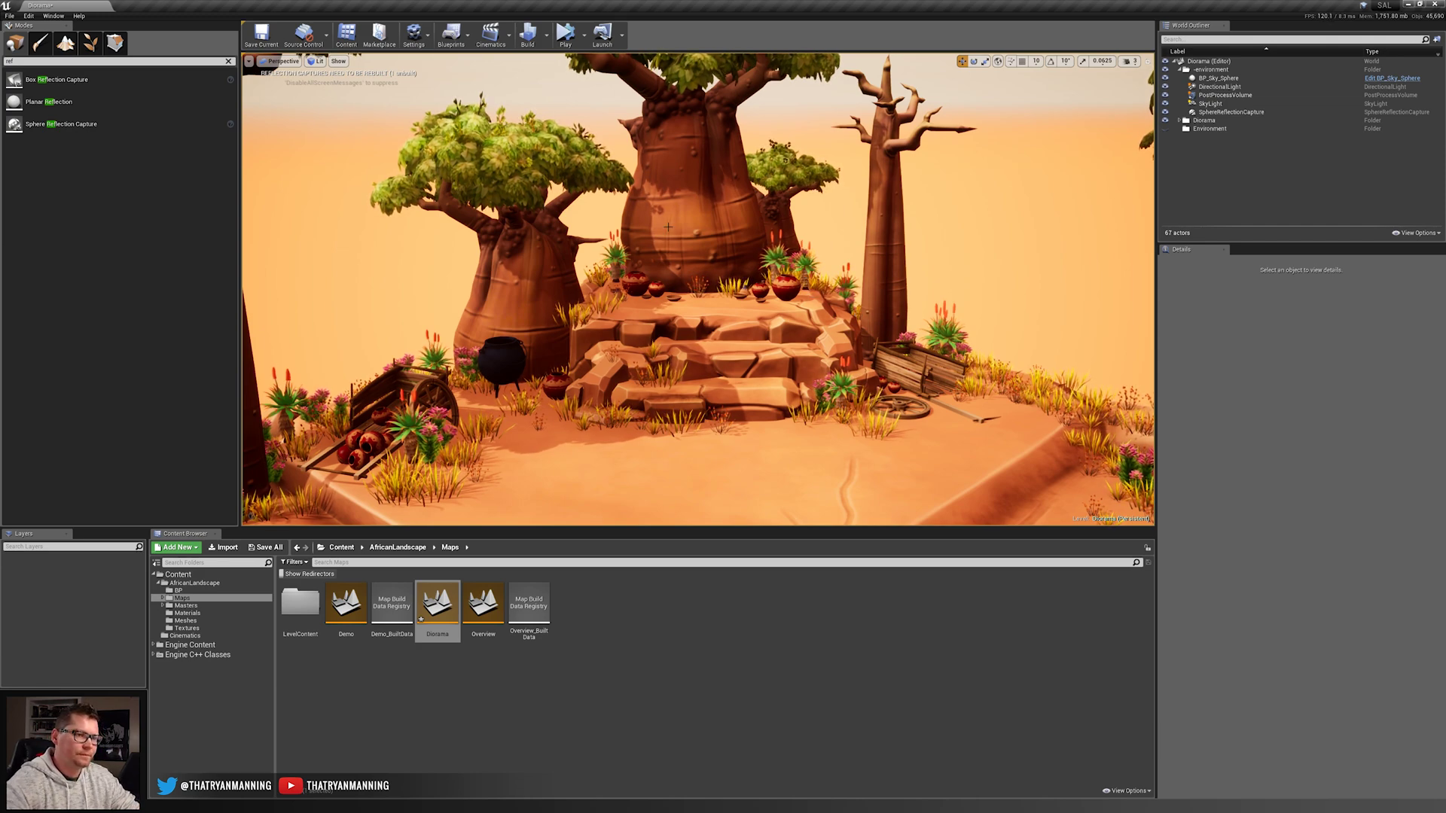
right_click_drag(805, 274, 800, 264)
key("s")
key("w")
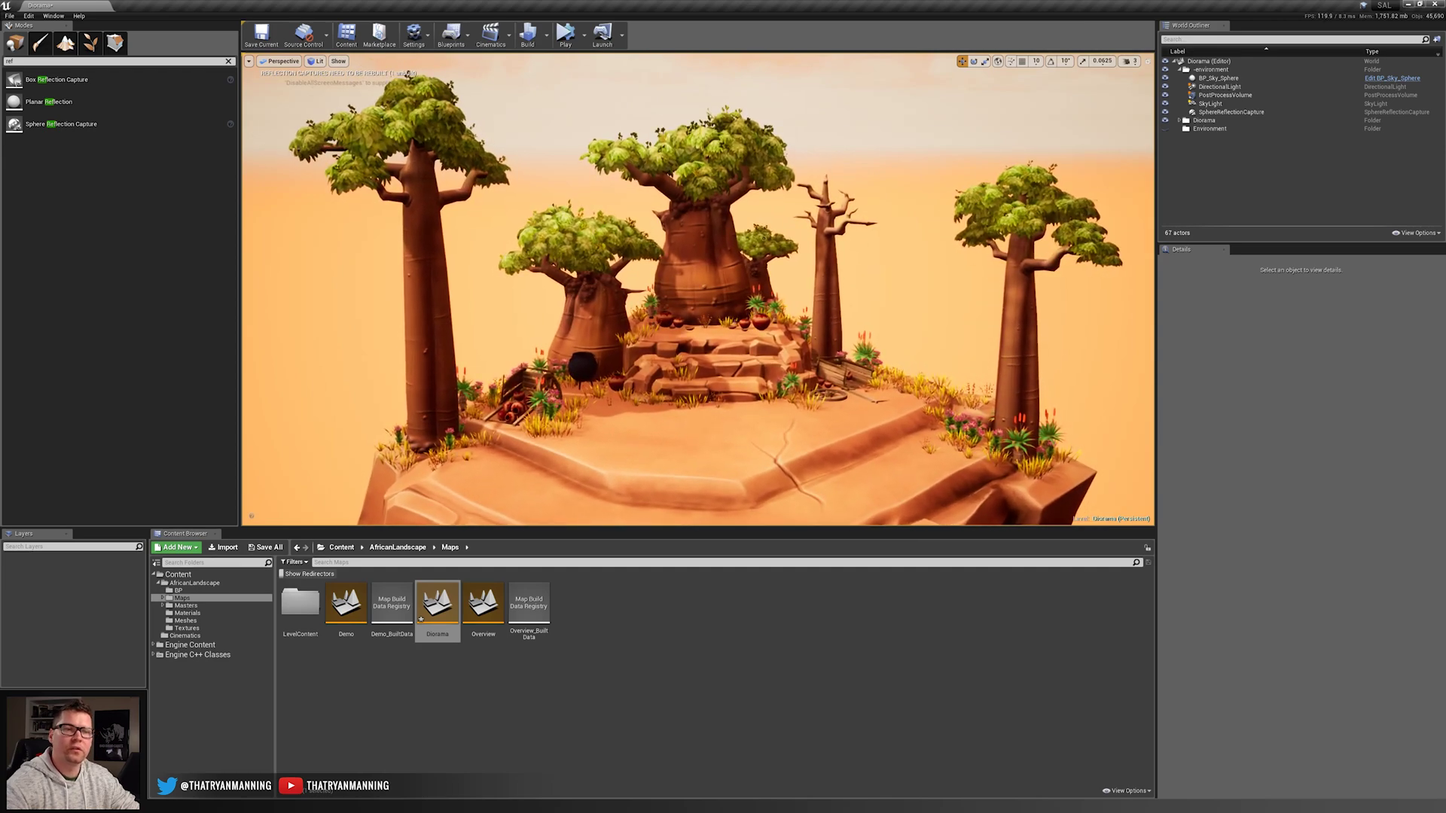
key("ctrl+s")
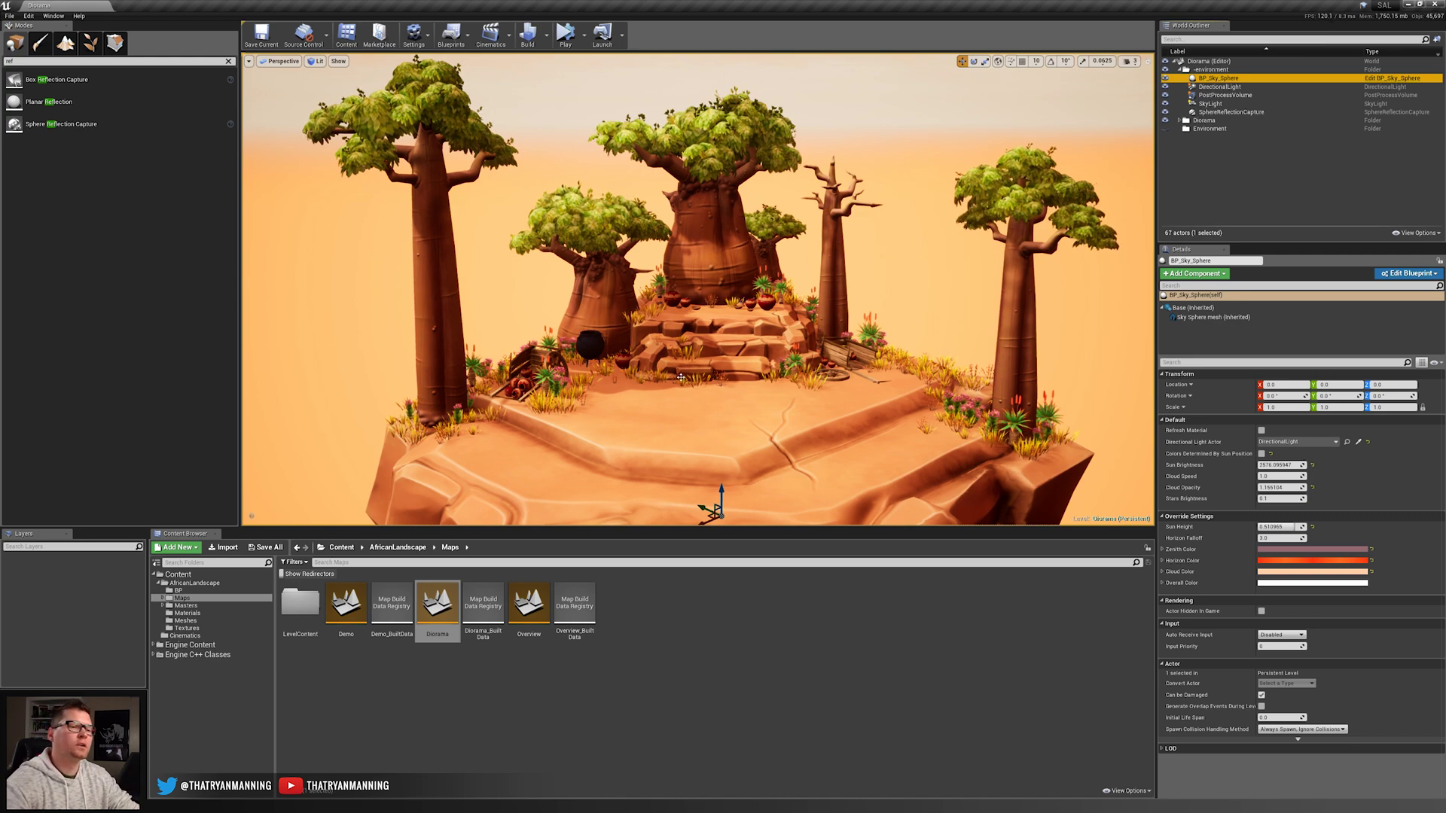
- Clear the actor search and place a Point Light just above the black cauldron beside the wooden cart
key("Escape")
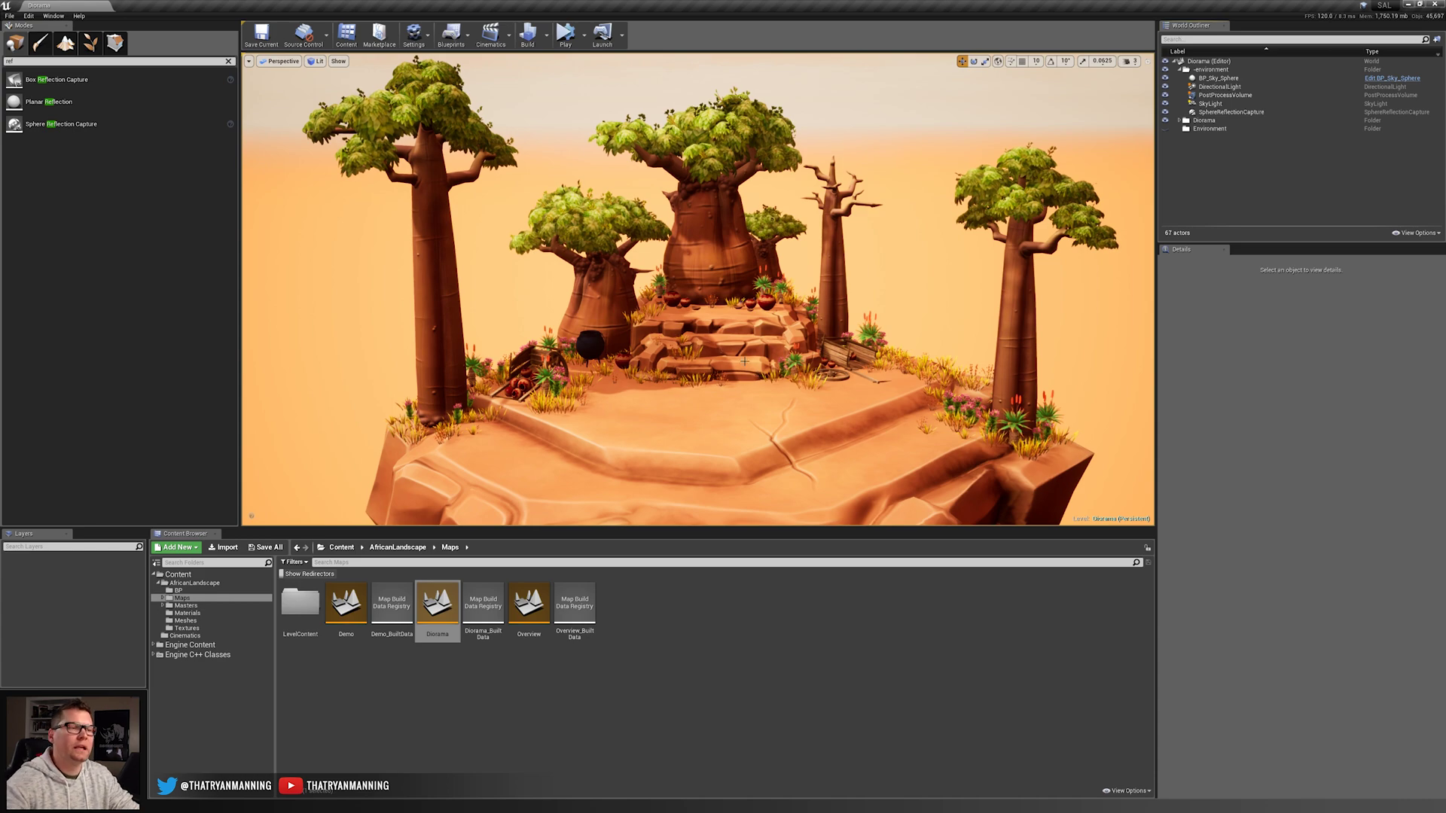
key("w")
right_click_drag(725, 347, 679, 378)
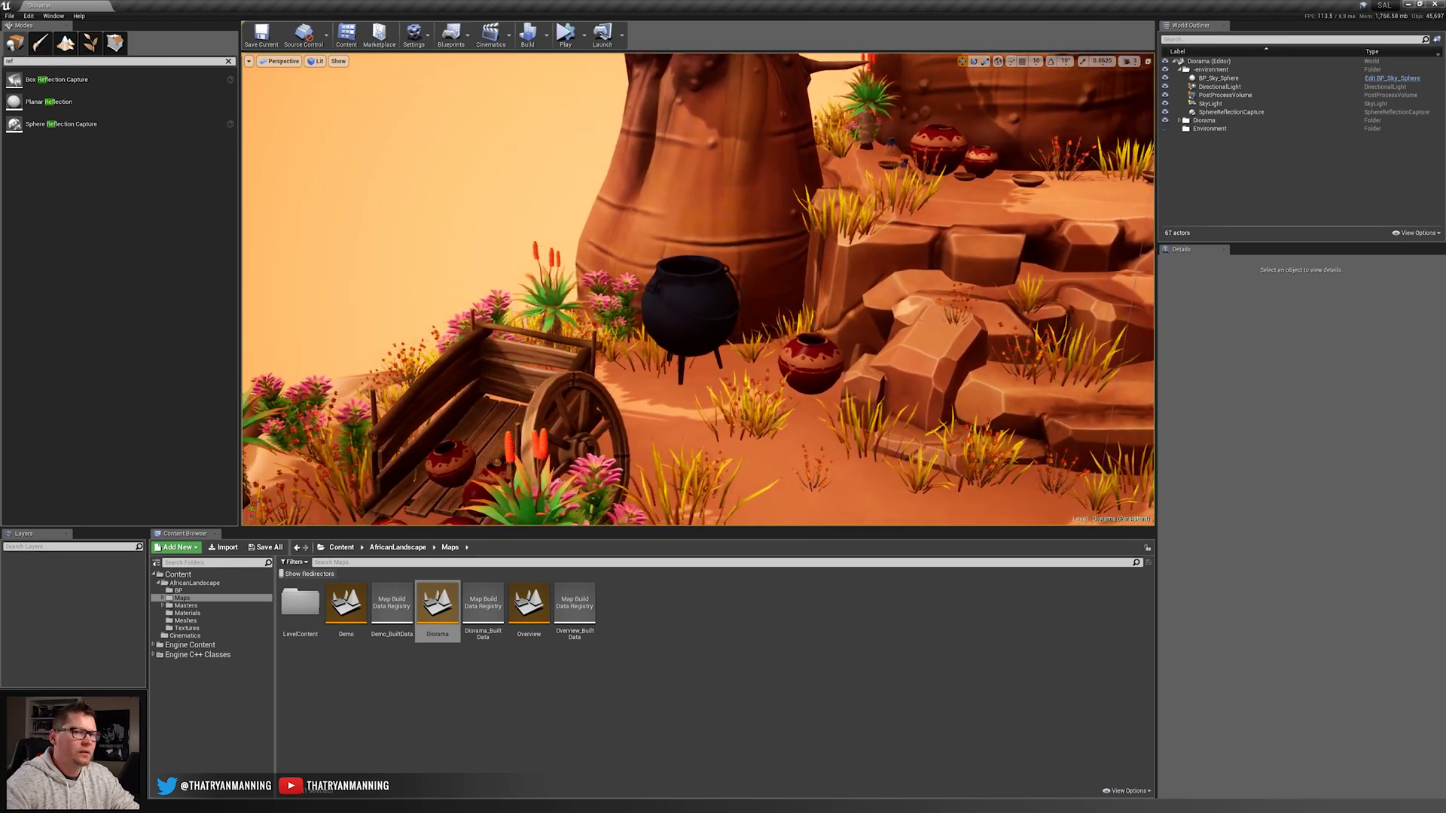
left_click(228, 62)
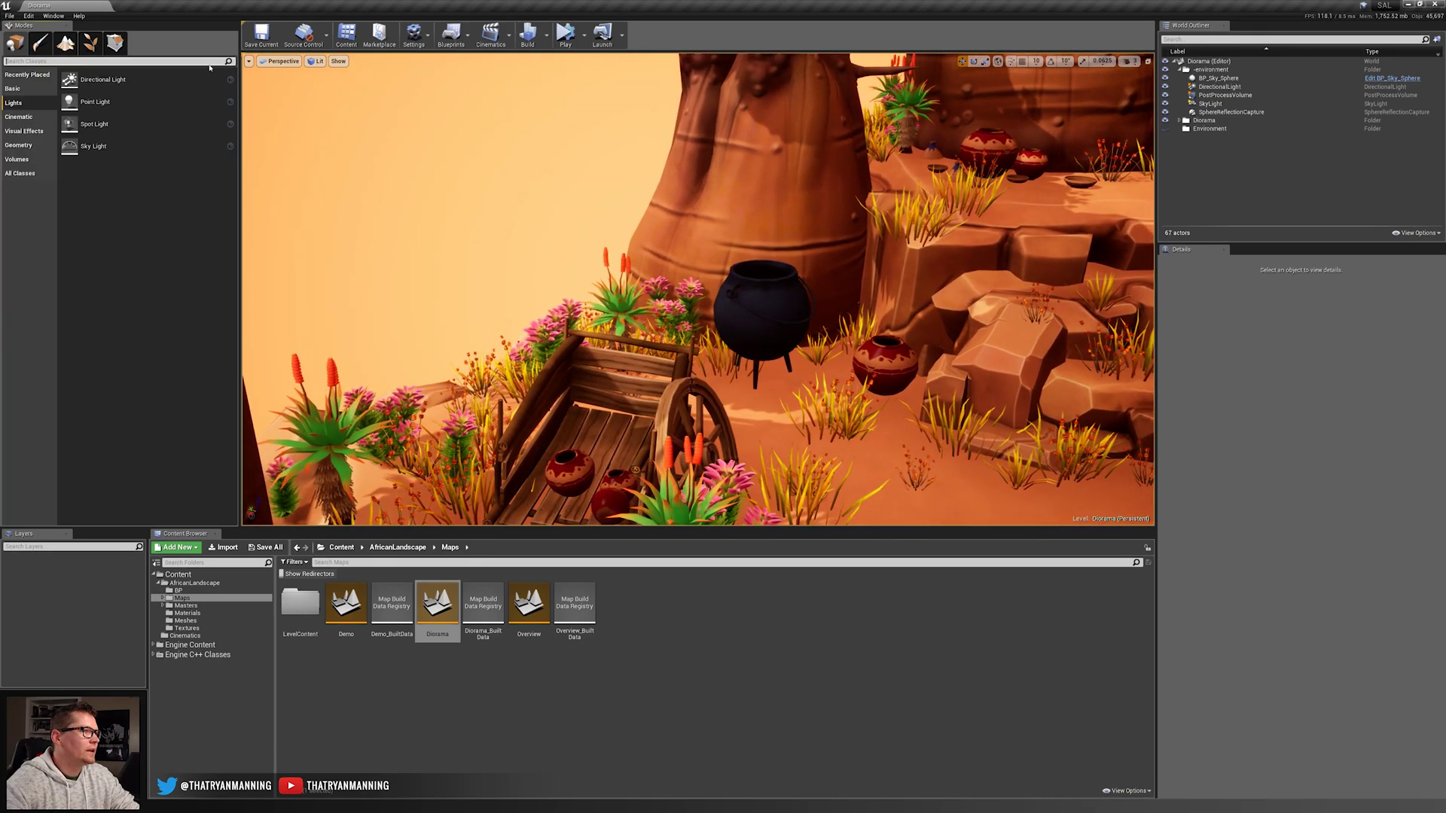
left_click_drag(95, 102, 727, 214)
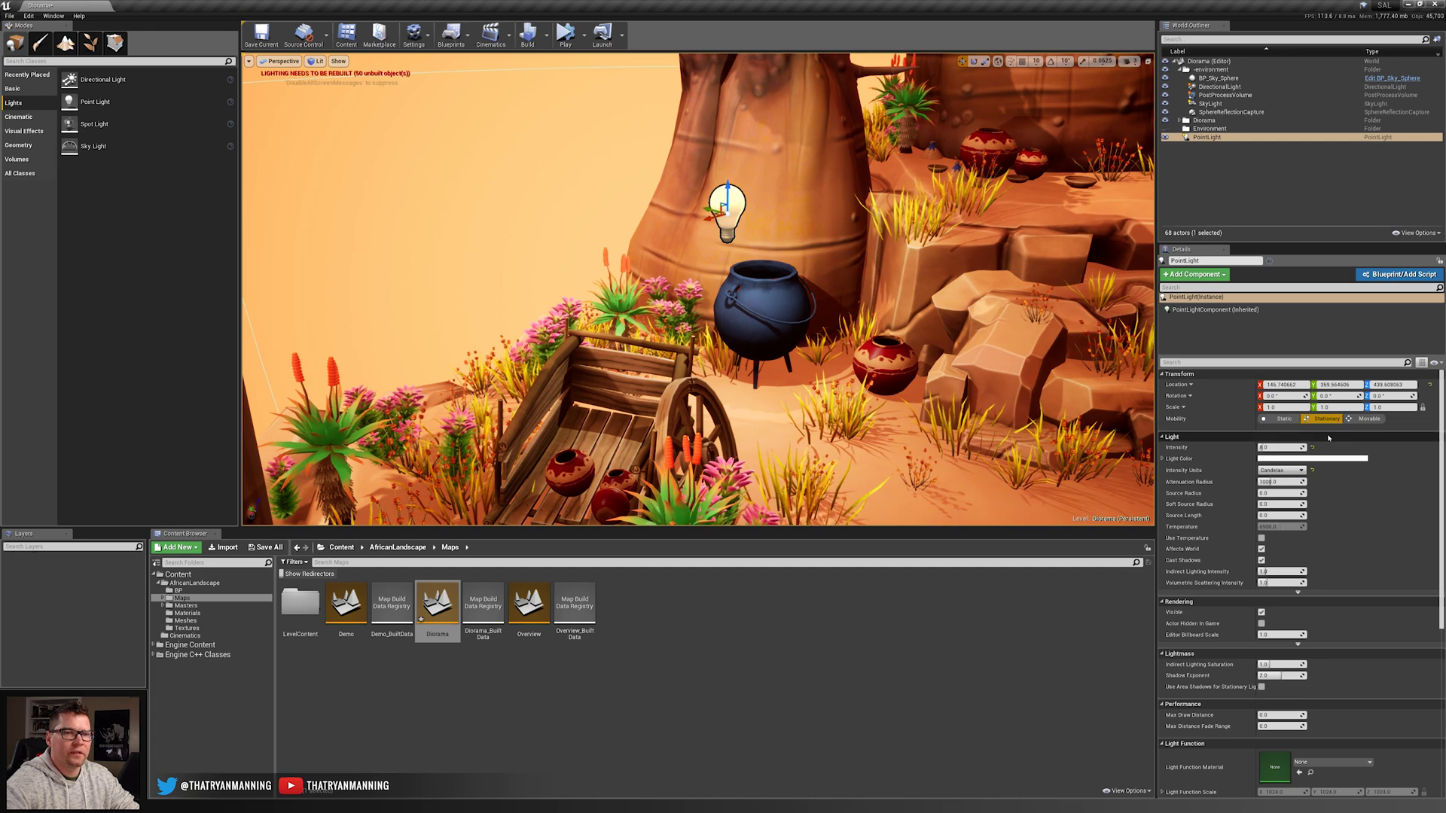
- Set the PointLight's light color to a warm pale orange
left_click(1312, 459)
left_click(1170, 564)
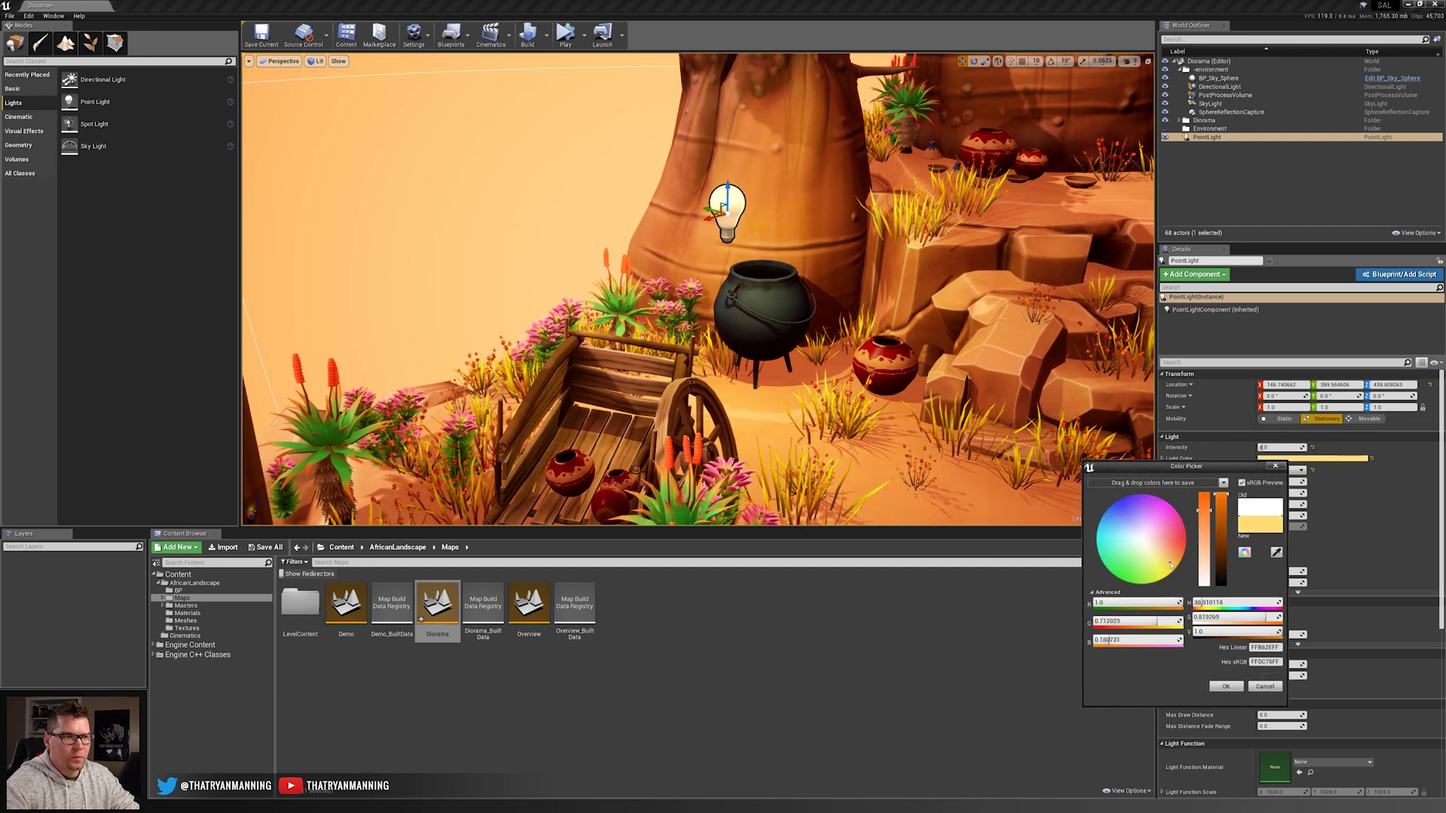
left_click(1226, 686)
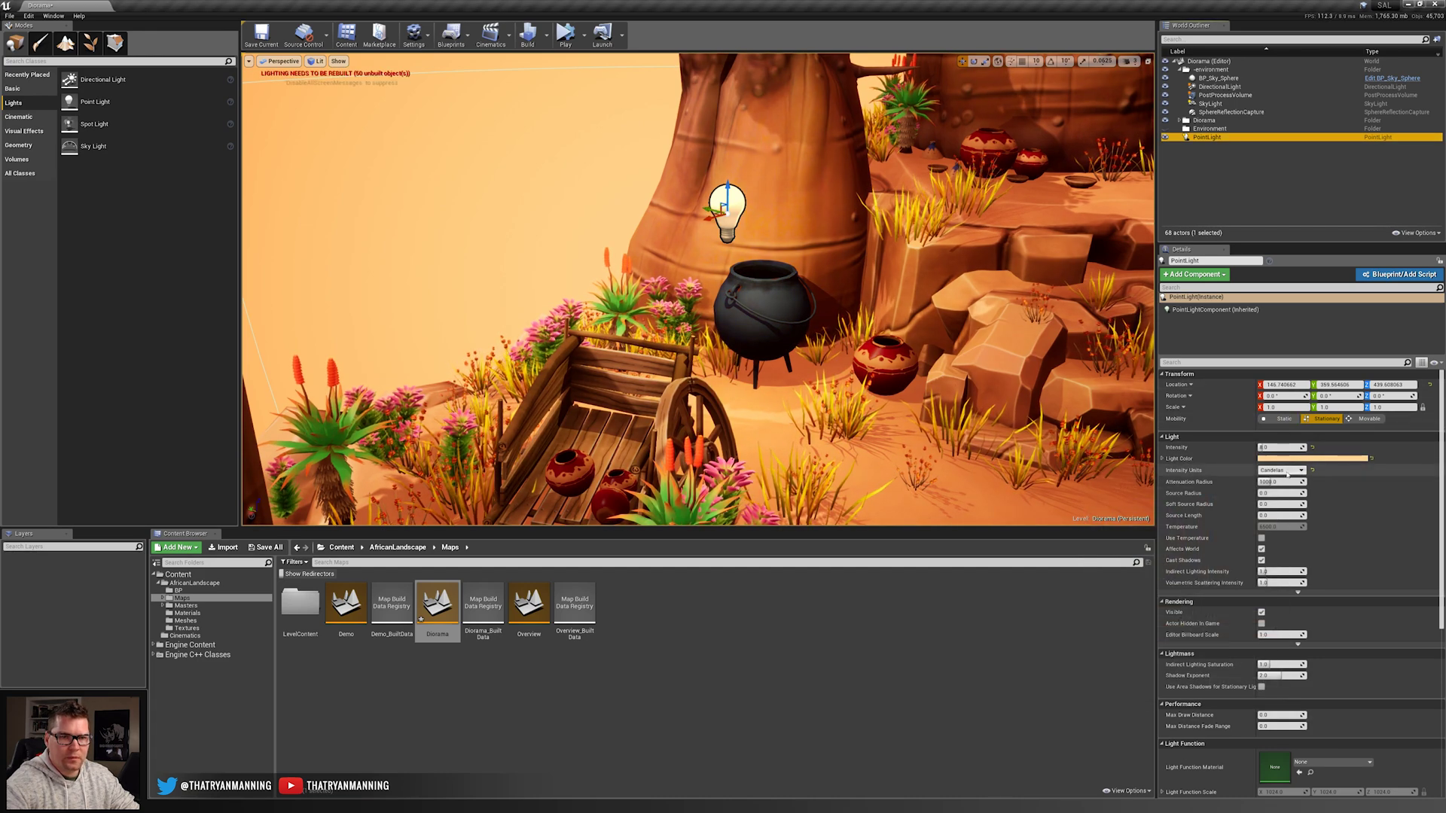
- Adjust the PointLight's intensity and check the full diorama in game view
left_click(1281, 448)
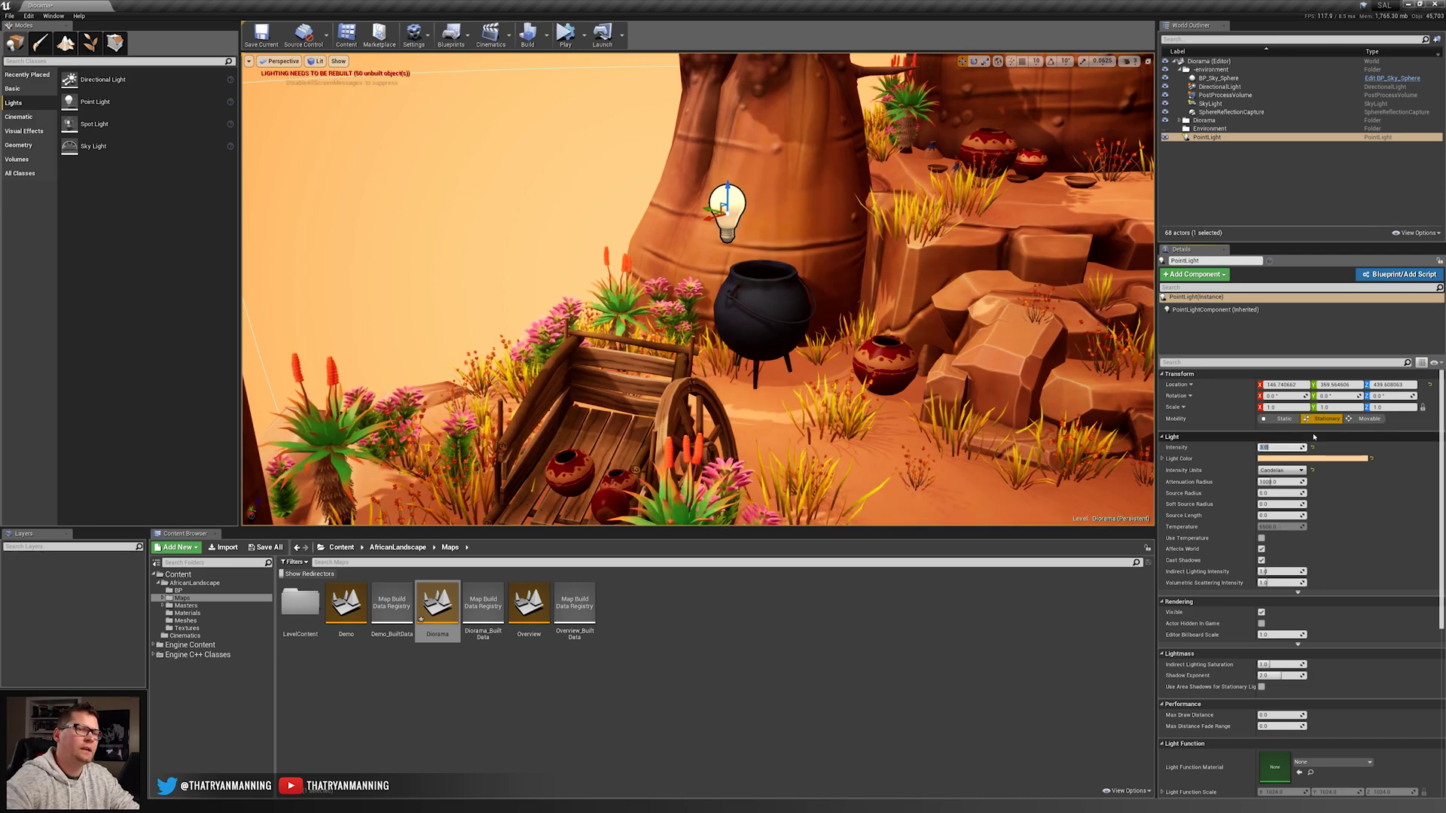
key("s")
mouse_move(535, 277)
right_mouse_down()
mouse_move(572, 280)
mouse_move(536, 273)
right_mouse_up()
key("g")
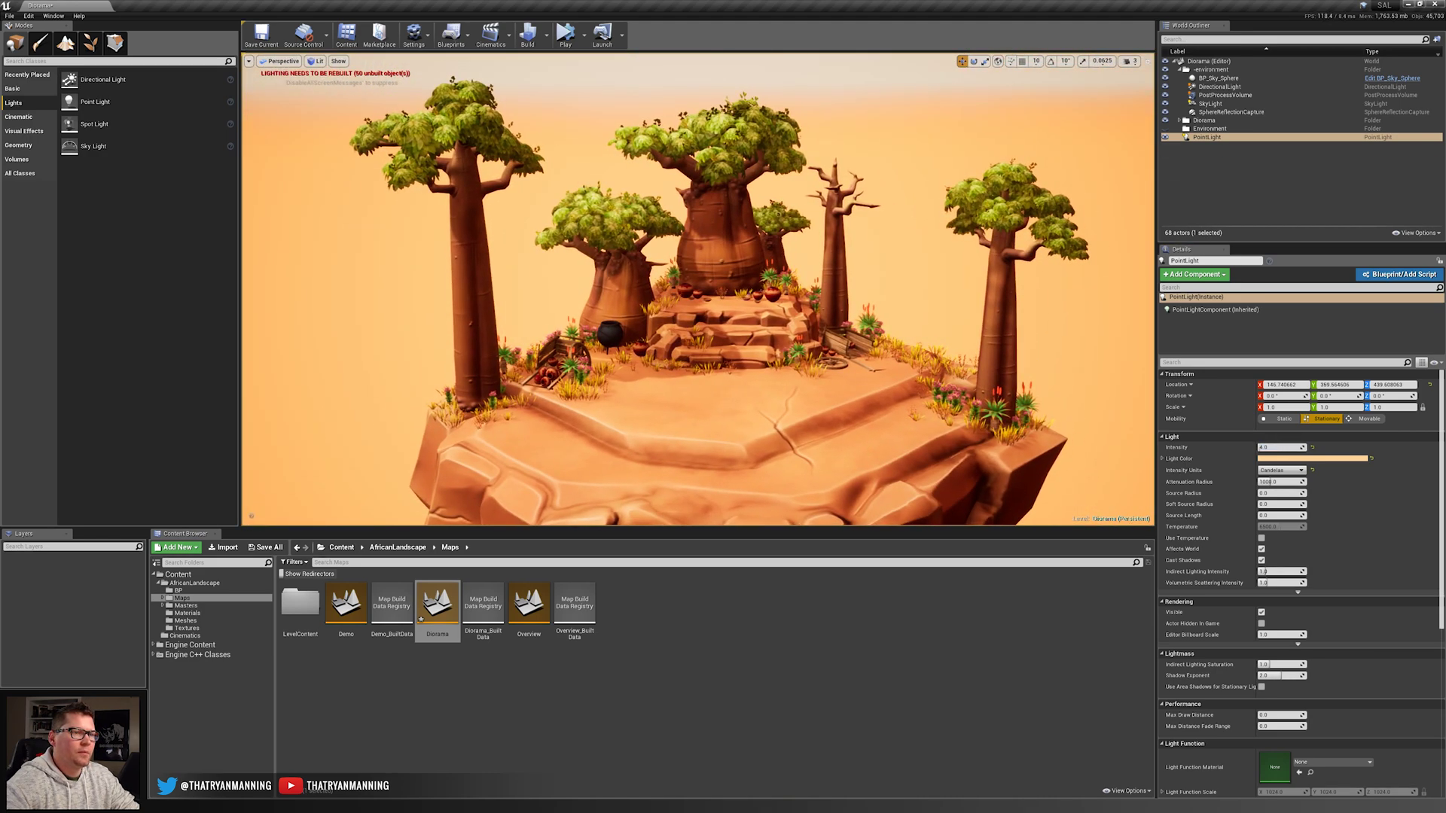
- Toggle the cauldron Point Light's visibility and inspect its effect on the diorama from a closer view
left_click(1166, 137)
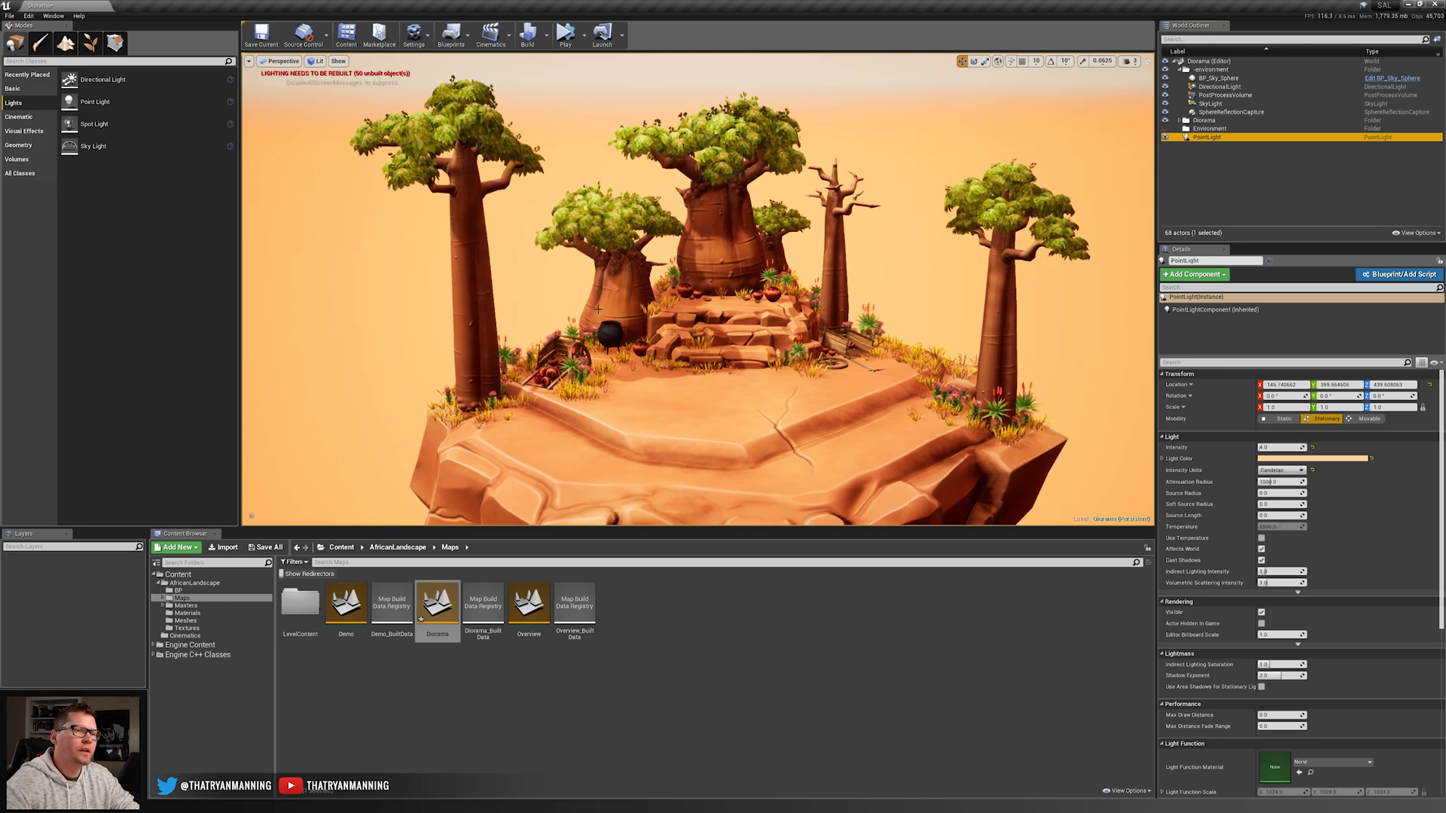
key("w")
mouse_move(661, 330)
right_mouse_down()
mouse_move(603, 340)
mouse_move(643, 330)
right_mouse_up()
key("w")
key("a")
key("s")
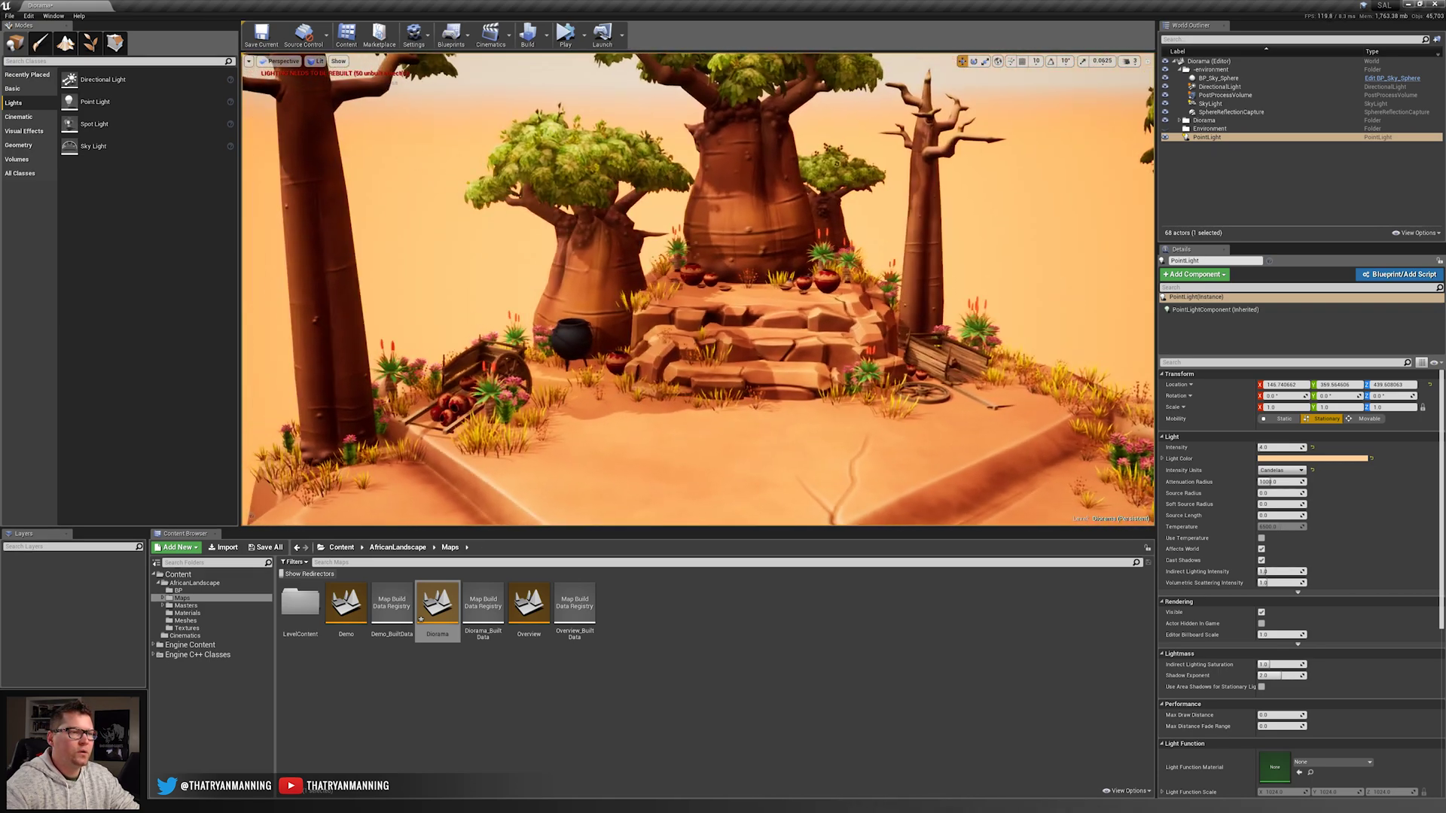
- Place a Point Light just above the ground beside the red pots at the foot of the large central baobab
scroll(697, 290, "up", 5)
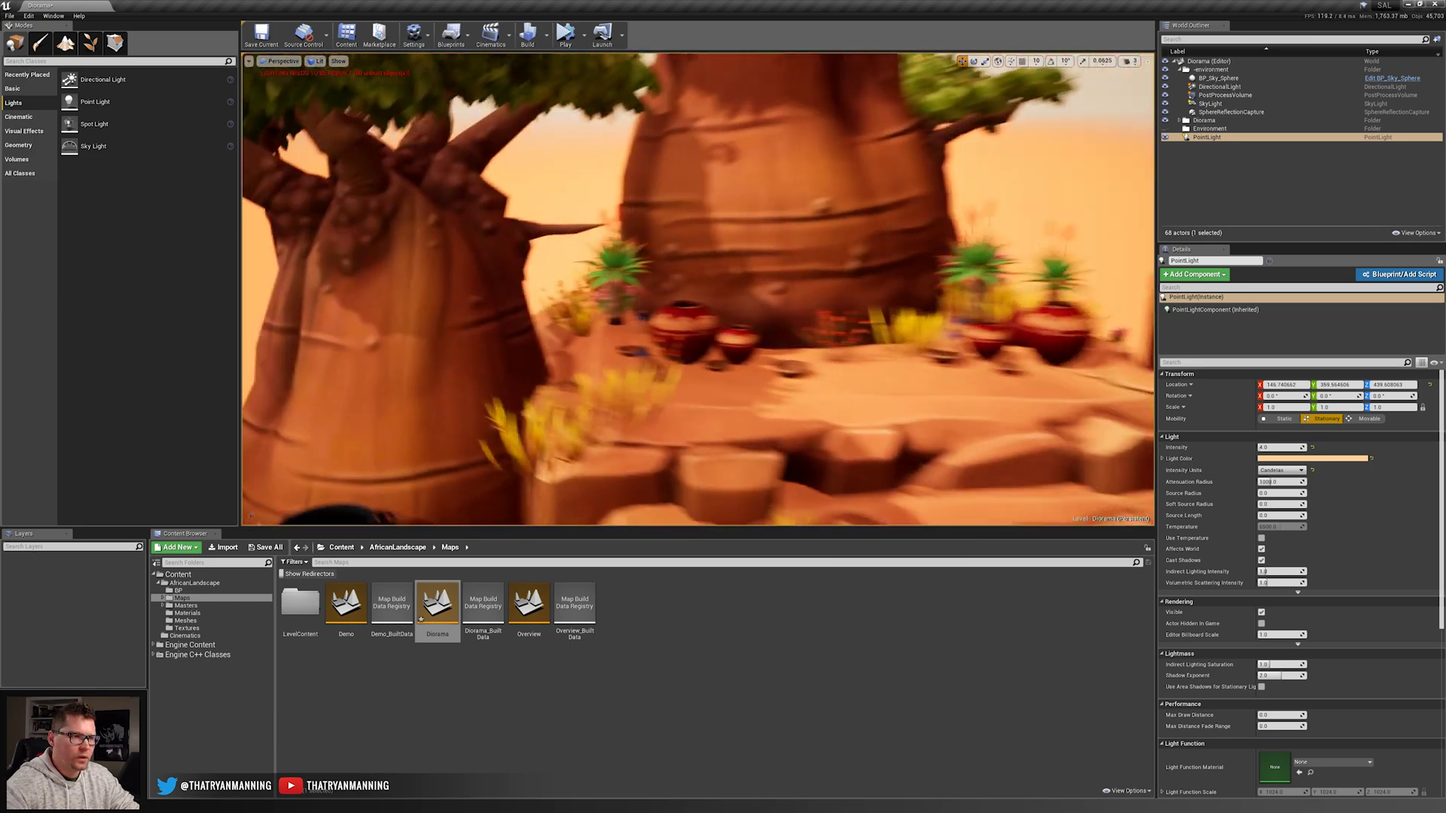
key("e")
mouse_move(697, 290)
right_mouse_down()
mouse_move(727, 324)
mouse_move(706, 287)
mouse_move(695, 308)
right_mouse_up()
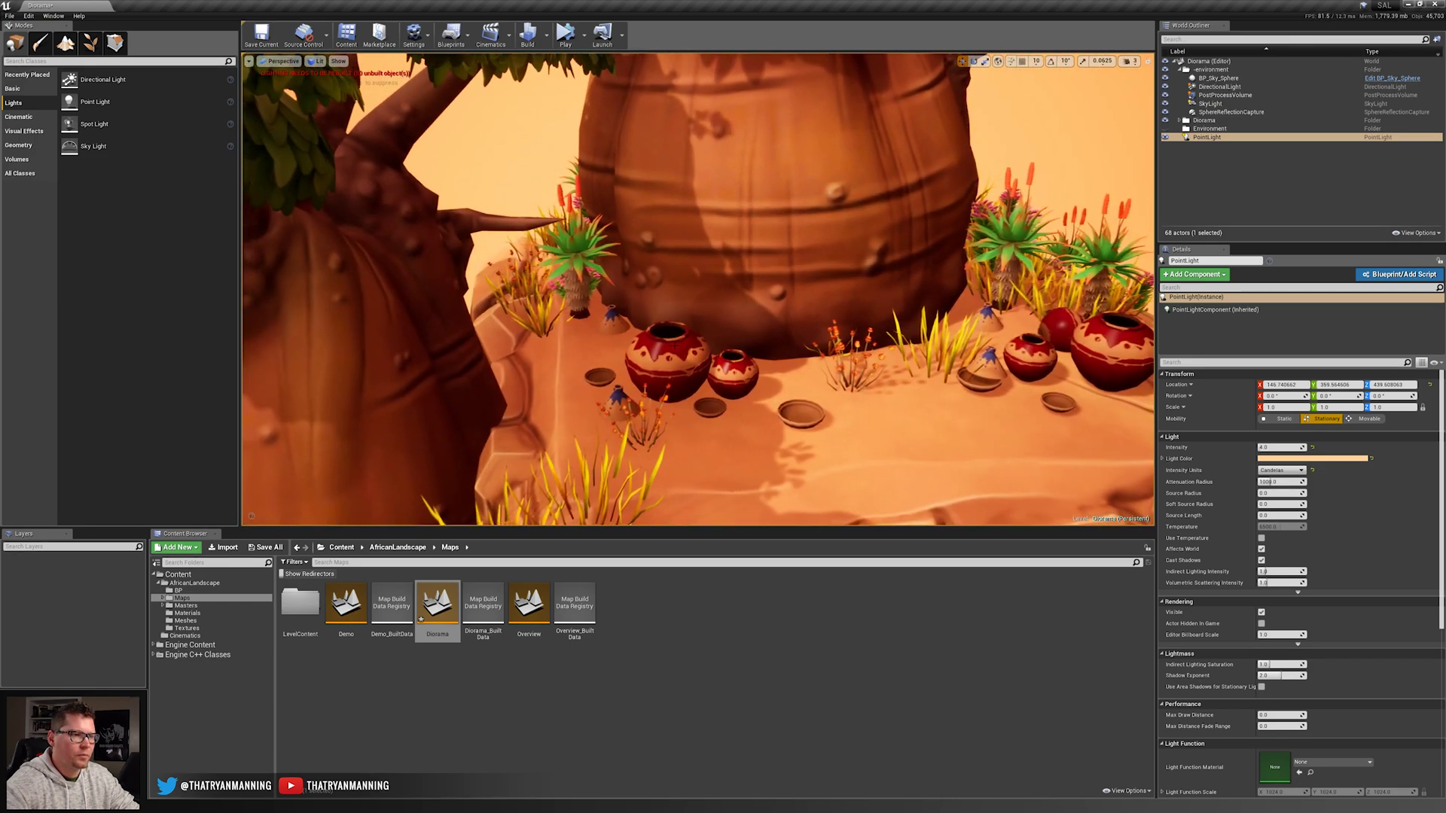
left_click_drag(84, 103, 616, 342)
key("g")
right_click_drag(619, 331, 617, 339)
key("s")
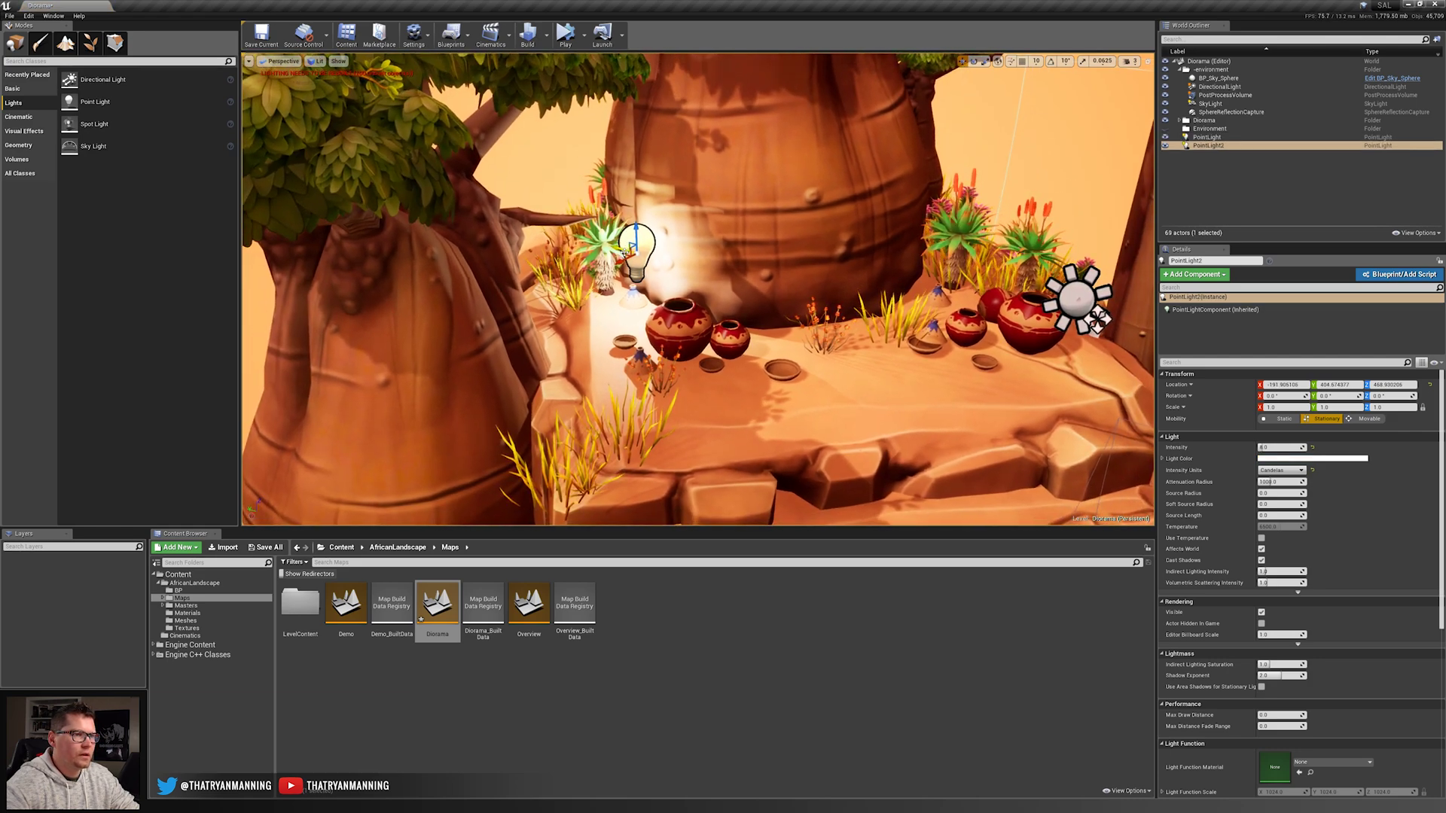
mouse_move(631, 250)
left_mouse_down()
mouse_move(615, 247)
mouse_move(631, 257)
left_mouse_up()
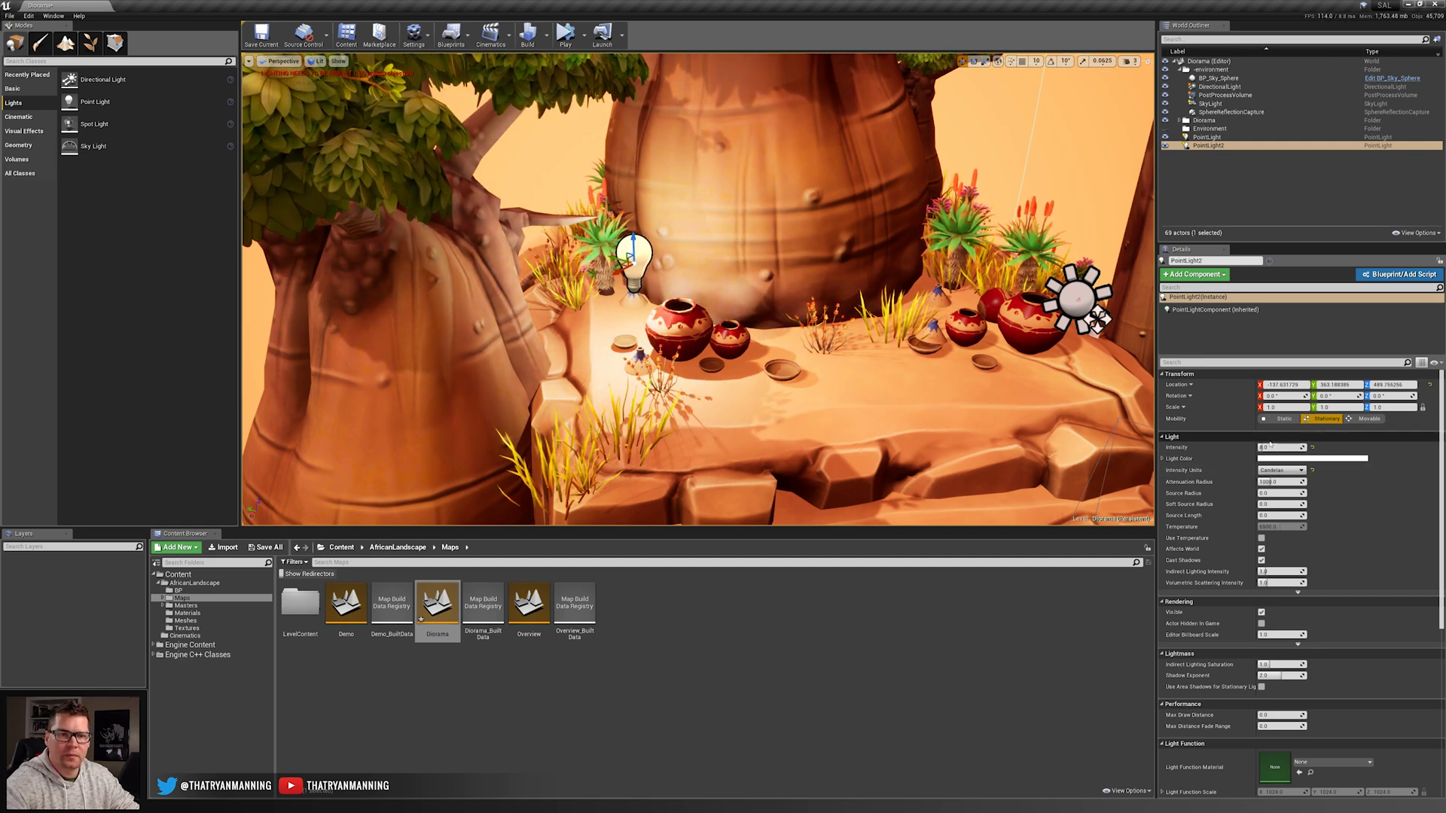
- Set the pot-side Point Light's color to a warm pale orange and reduce its attenuation radius to about 114
left_click(1315, 459)
left_click_drag(1199, 560, 1197, 551)
left_click(1251, 685)
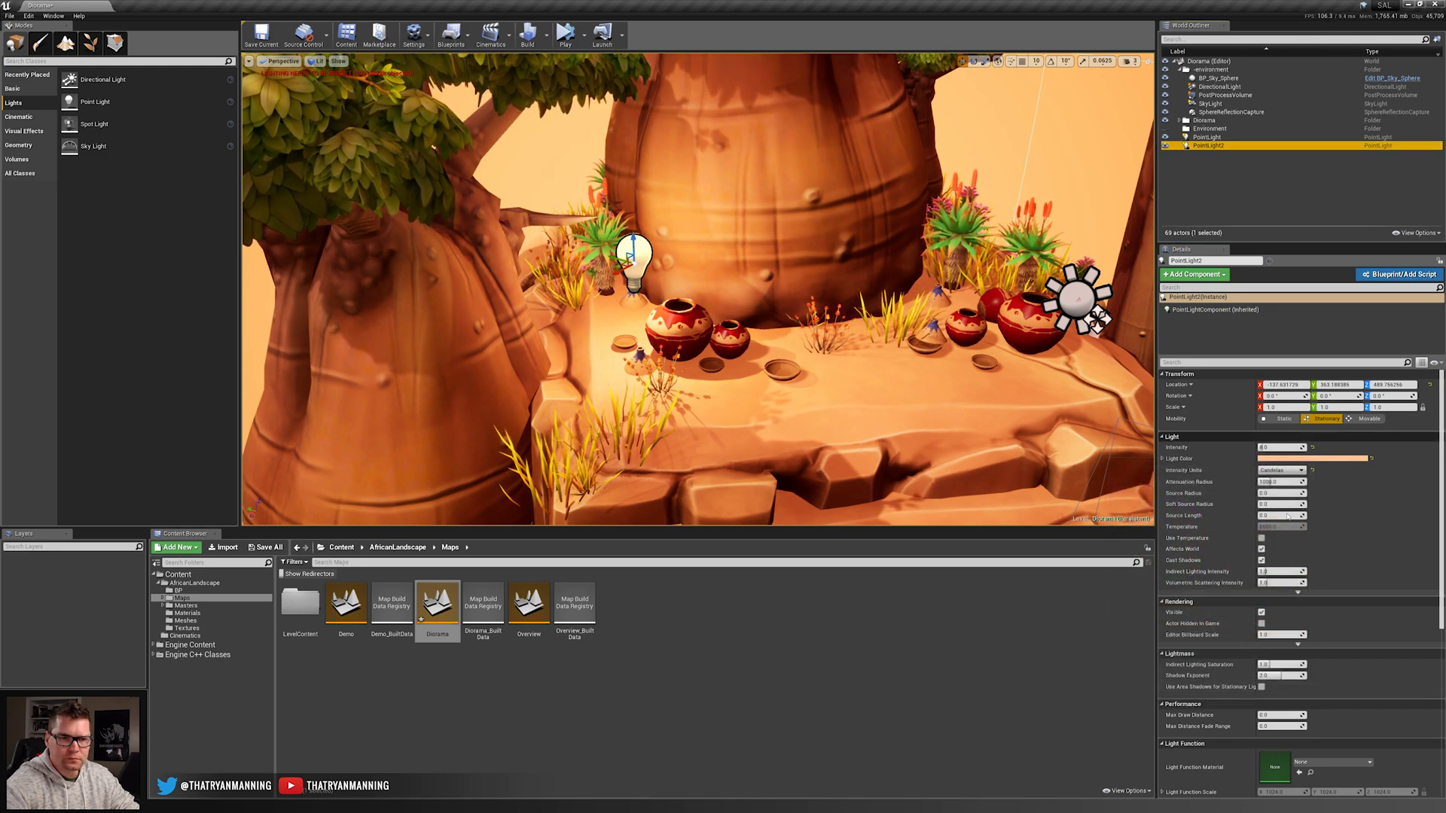
left_click_drag(1281, 481, 1201, 482)
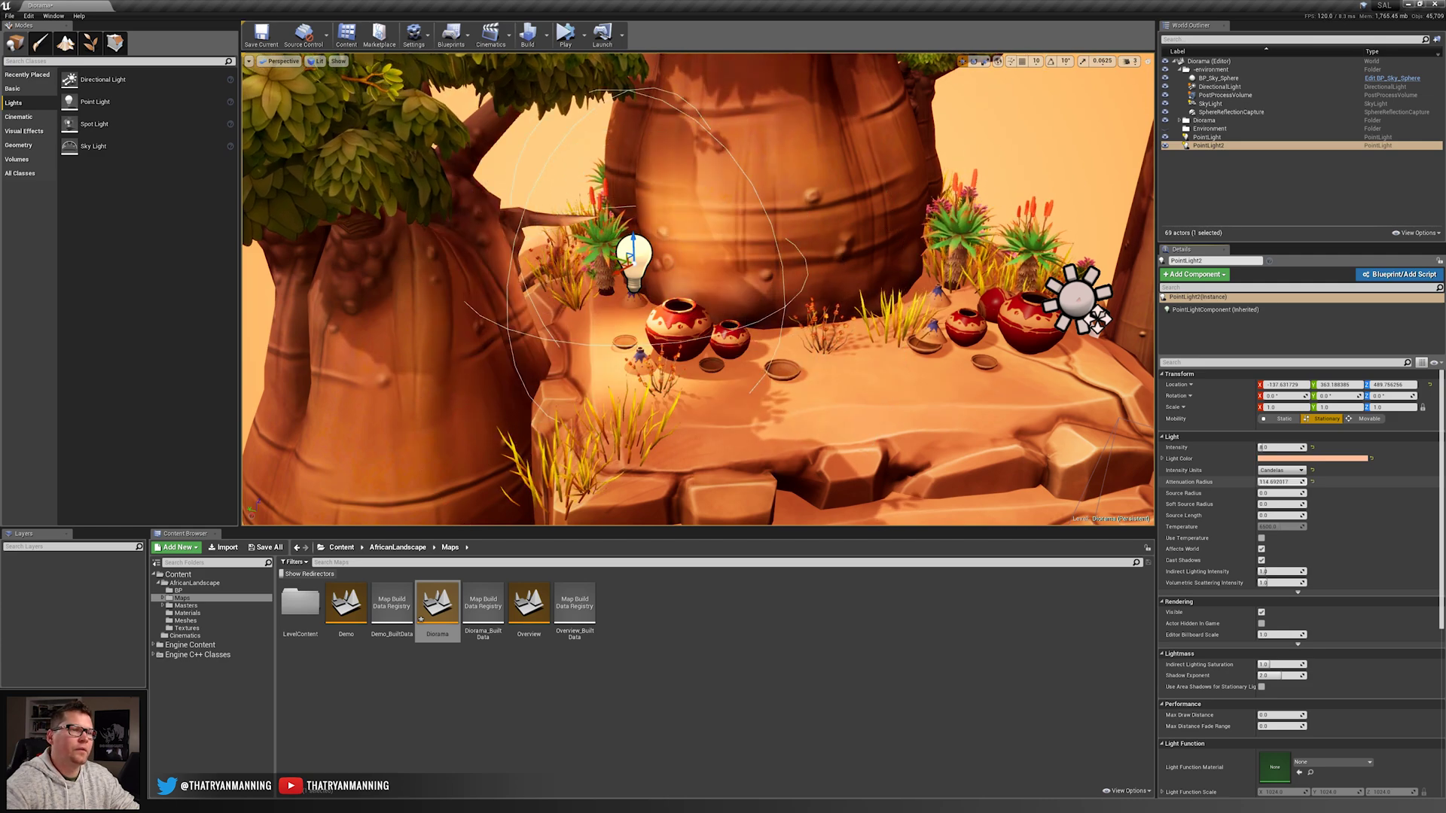
- Set the pot-side Point Light's intensity to 4 and check its effect on the full diorama in game view
left_click(1273, 447)
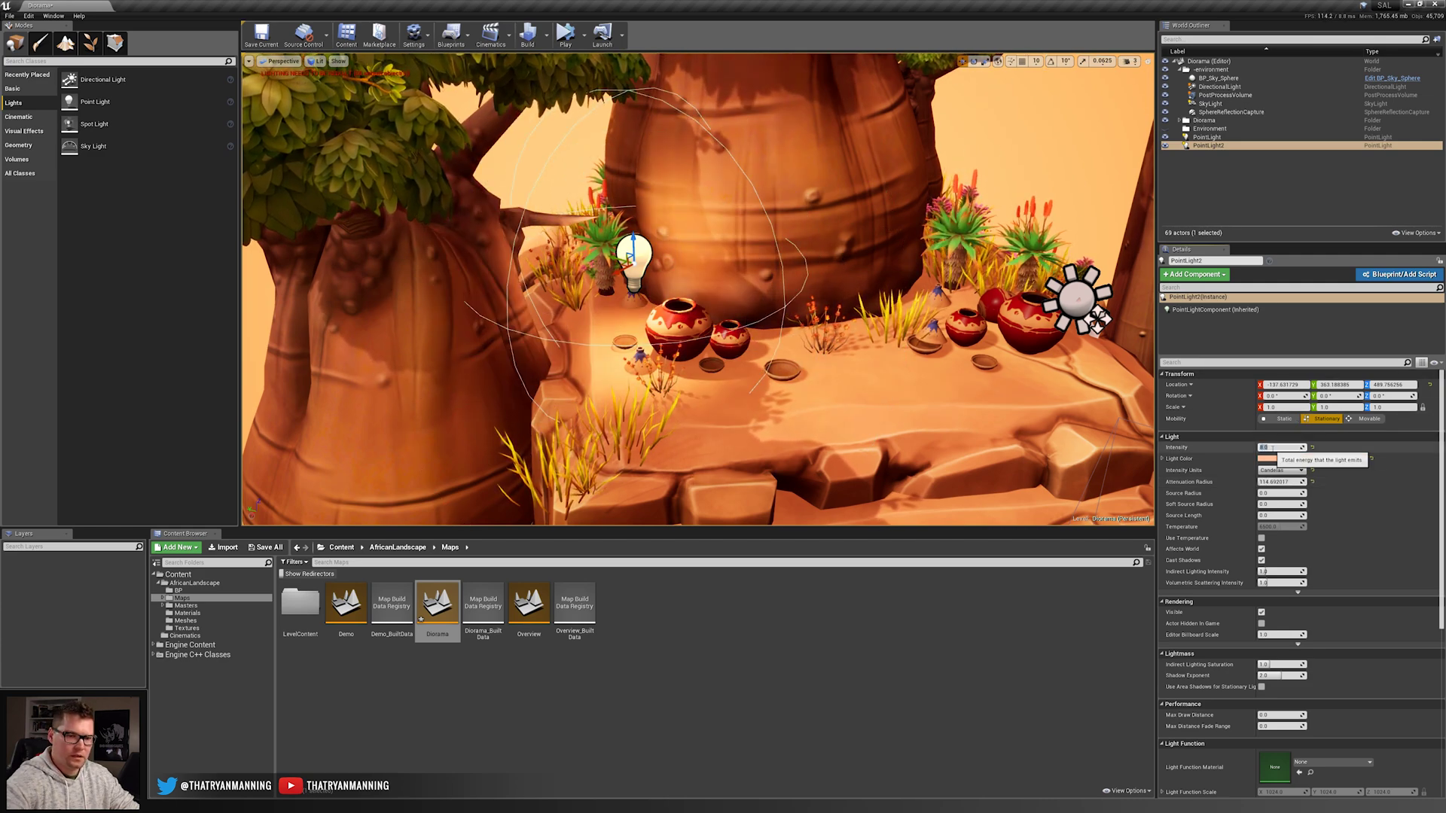
type("4")
key("Return")
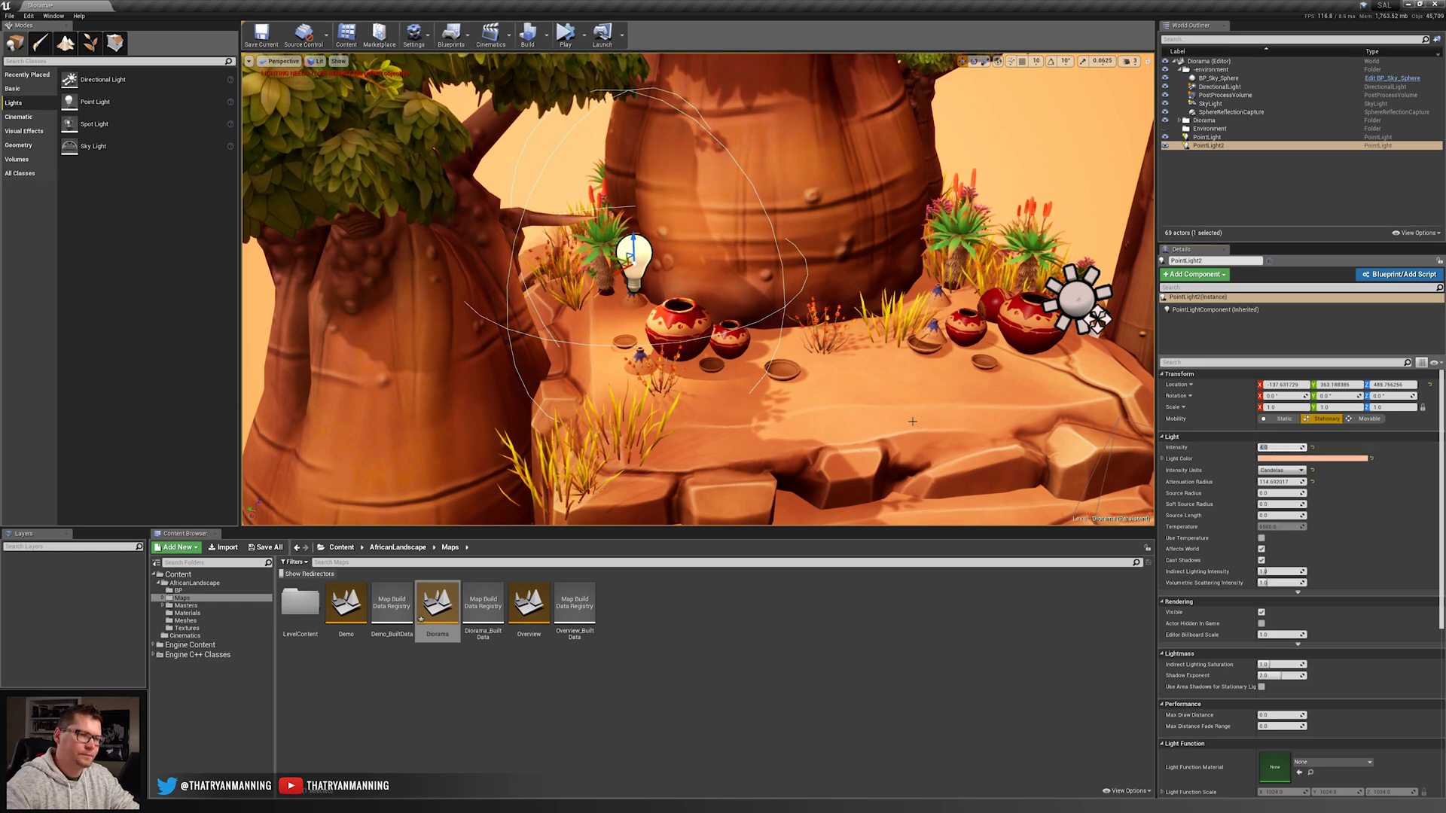
mouse_move(900, 407)
right_mouse_down()
mouse_move(898, 362)
mouse_move(921, 425)
mouse_move(905, 410)
right_mouse_up()
key("s")
key("g")
key("s")
key("w")
key("s")
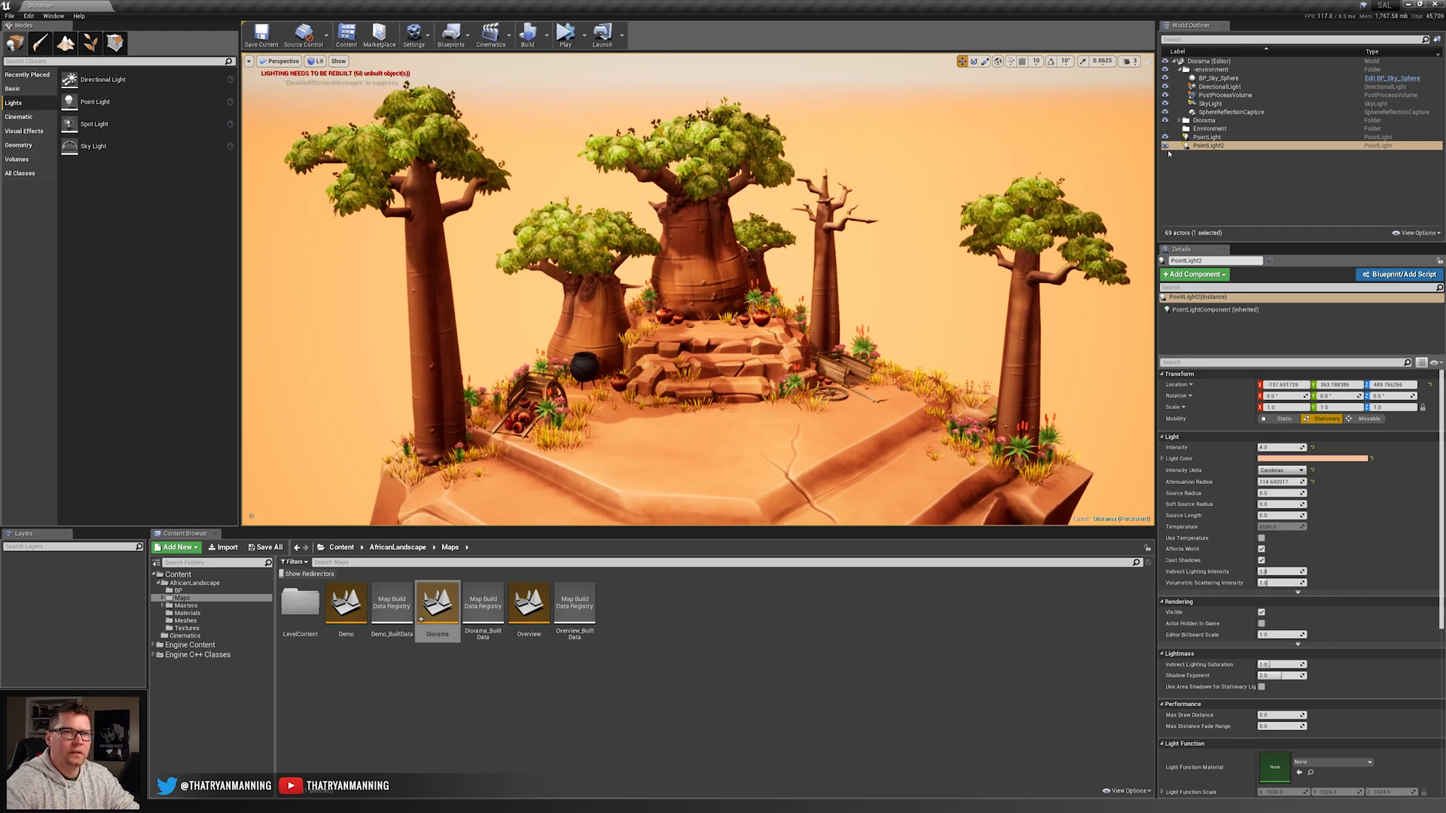
left_click(1167, 147)
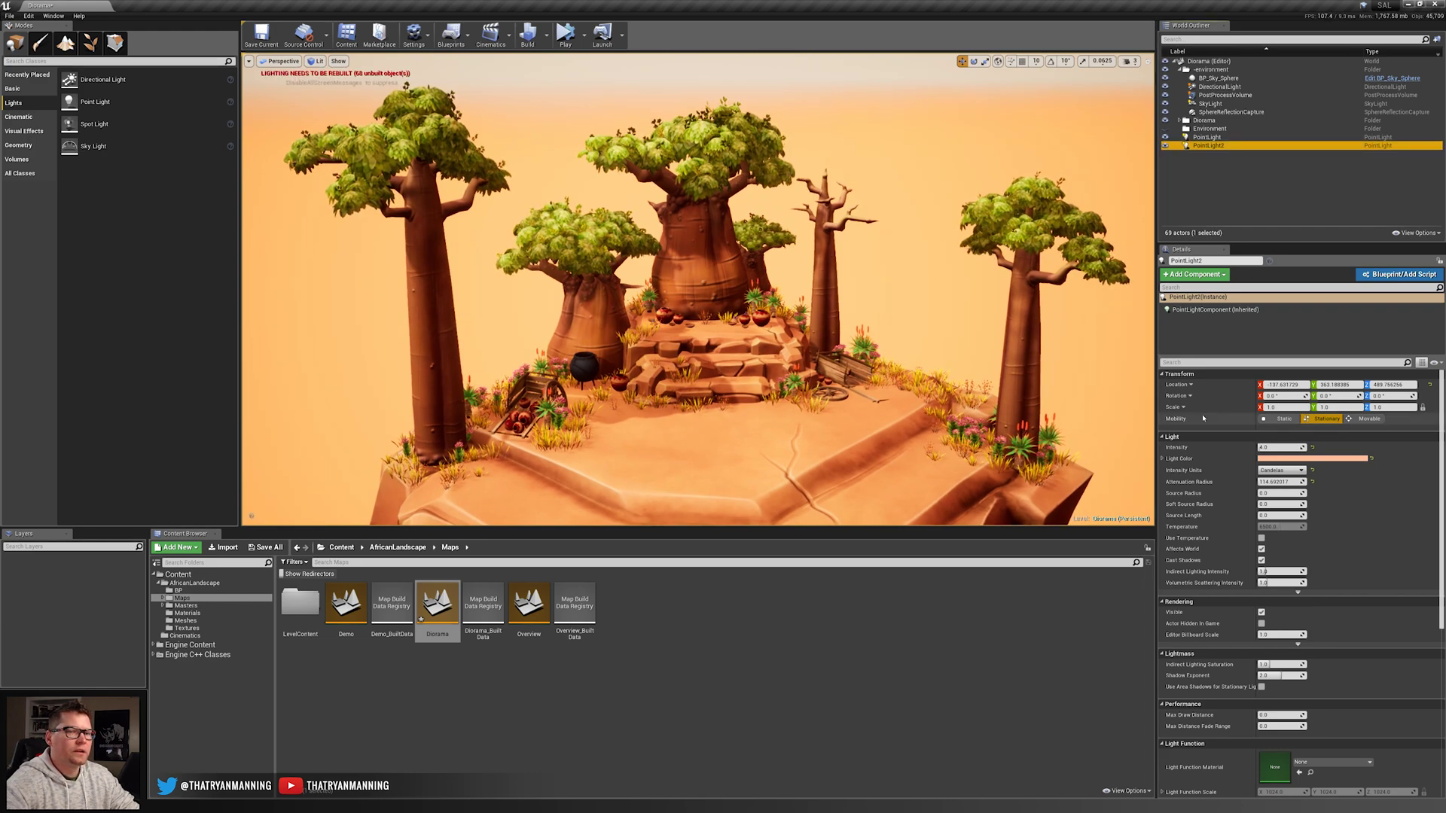
- Set the pot-side Point Light's intensity to 3 and compare the diorama with the light hidden and shown
left_click(1281, 448)
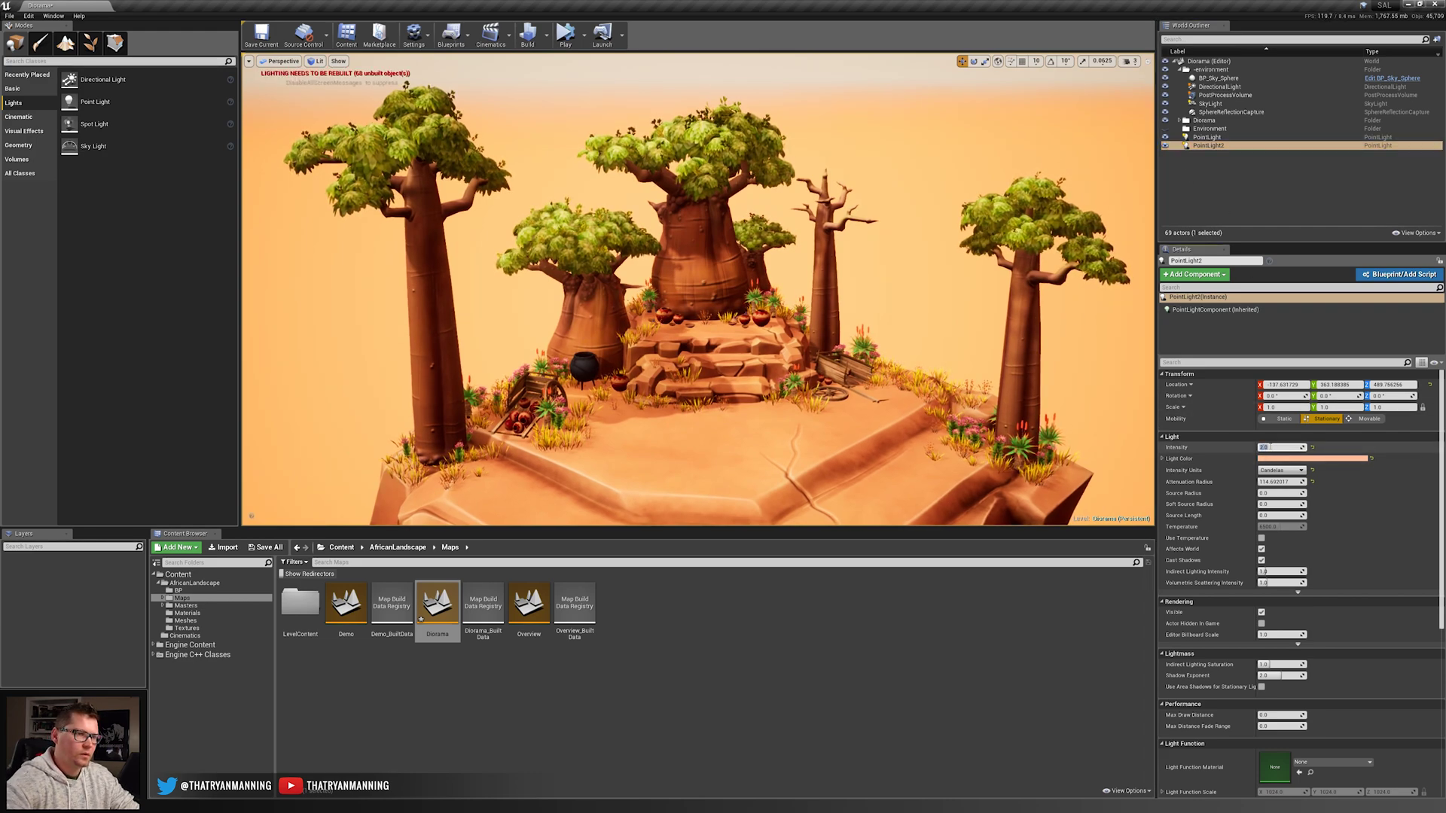
type("3")
key("Return")
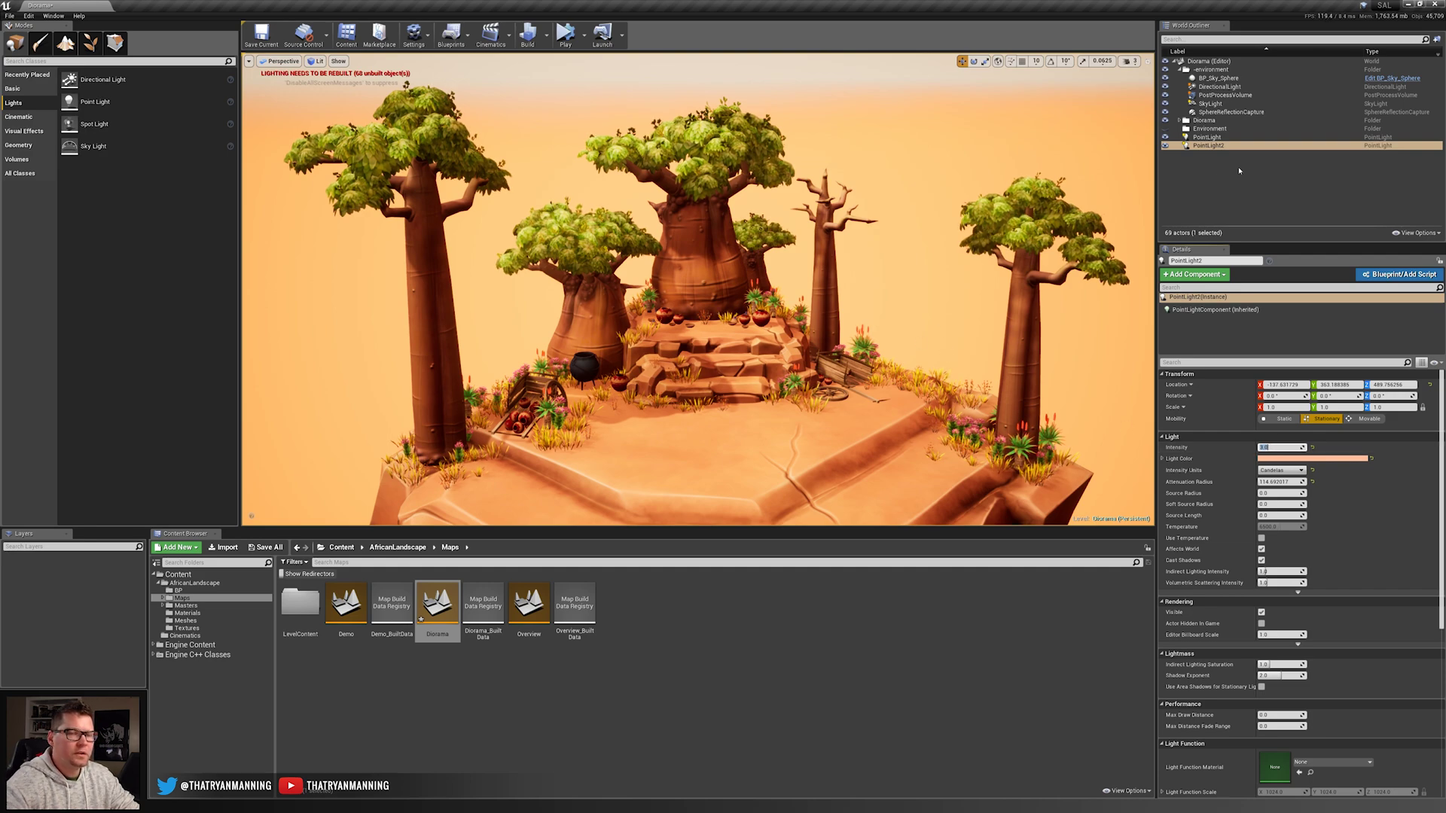
left_click(1167, 147)
left_click(1166, 146)
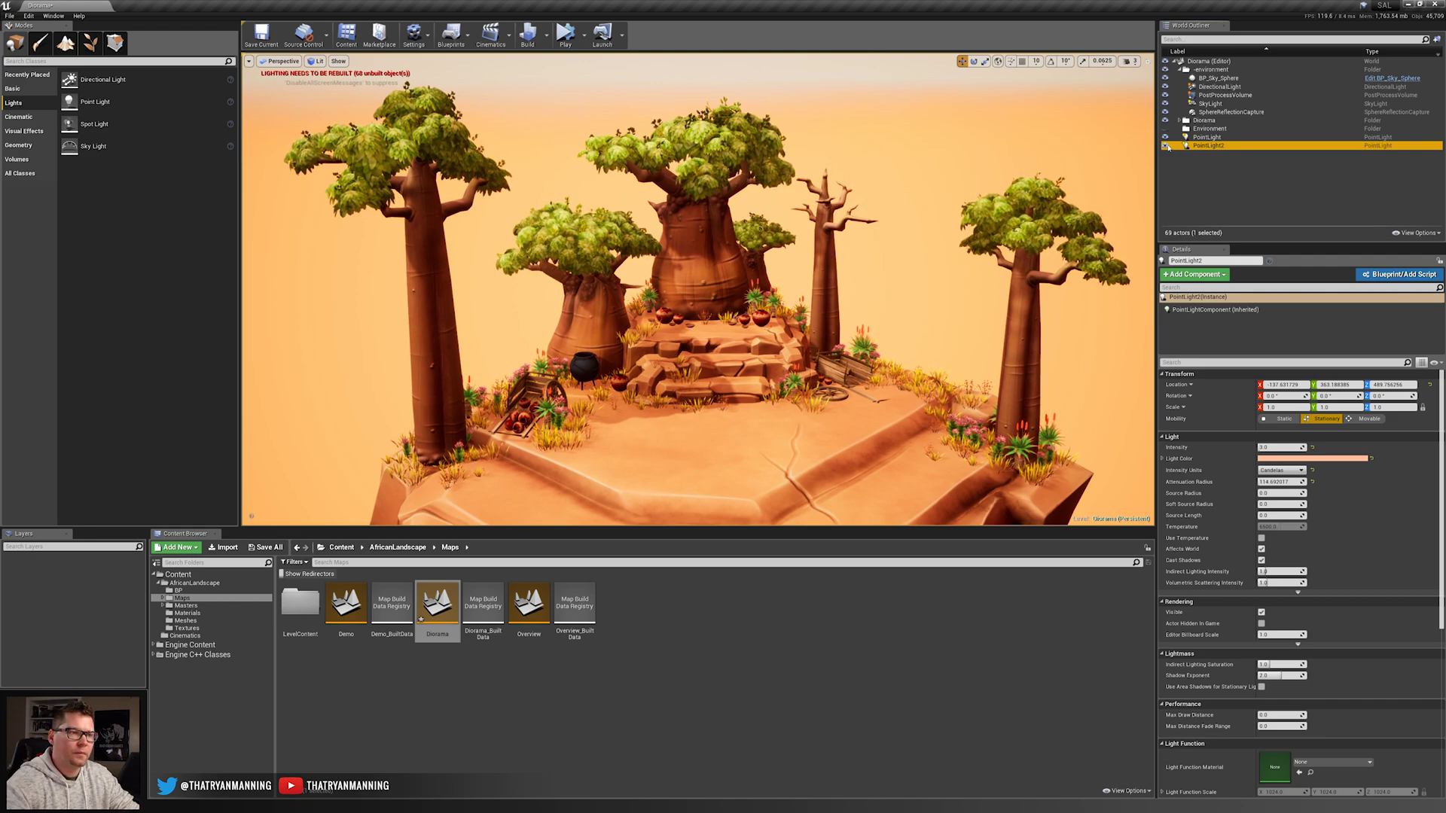
left_click(1166, 145)
left_click(1166, 146)
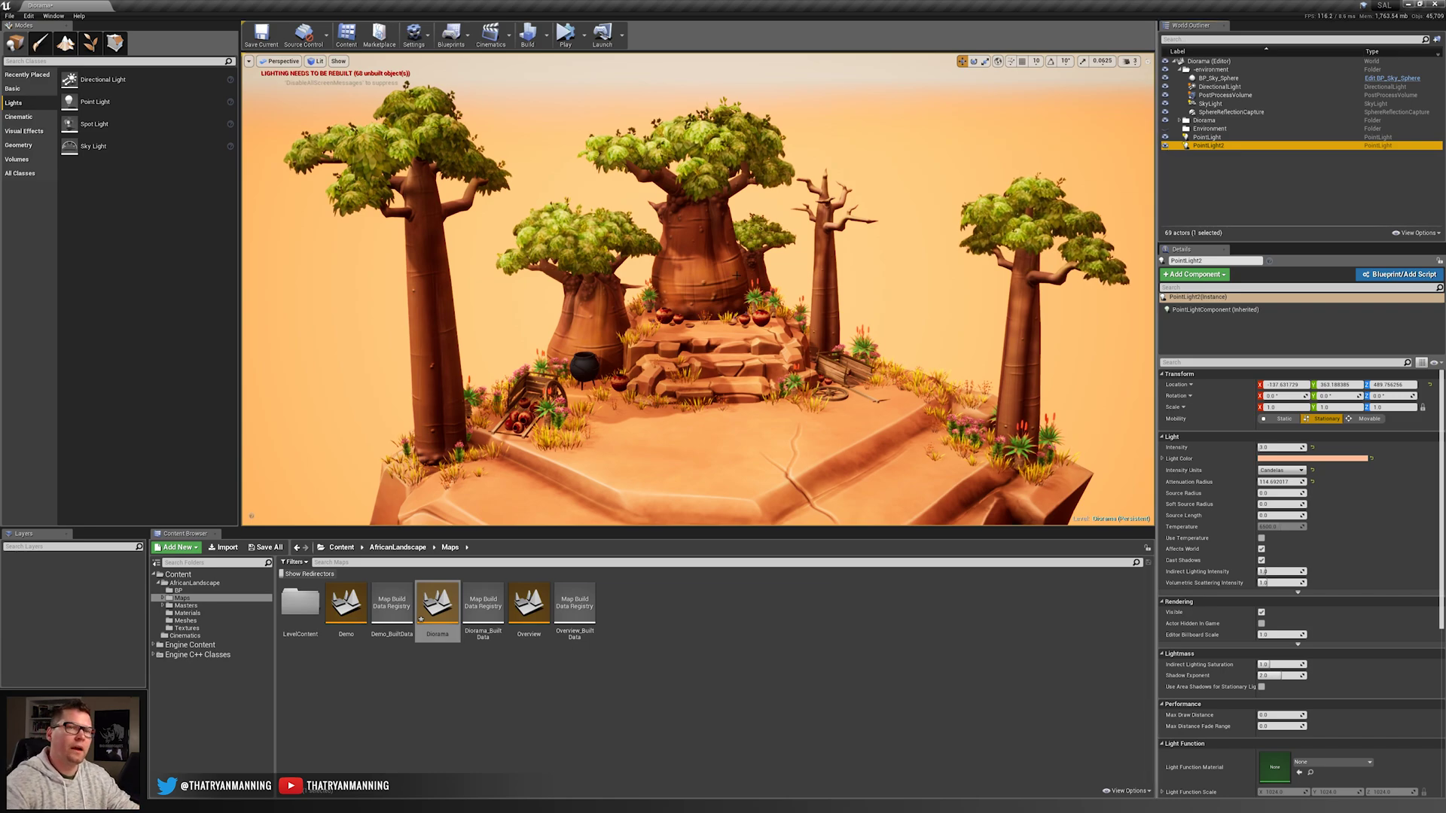
- Place a Point Light with a pale yellow color behind the diorama, between the small baobab and the large central baobab
right_click_drag(828, 302, 686, 343)
right_click_drag(764, 293, 791, 289)
right_click_drag(749, 214, 749, 205)
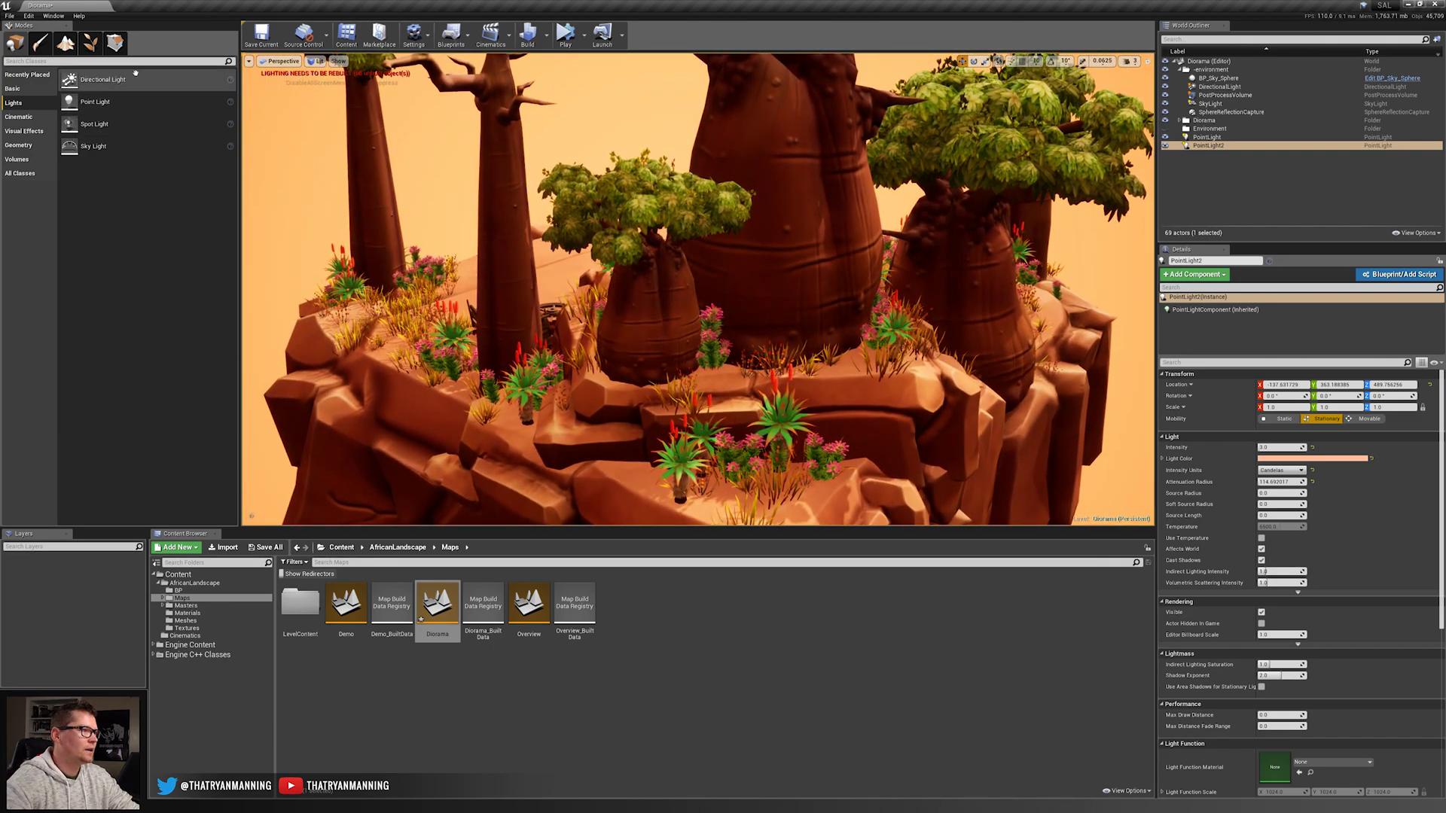
left_click_drag(95, 102, 727, 258)
left_click(1312, 458)
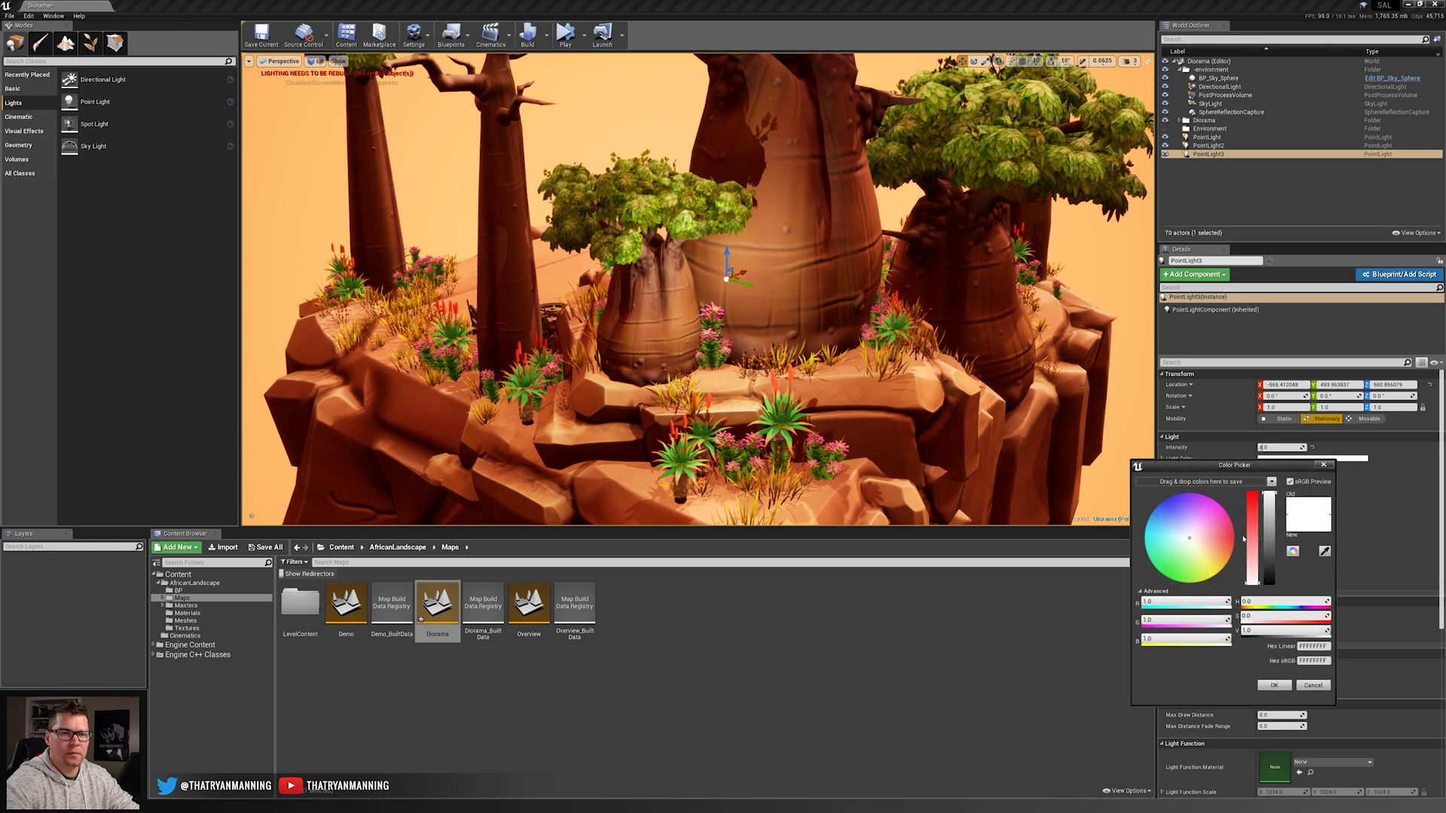
left_click(1205, 556)
left_click(1275, 685)
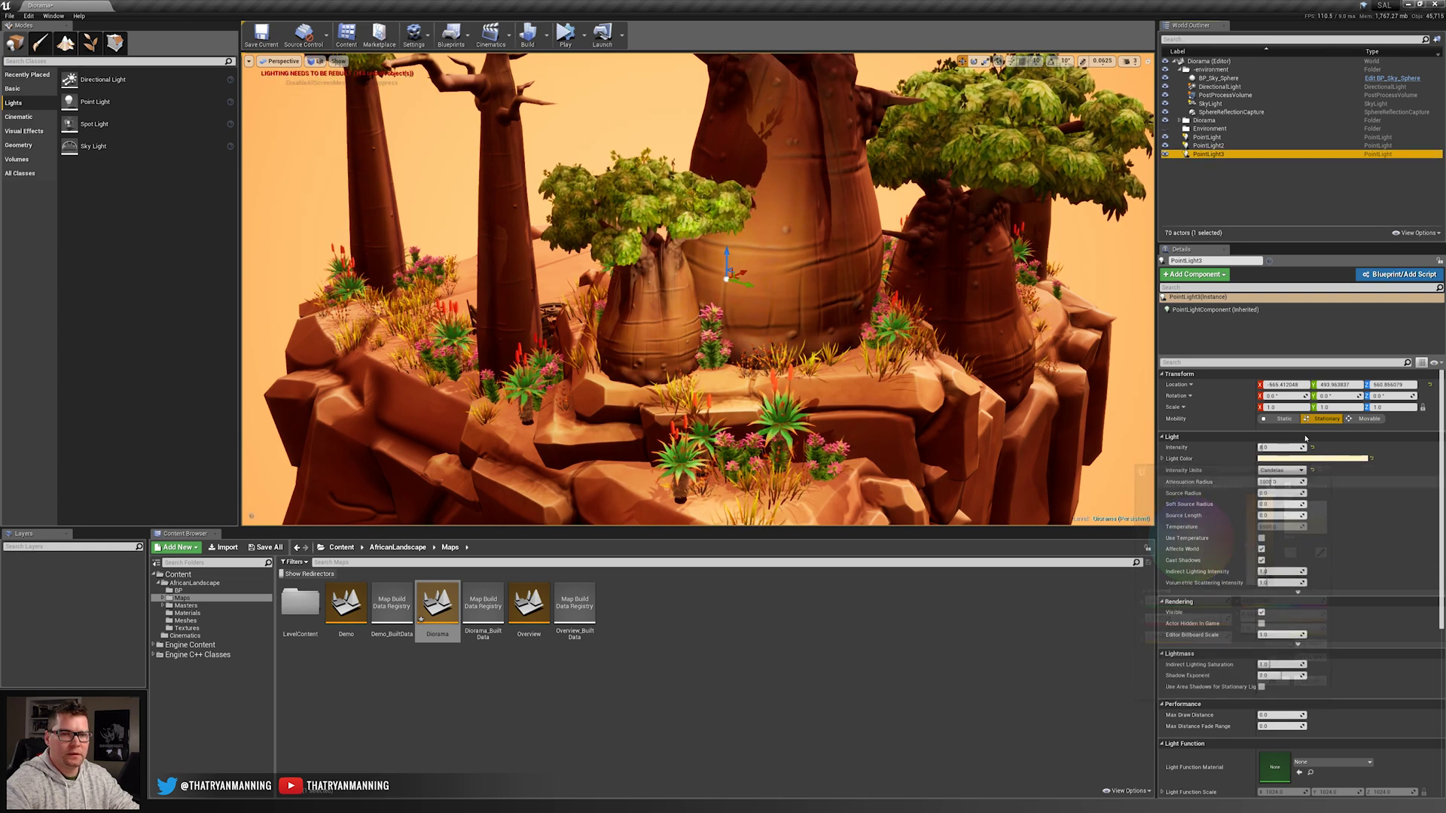
- Lower the rear Point Light's intensity and turn off its shadow casting, toggling its visibility to compare the effect
left_click_drag(1262, 448, 1235, 447)
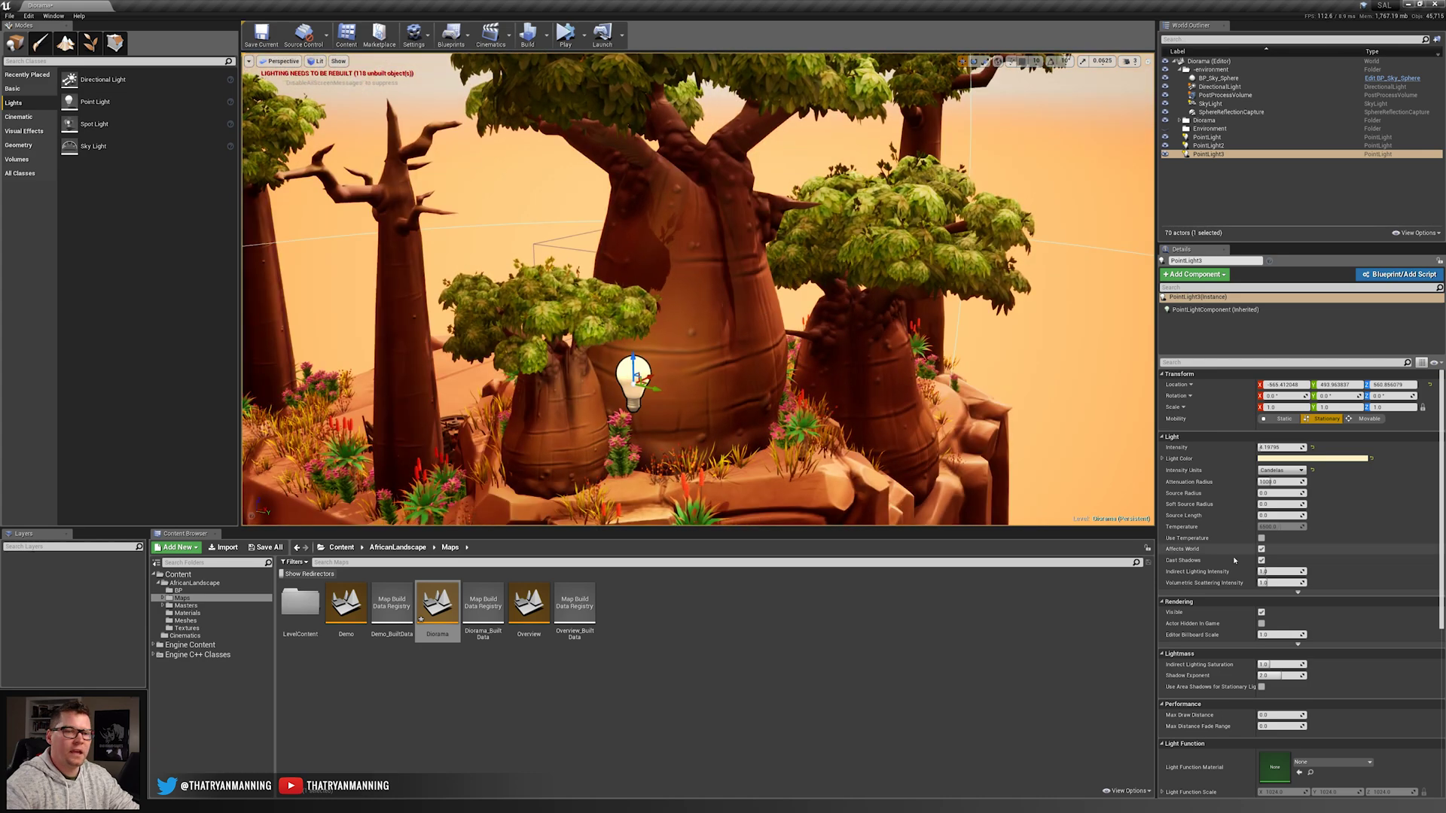
left_click(1261, 561)
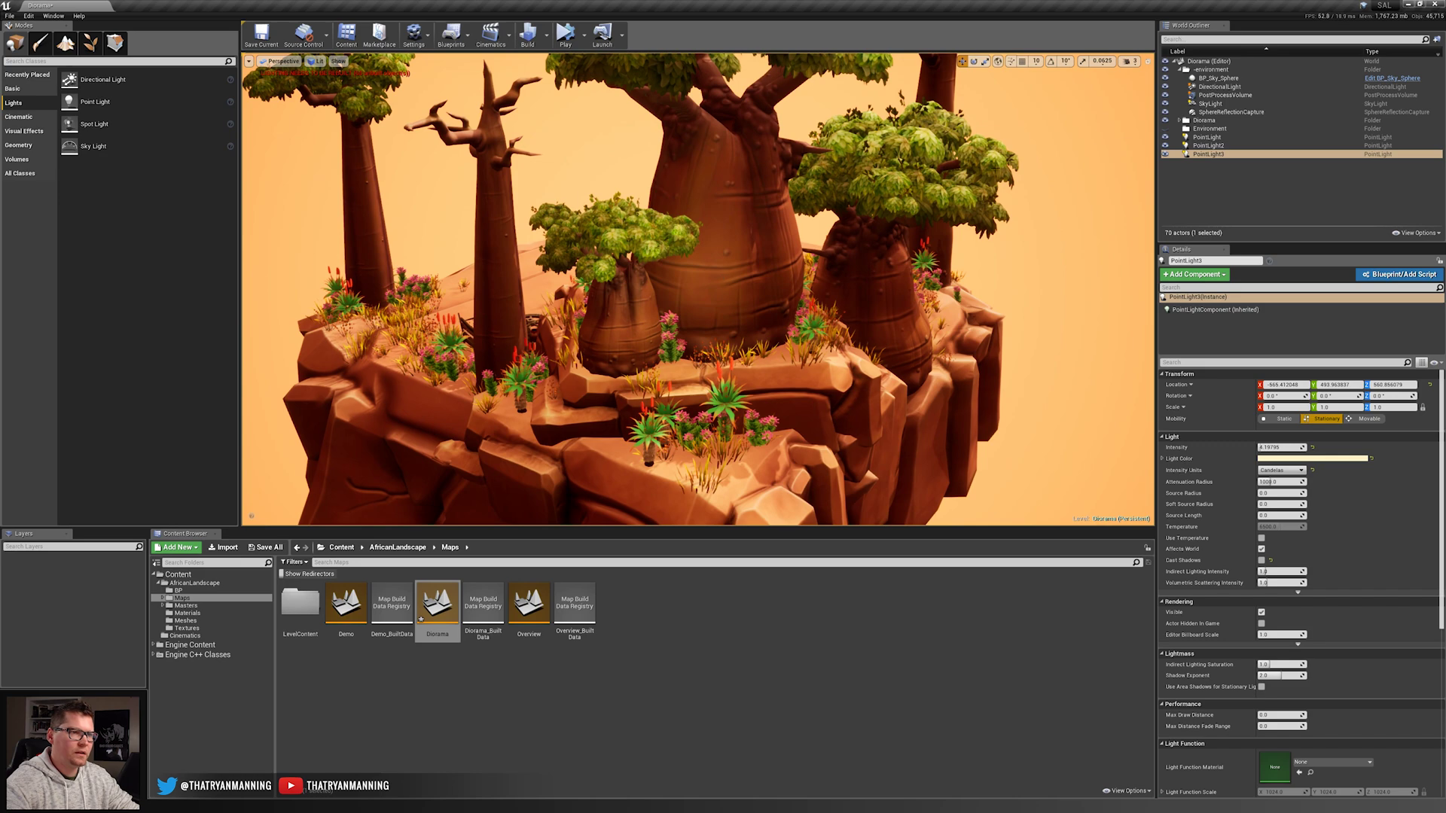
left_click(1180, 155)
left_click(1165, 154)
left_click(1165, 155)
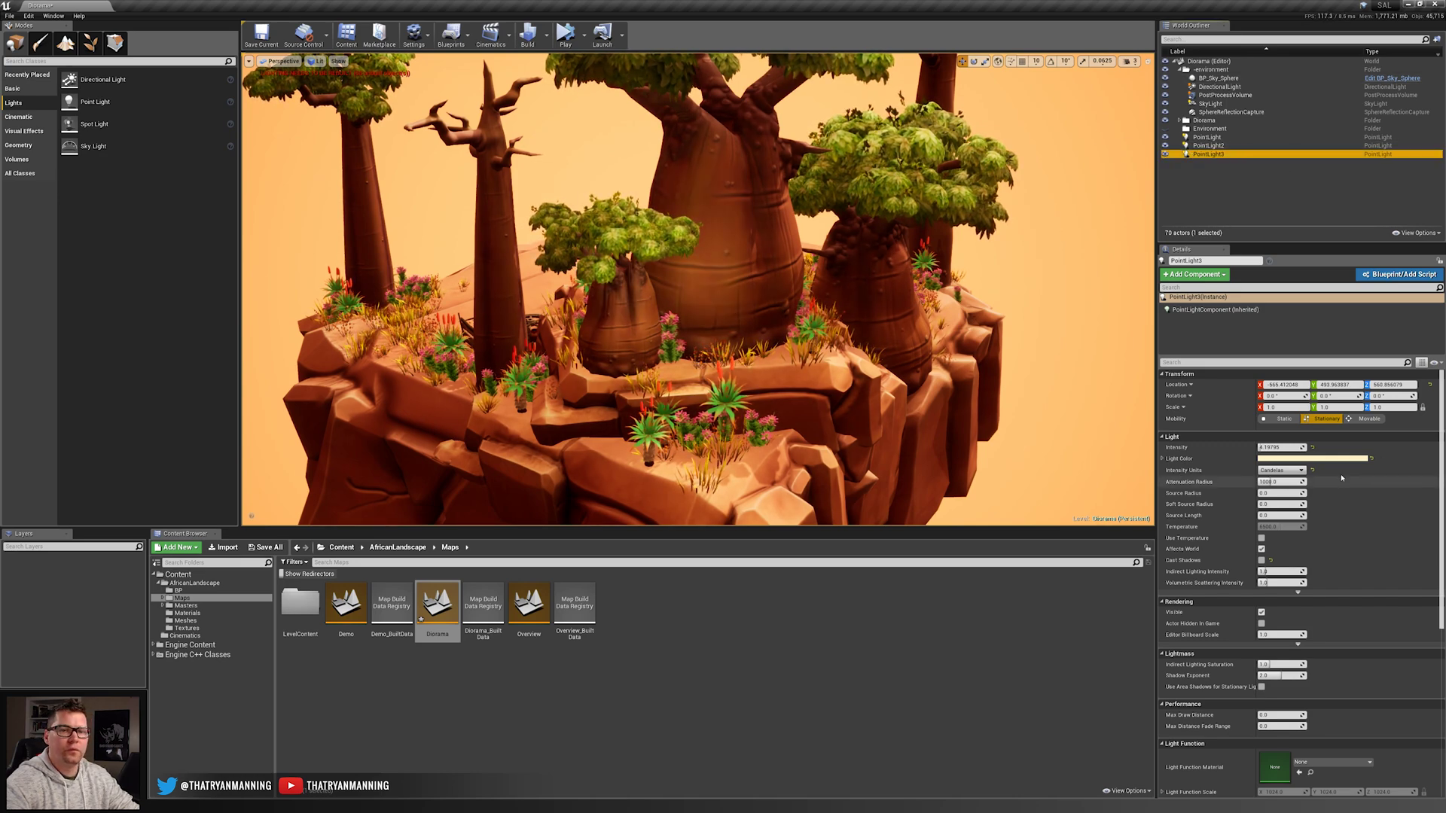
- Set the rear Point Light's intensity to 3 and check the full diorama from the front
left_click(1276, 447)
type("3")
key("Return")
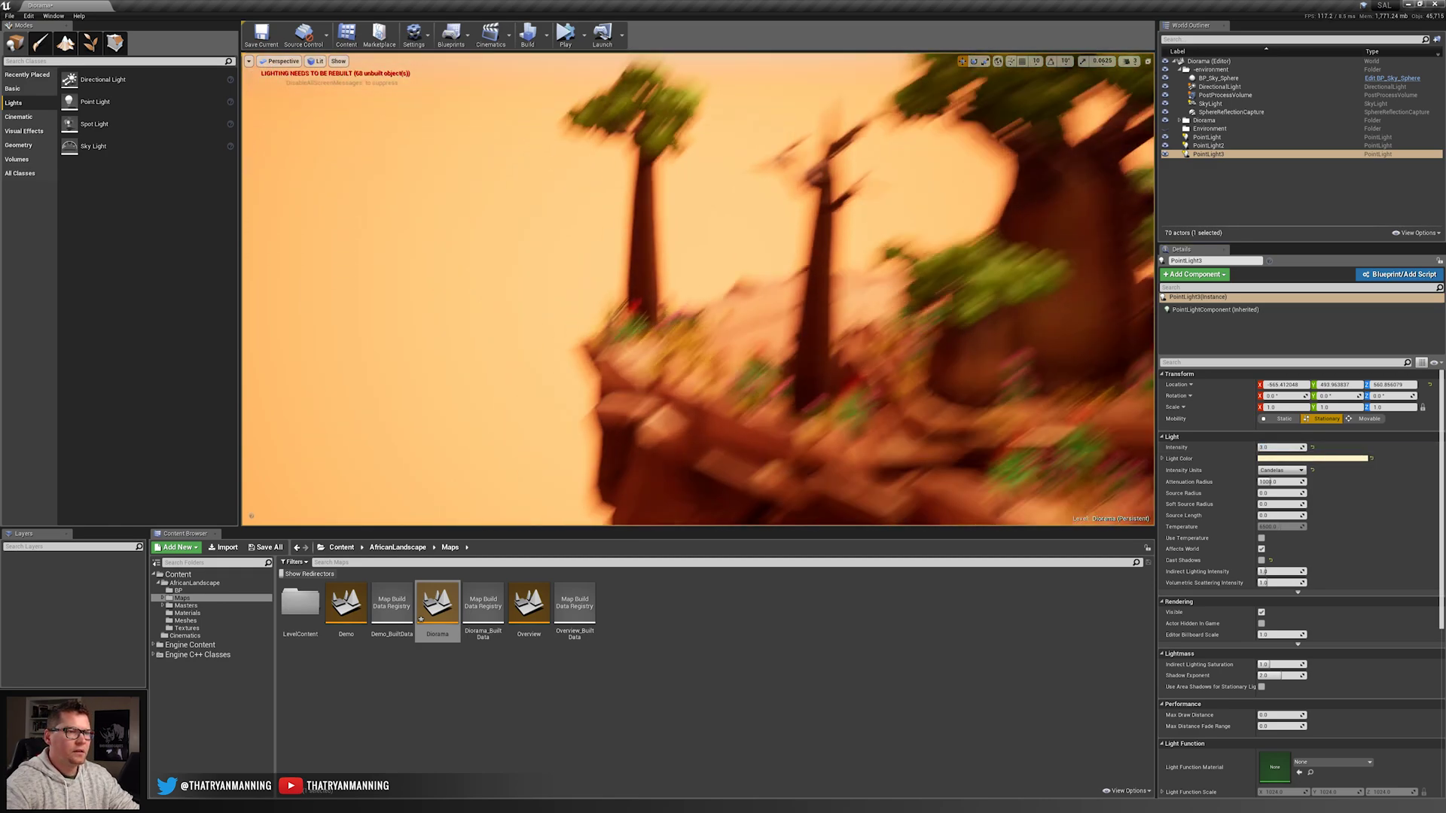
right_click_drag(698, 290, 588, 317)
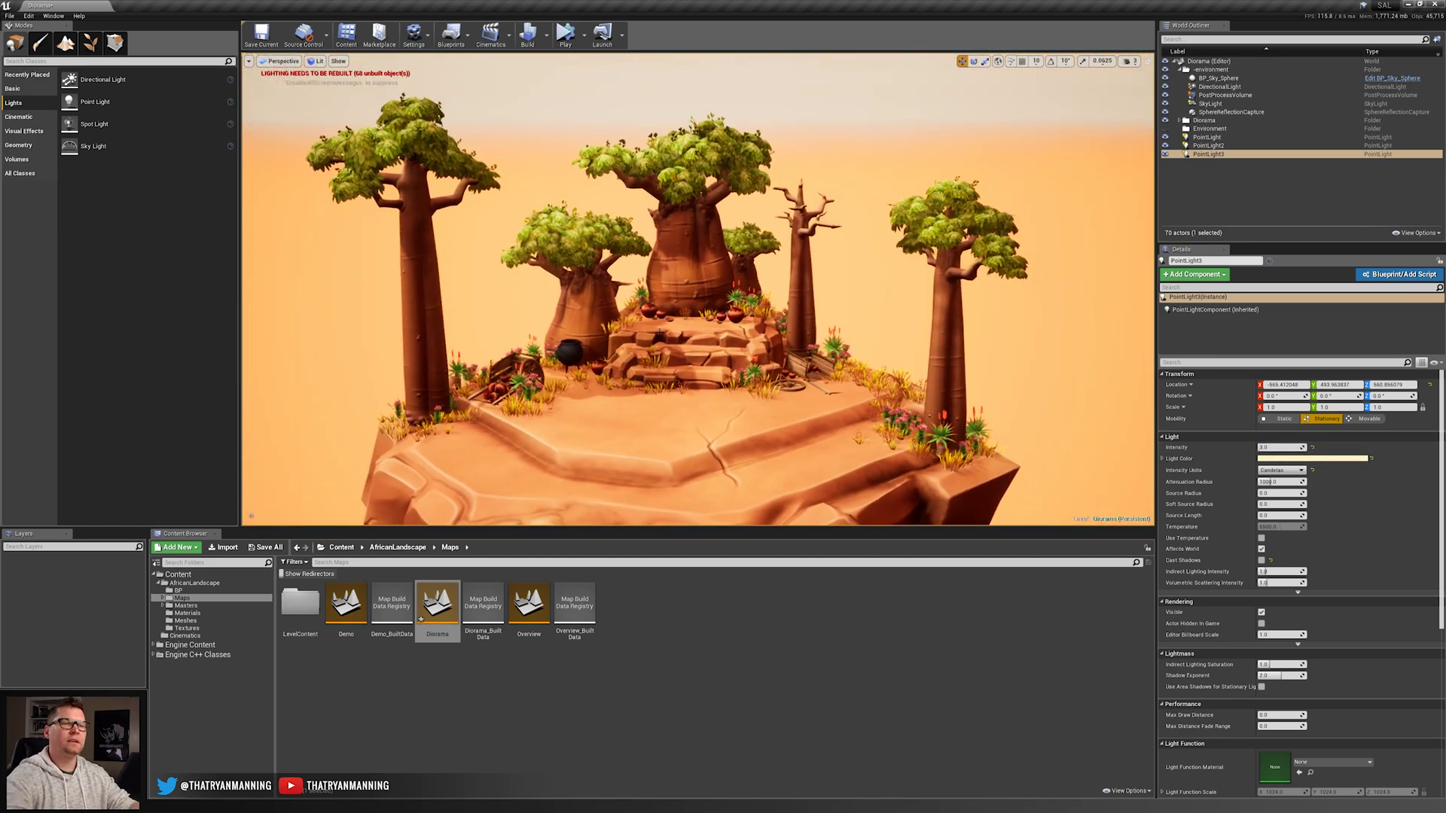